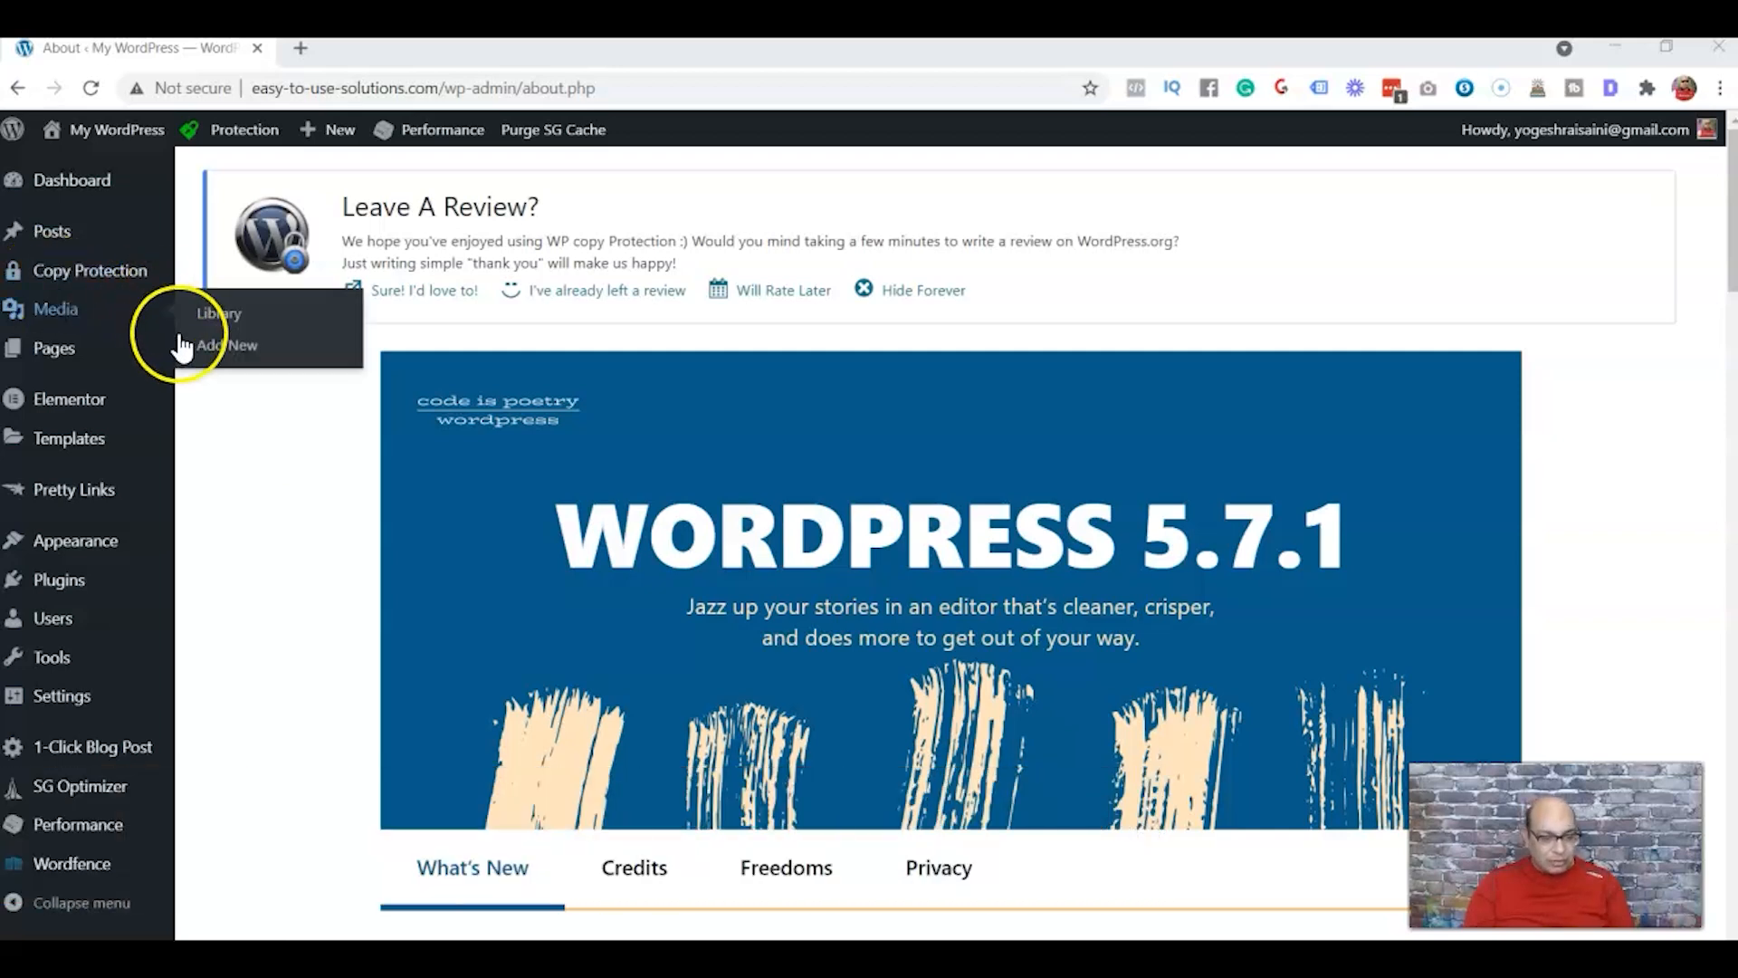
Search the plugin directory for "rank math" and install the Rank Math SEO plugin
mouse_move(69, 599)
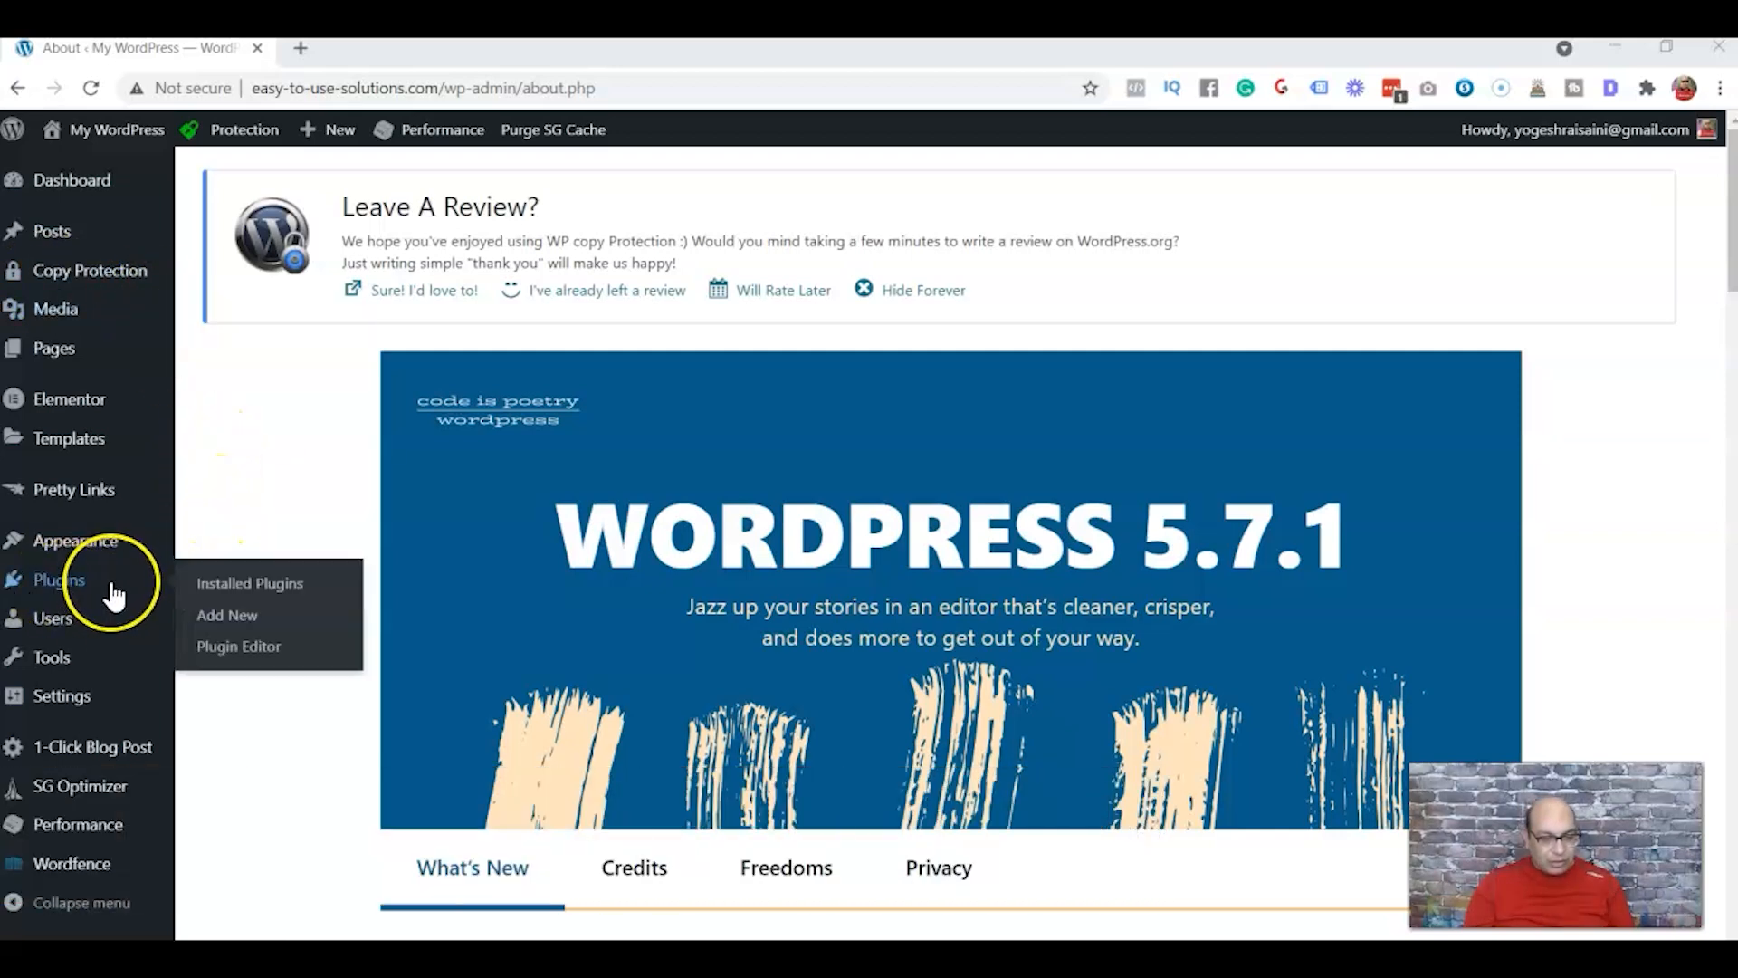
left_click(217, 618)
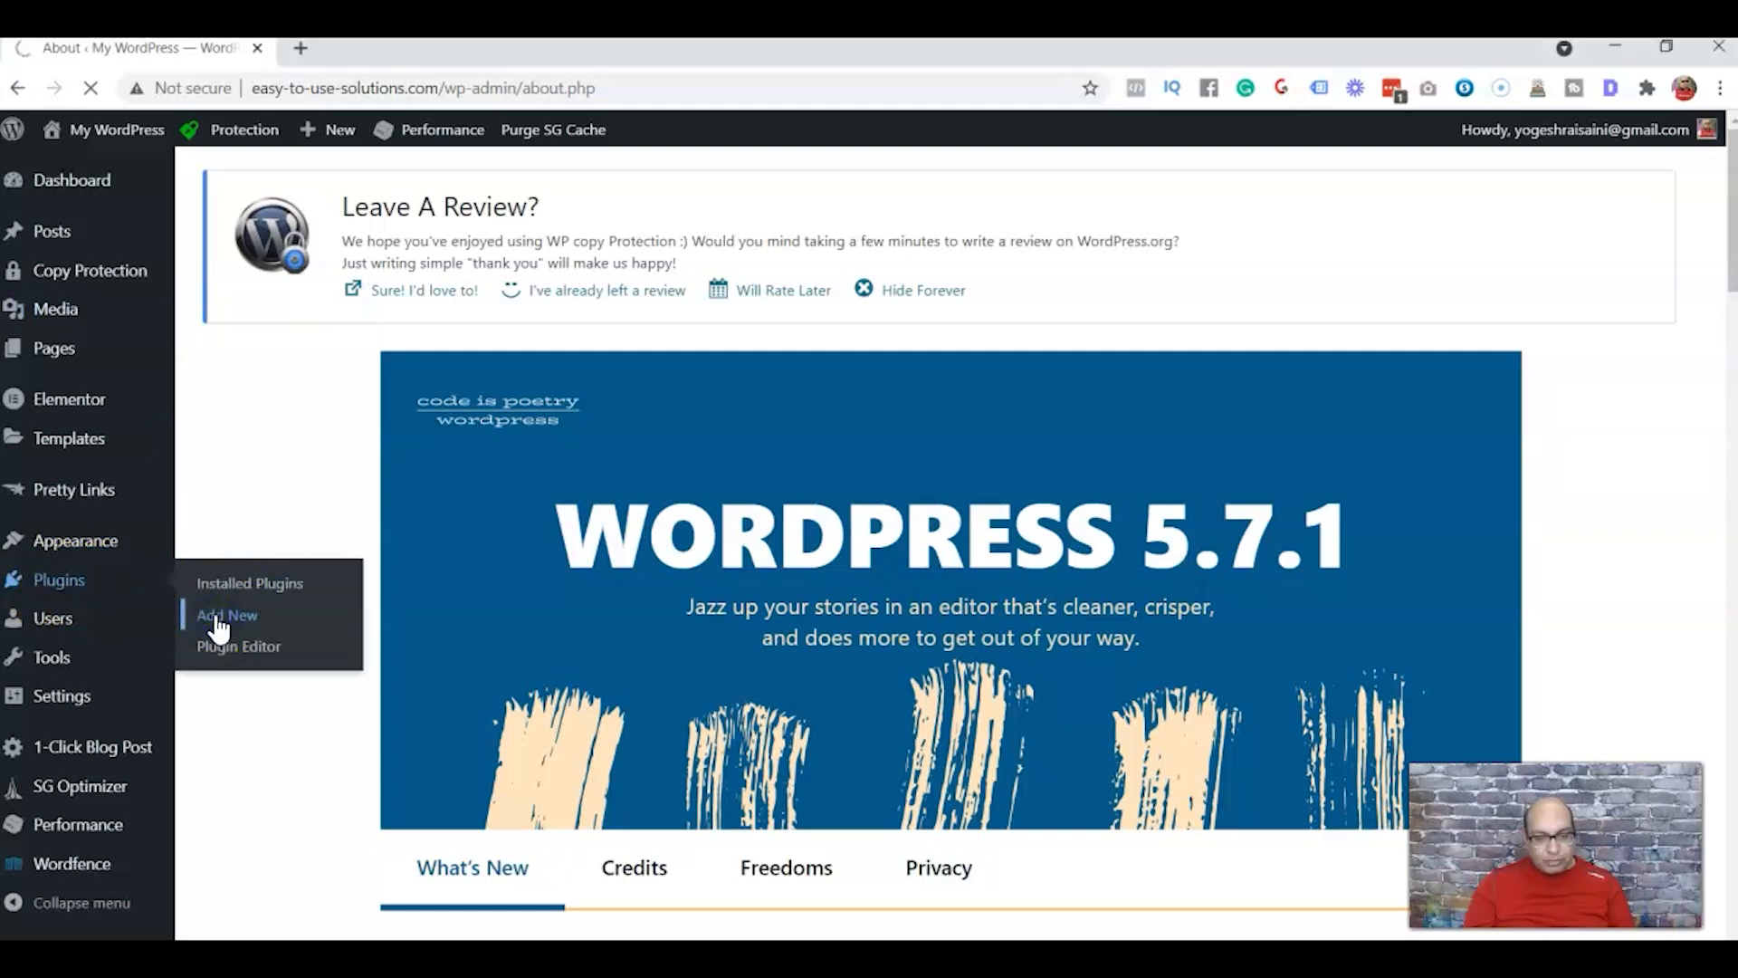
left_click(1423, 426)
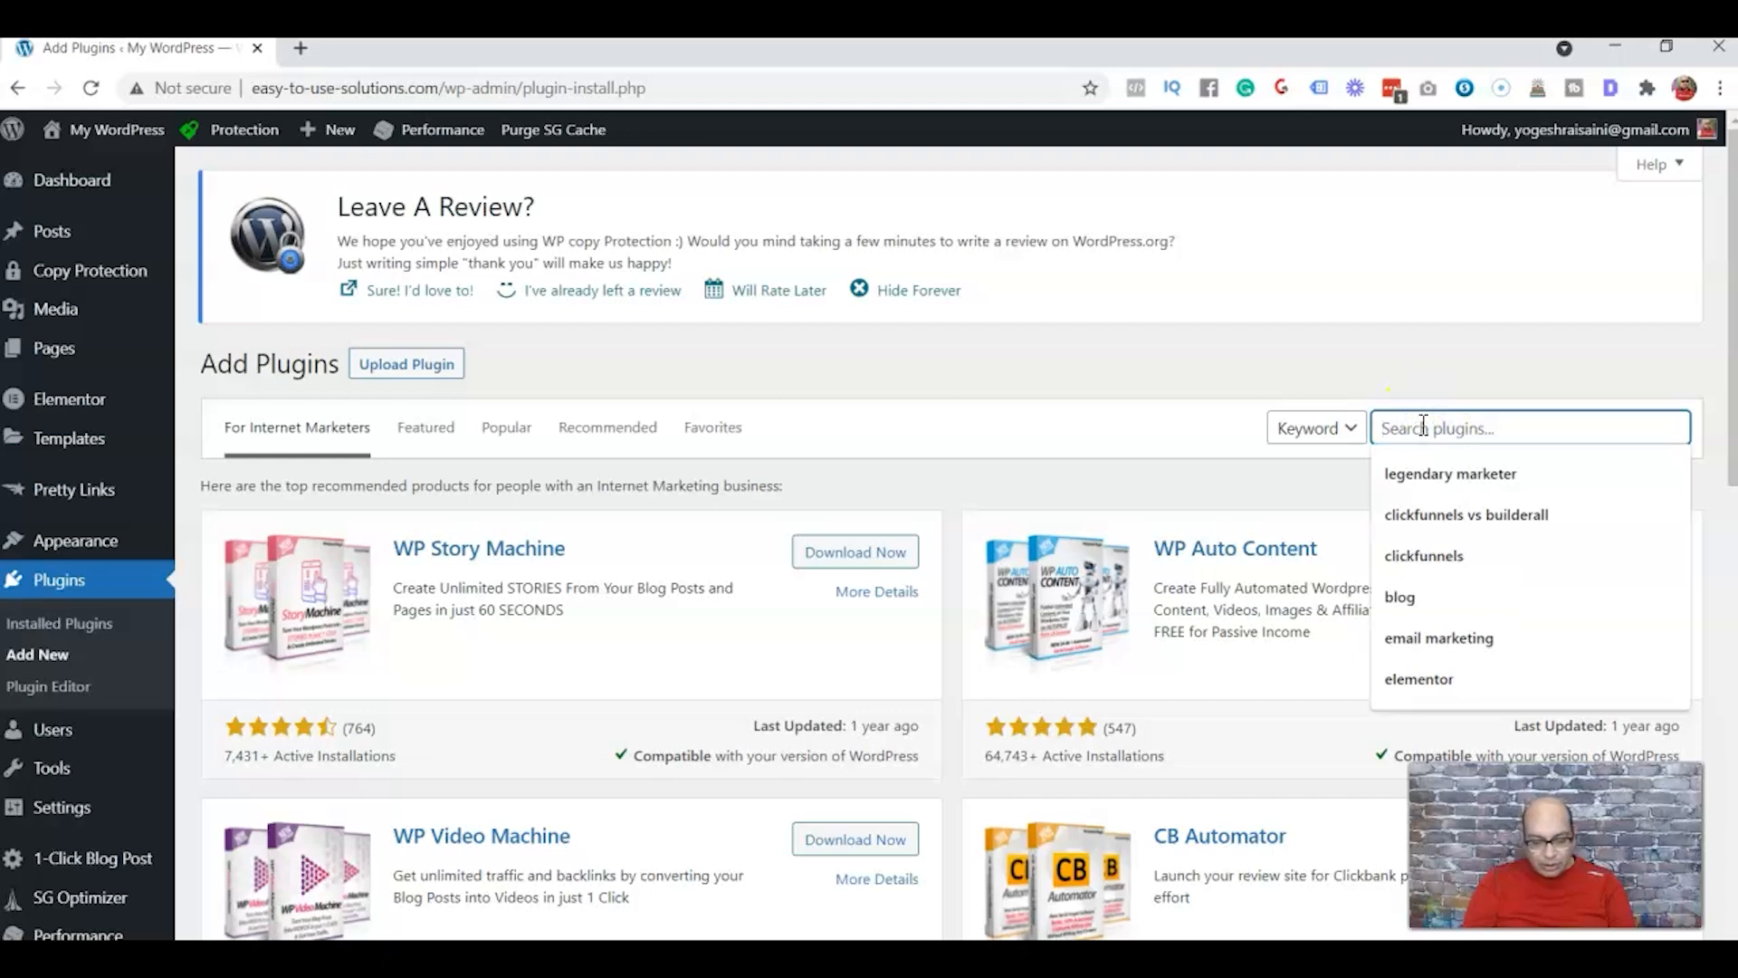
type("rank math")
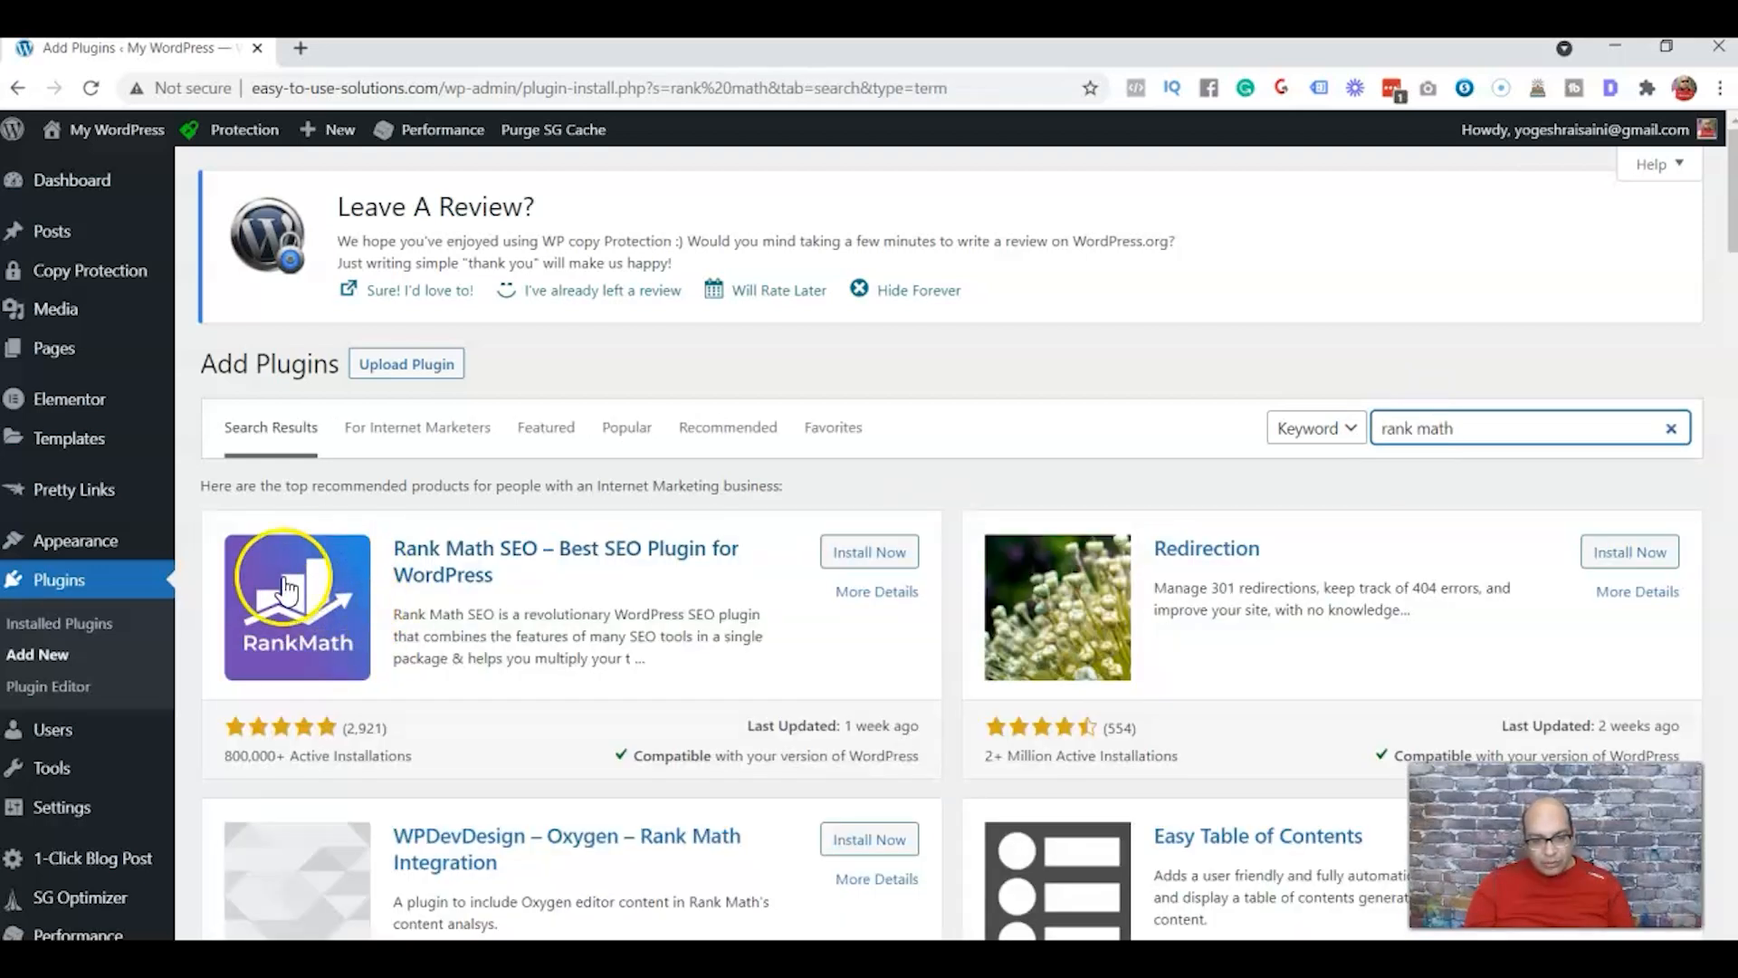
left_click(861, 552)
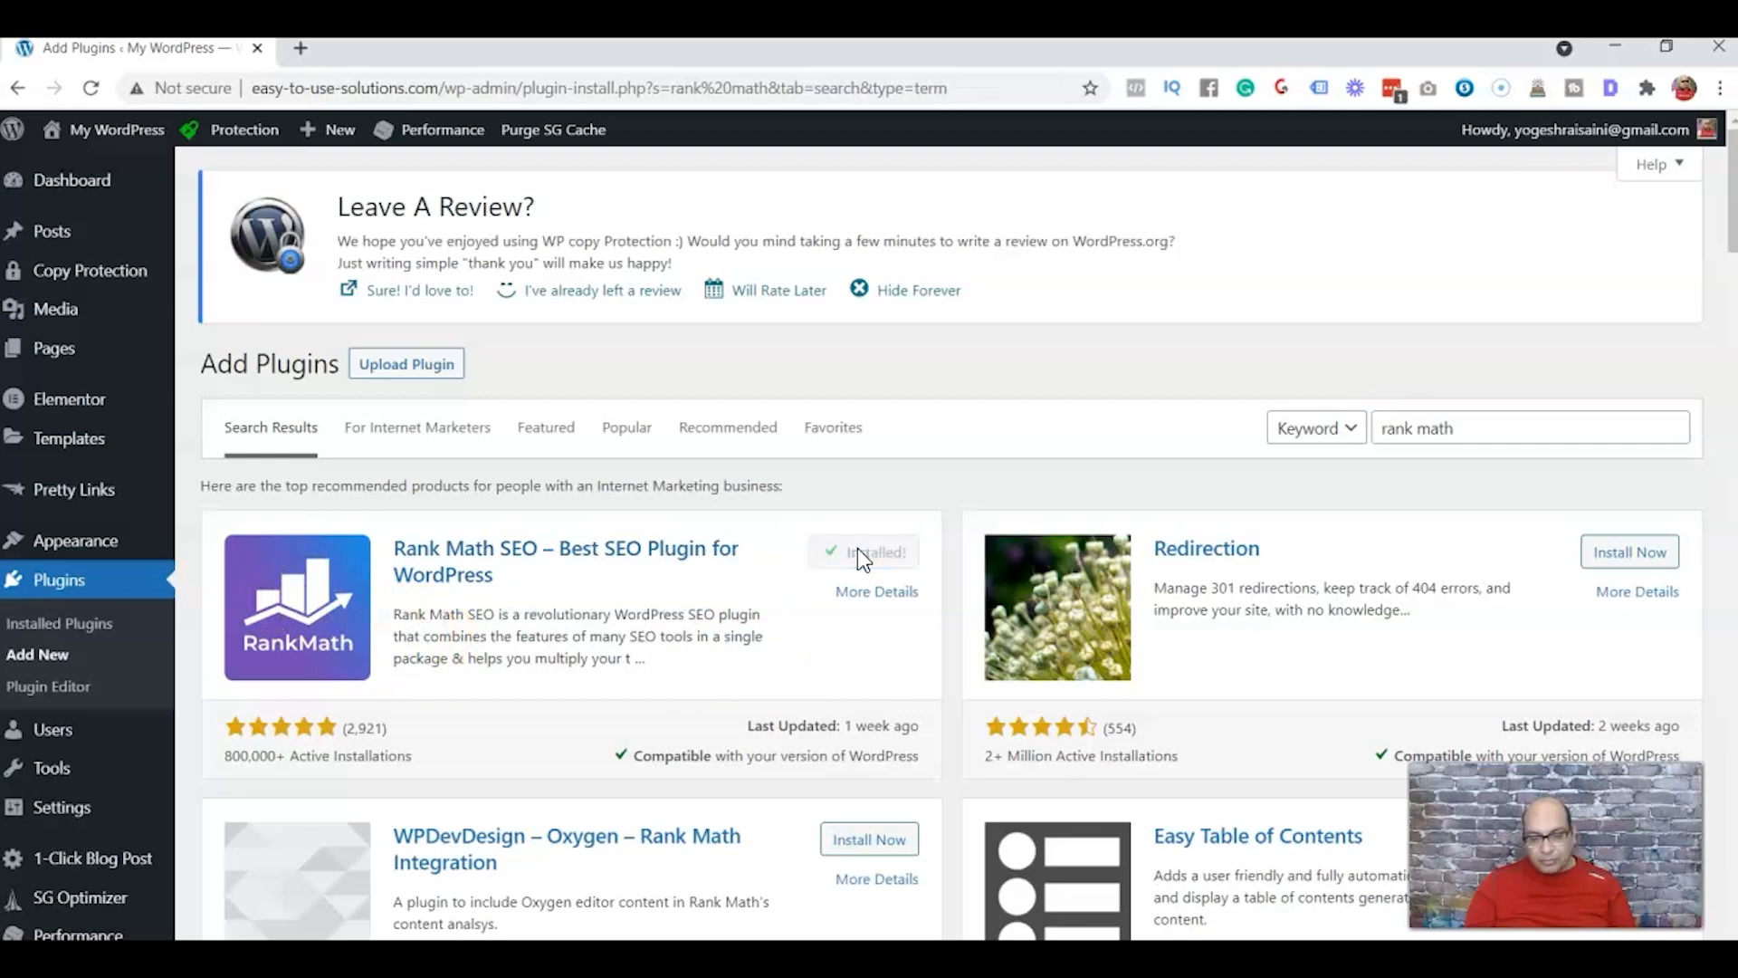
Activate the Rank Math SEO plugin from the list of installed plugins
left_click(70, 582)
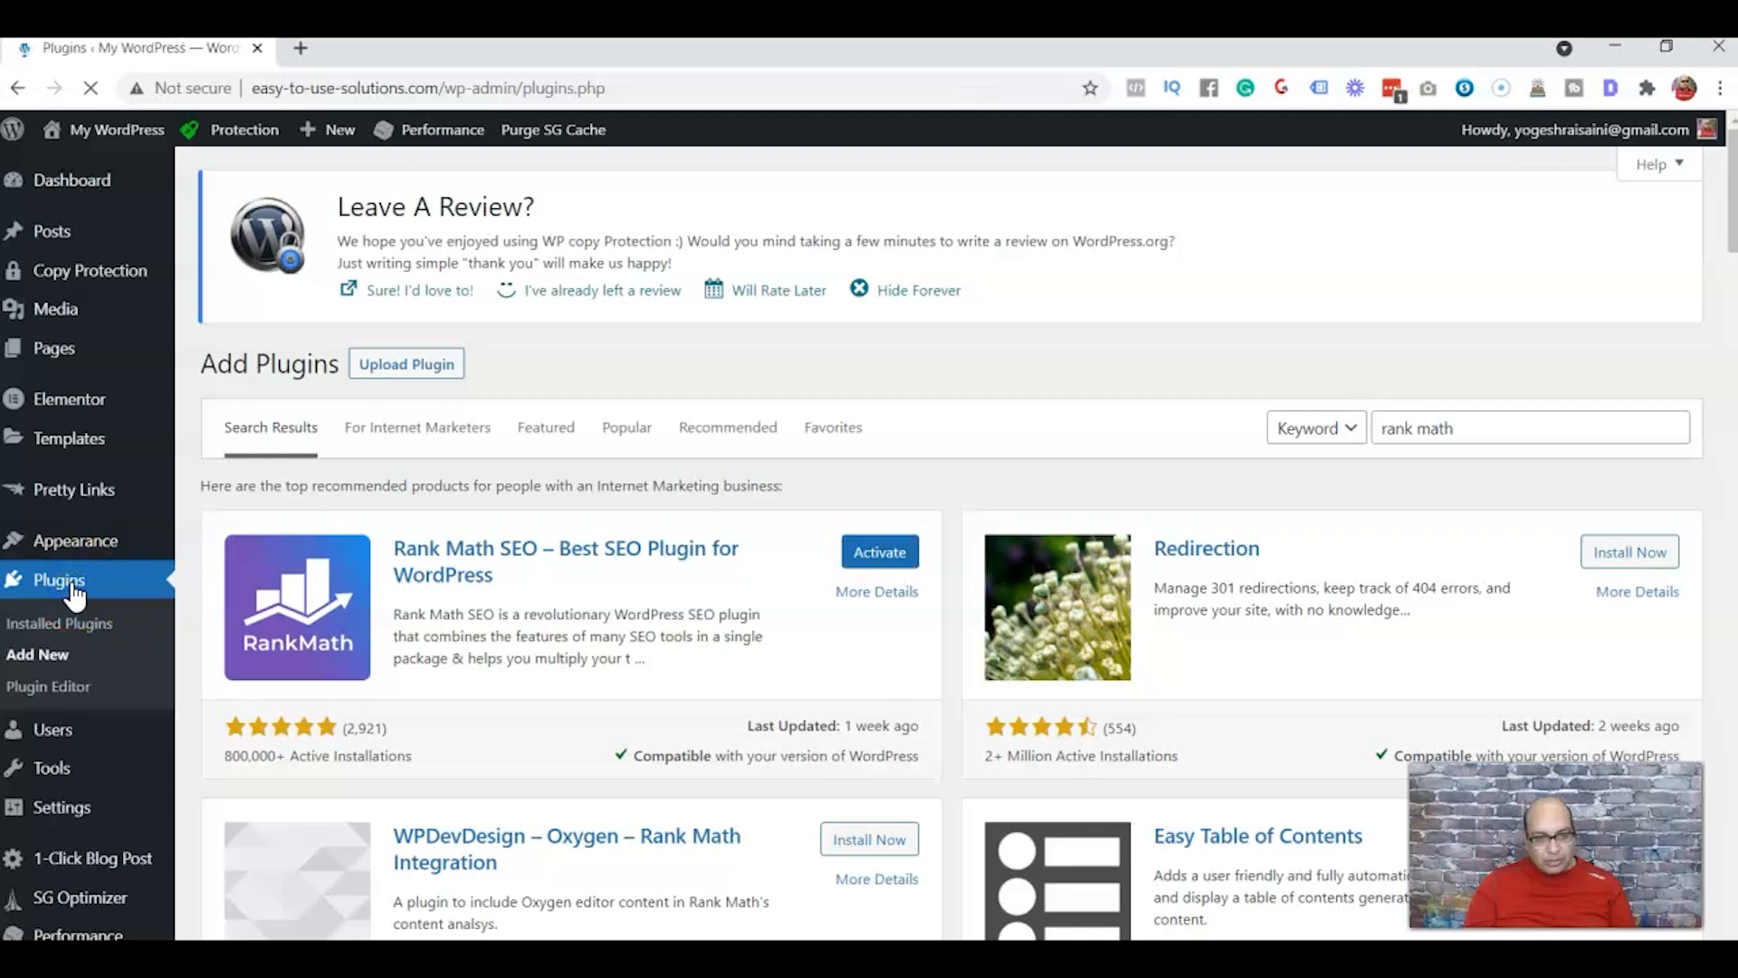
scroll(905, 543, "down", 5)
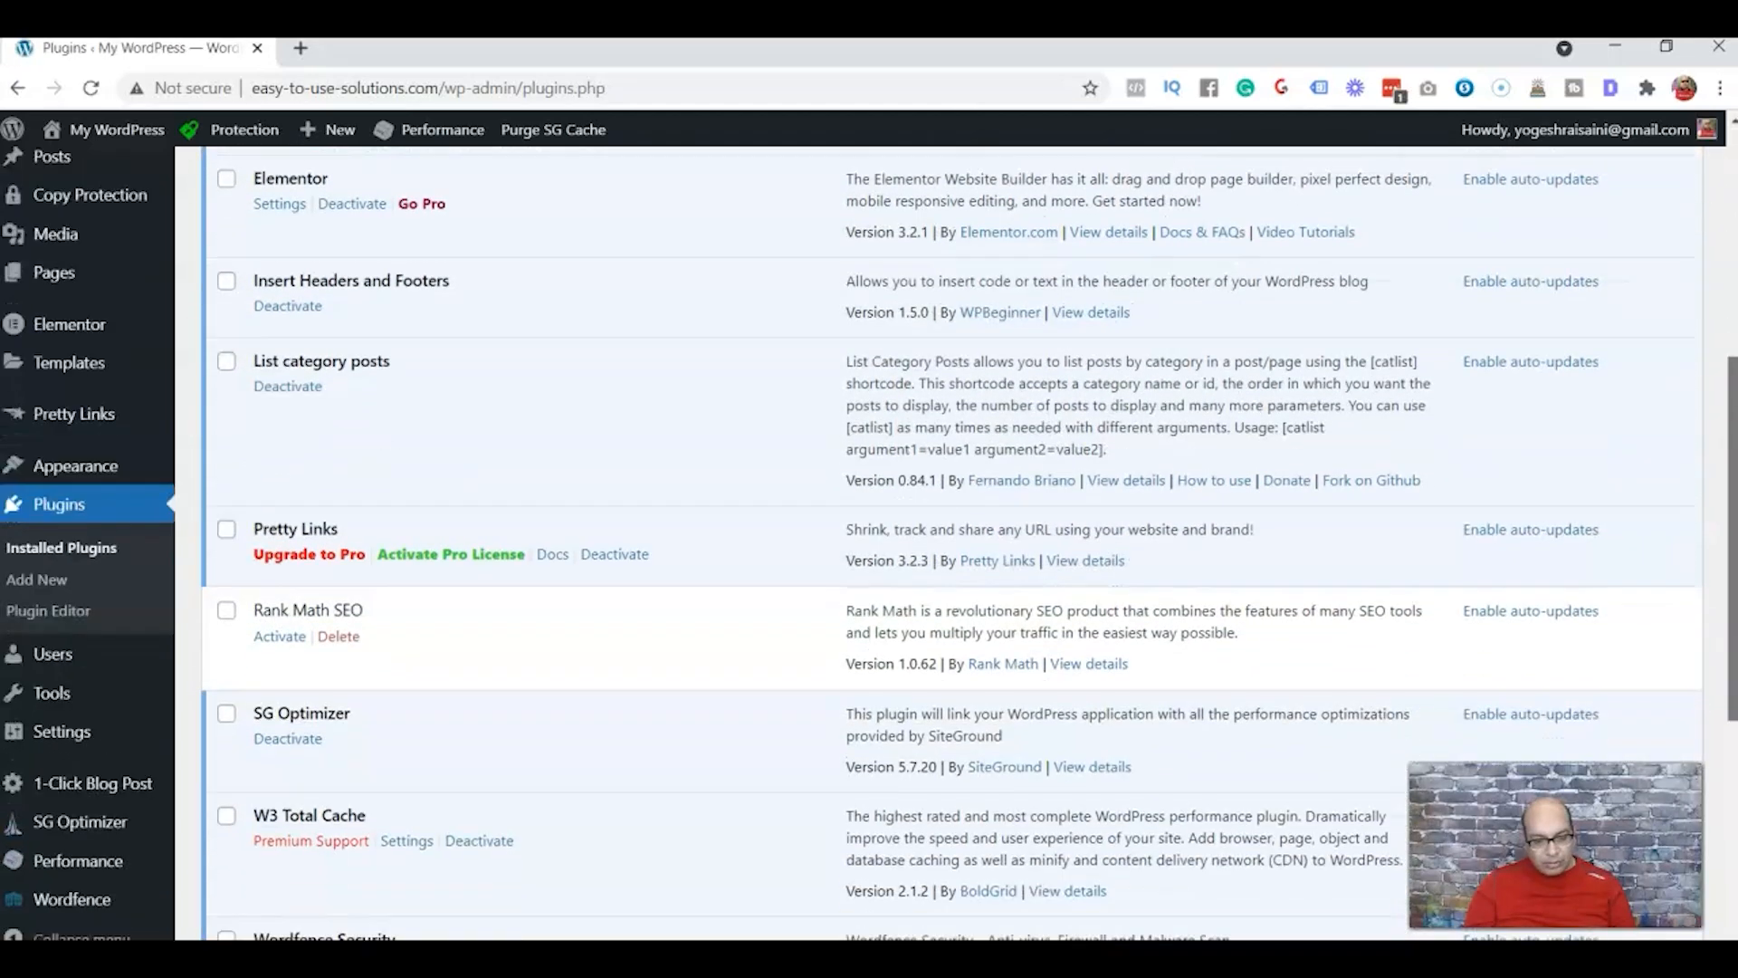
scroll(452, 616, "down", 1)
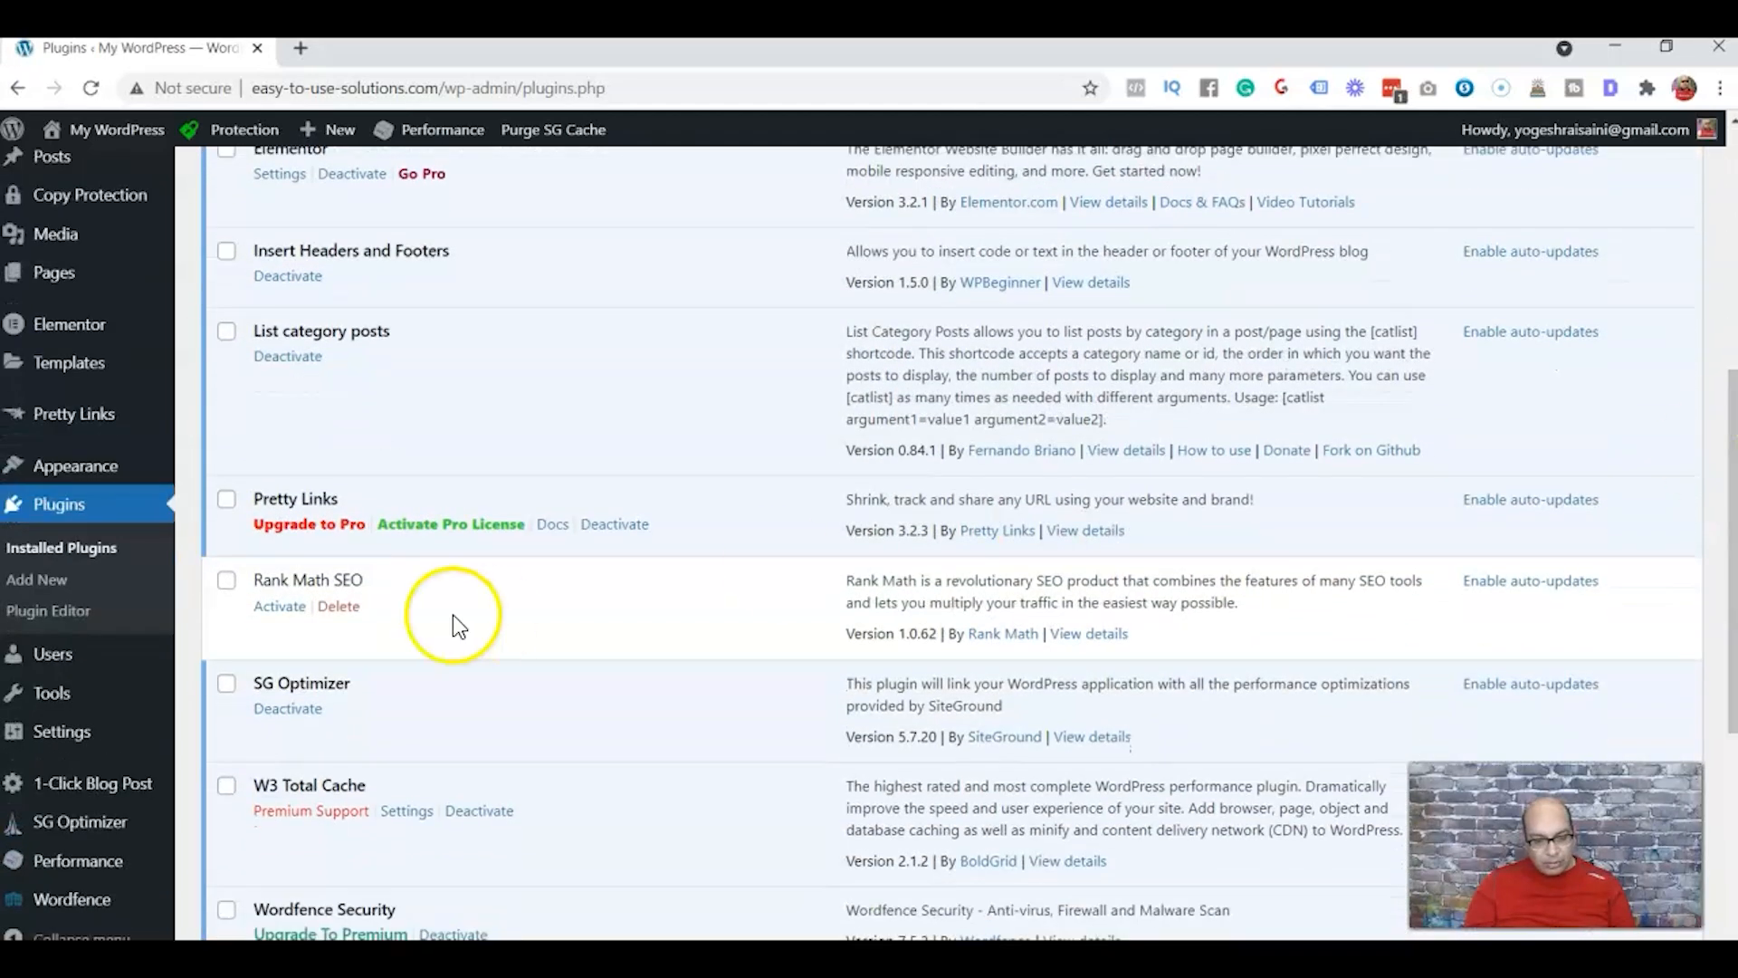
left_click(274, 615)
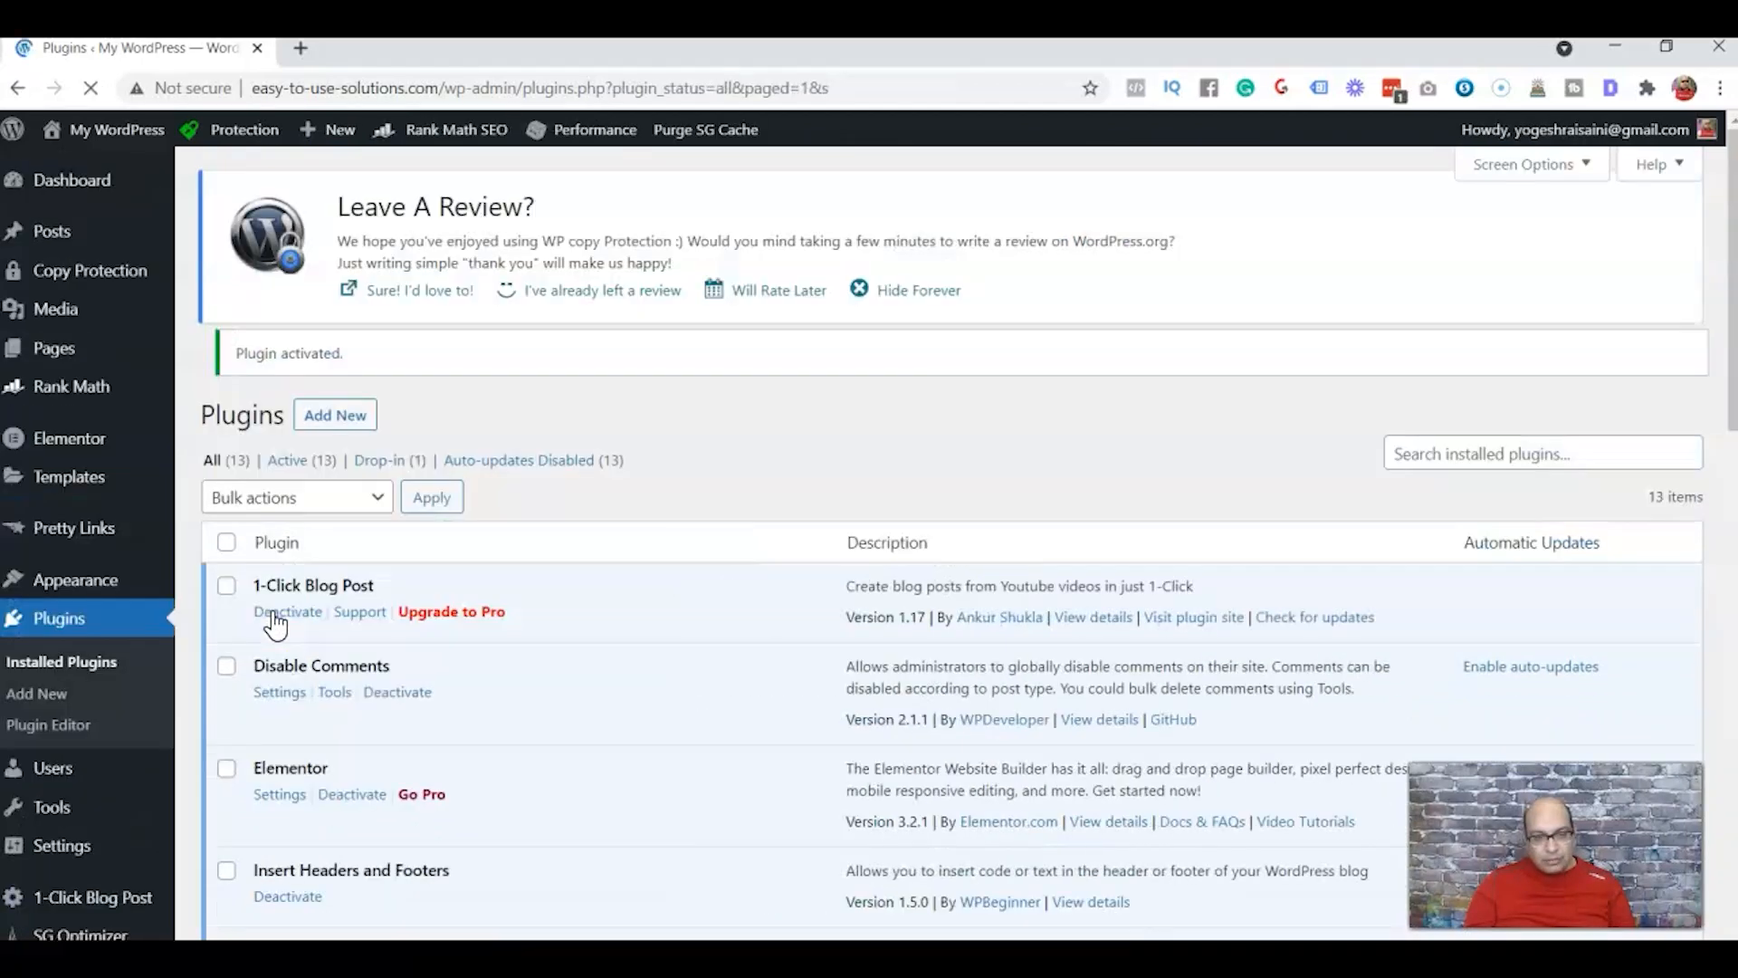
Launch the Rank Math SEO setup wizard from the installed plugins list and start it in Easy mode
scroll(274, 625, "down", 9)
left_click(458, 357)
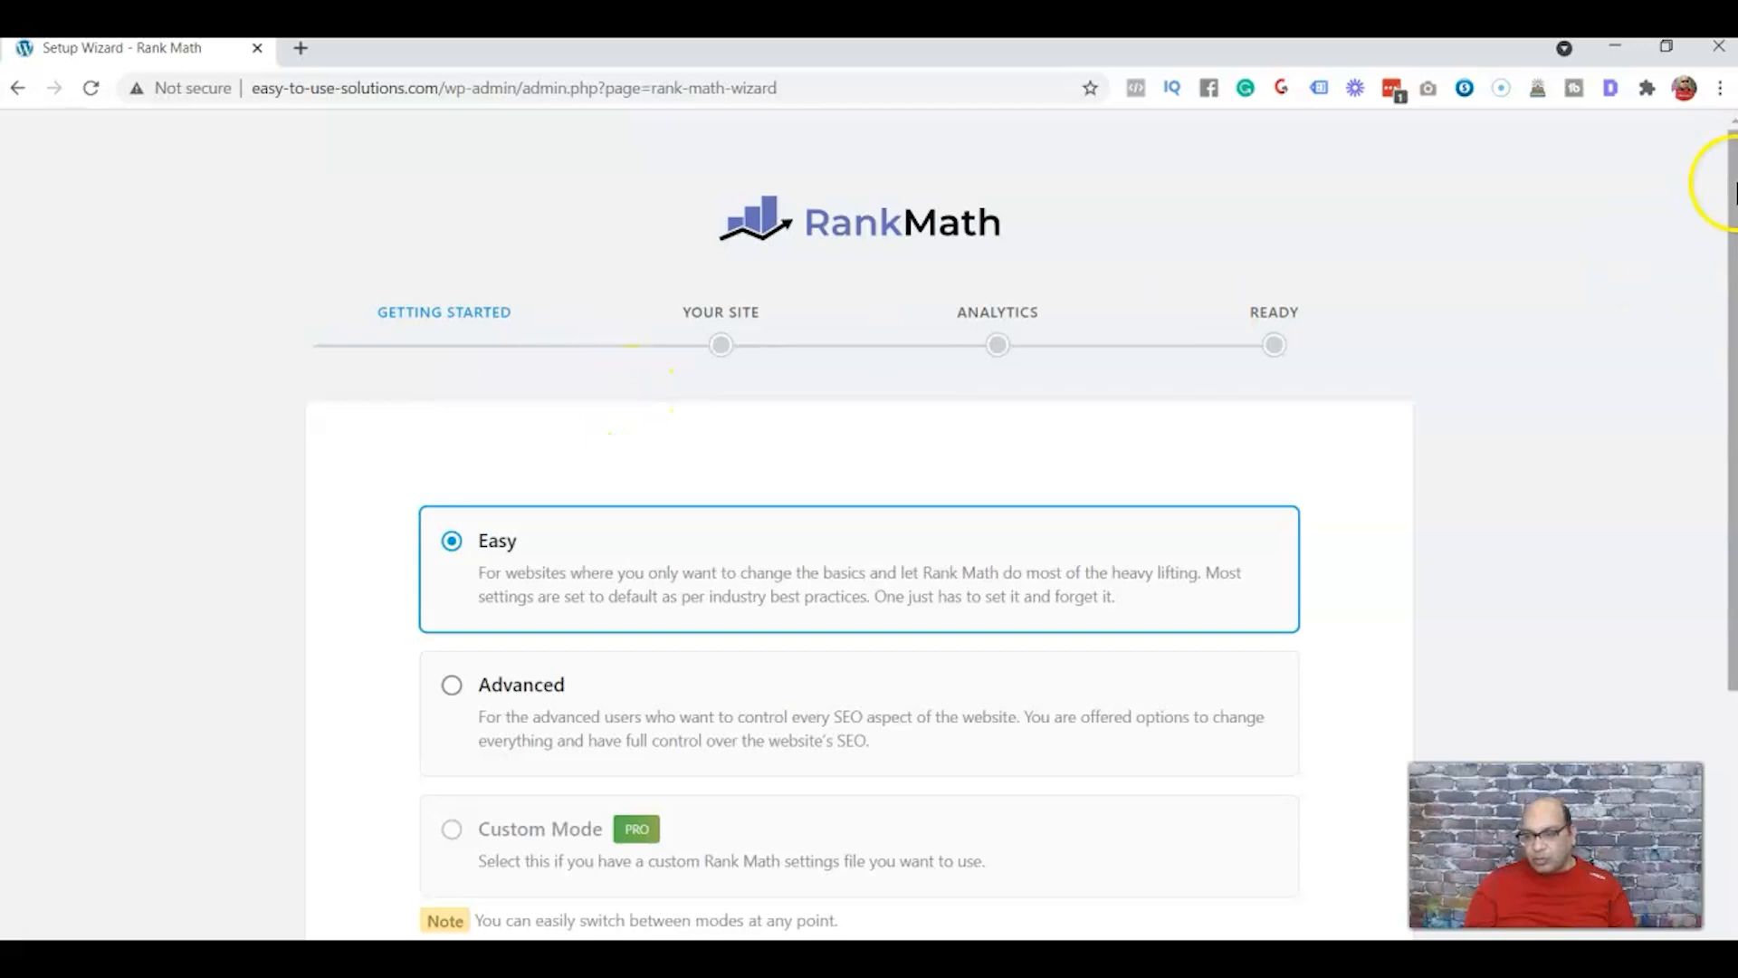
left_click_drag(1735, 184, 1736, 322)
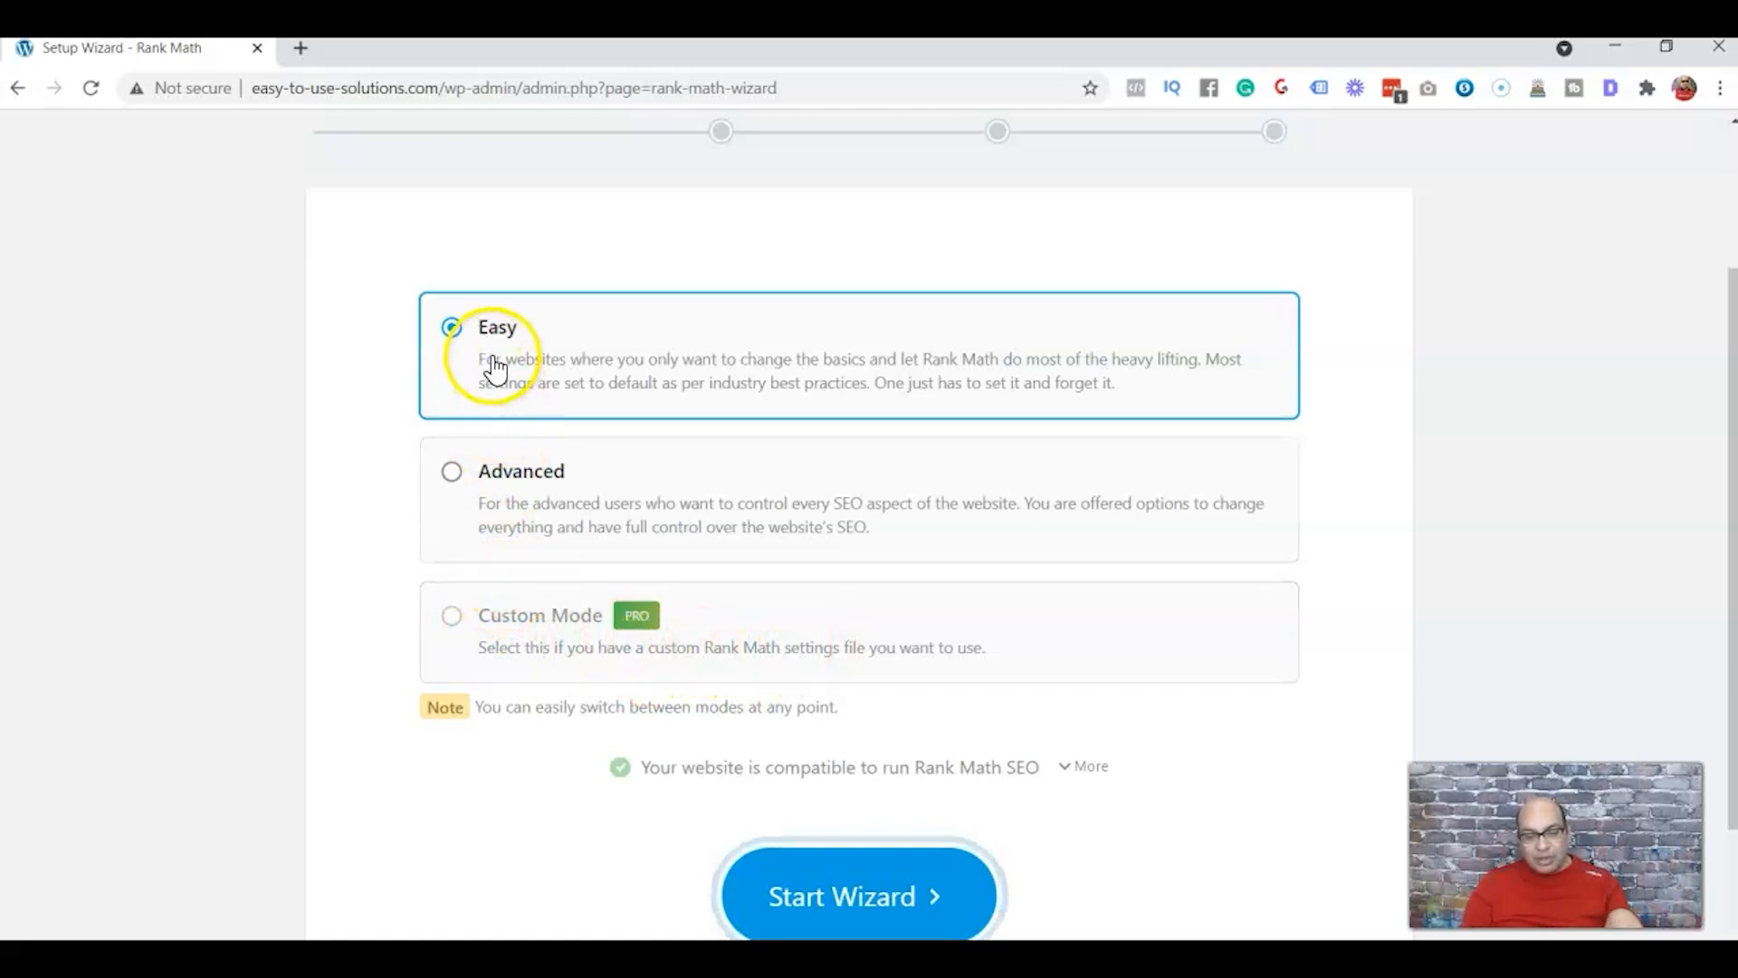
left_click(851, 881)
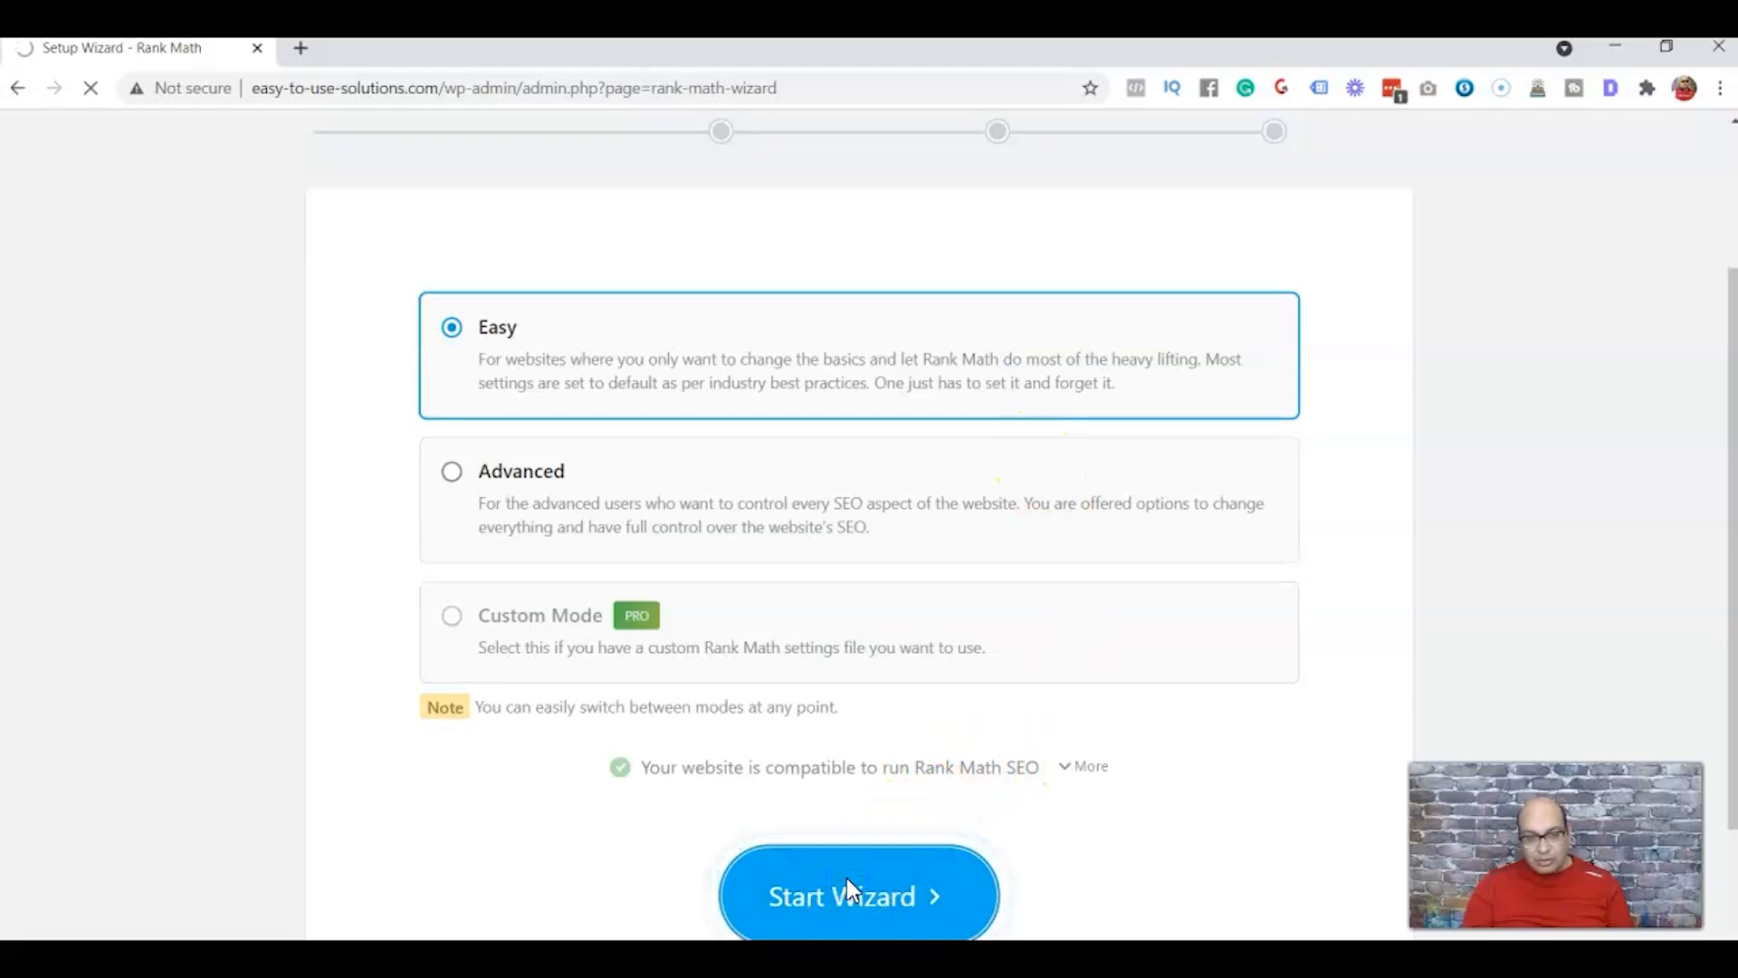
Choose Personal Blog as the website type for the Your Site step
left_click_drag(1731, 175, 1731, 182)
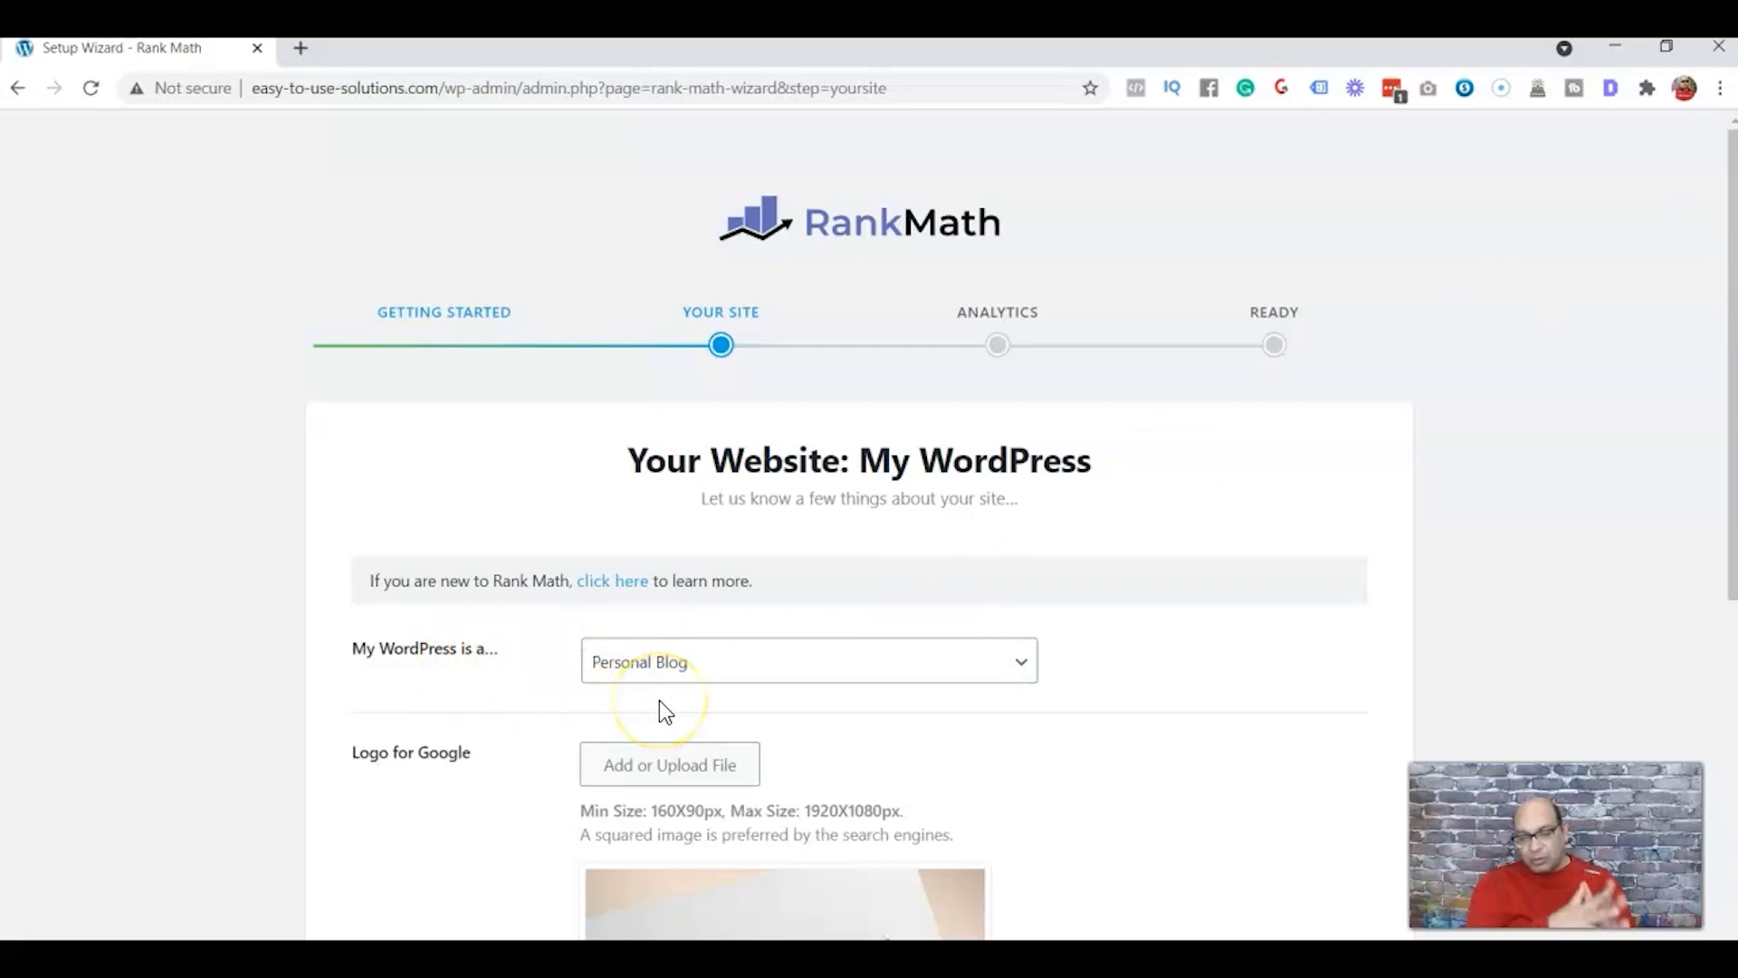
left_click(1016, 666)
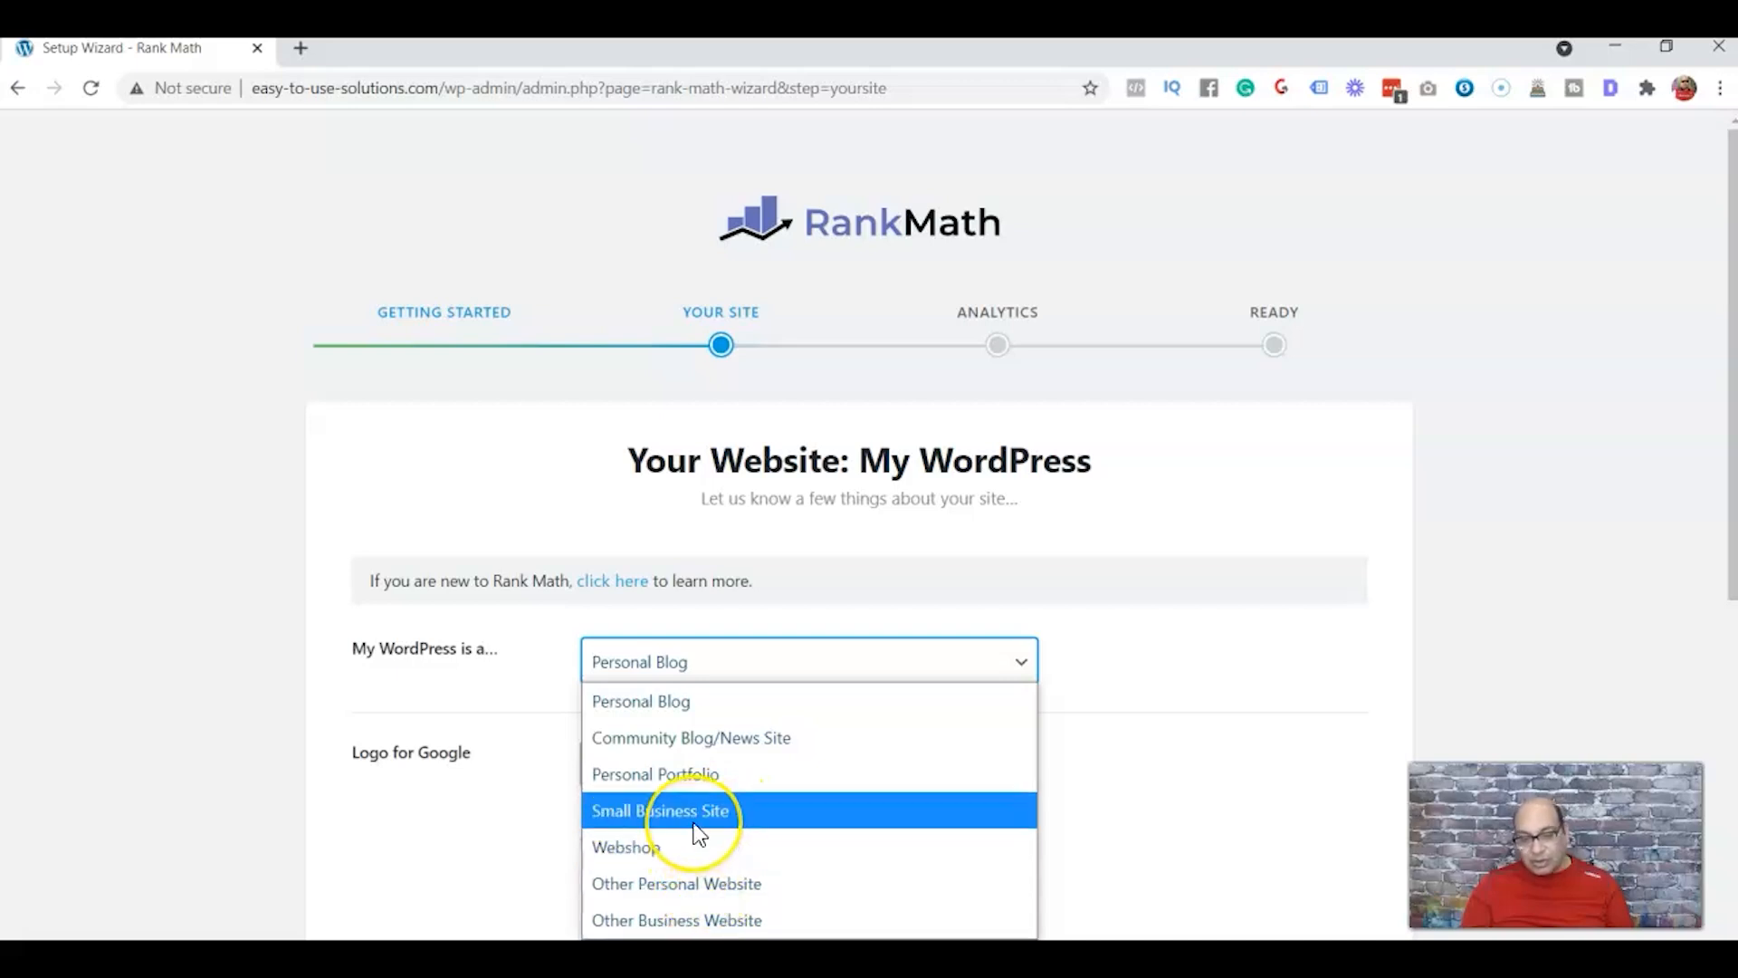
left_click(723, 677)
Upload Depositphotos_22337909_s-2019.jpg as the Default Social Share Image and save the Your Site step
left_click_drag(1720, 263, 1724, 554)
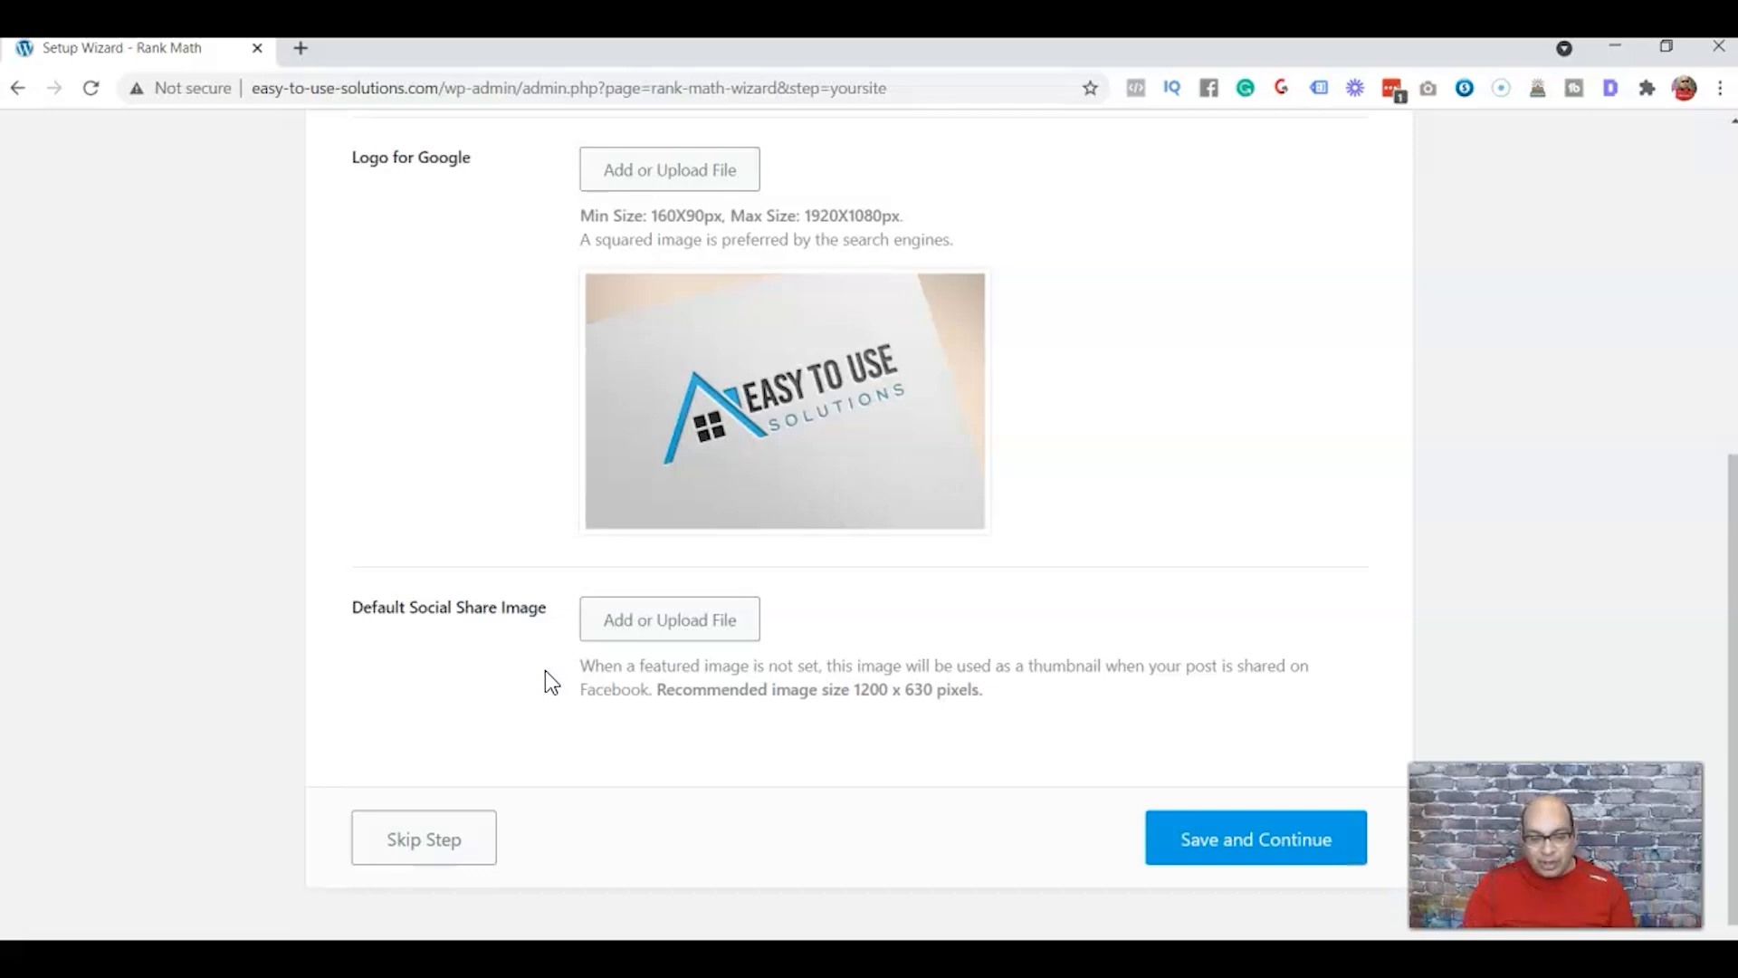
left_click(657, 635)
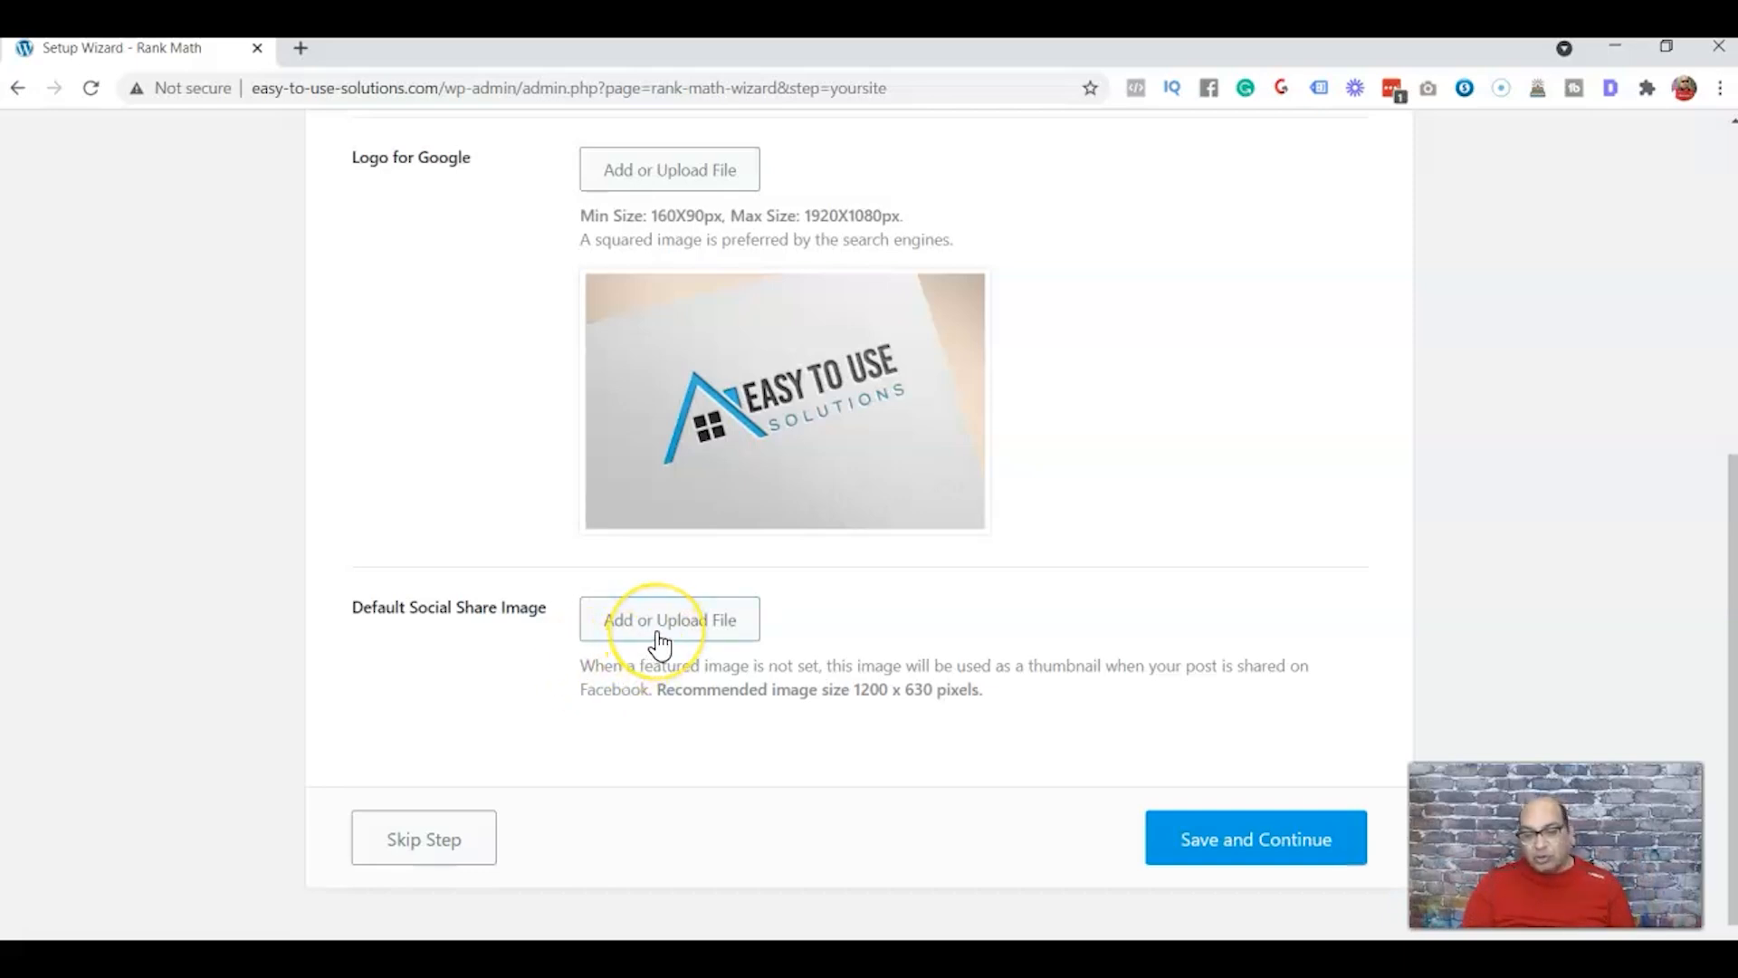
left_click(658, 637)
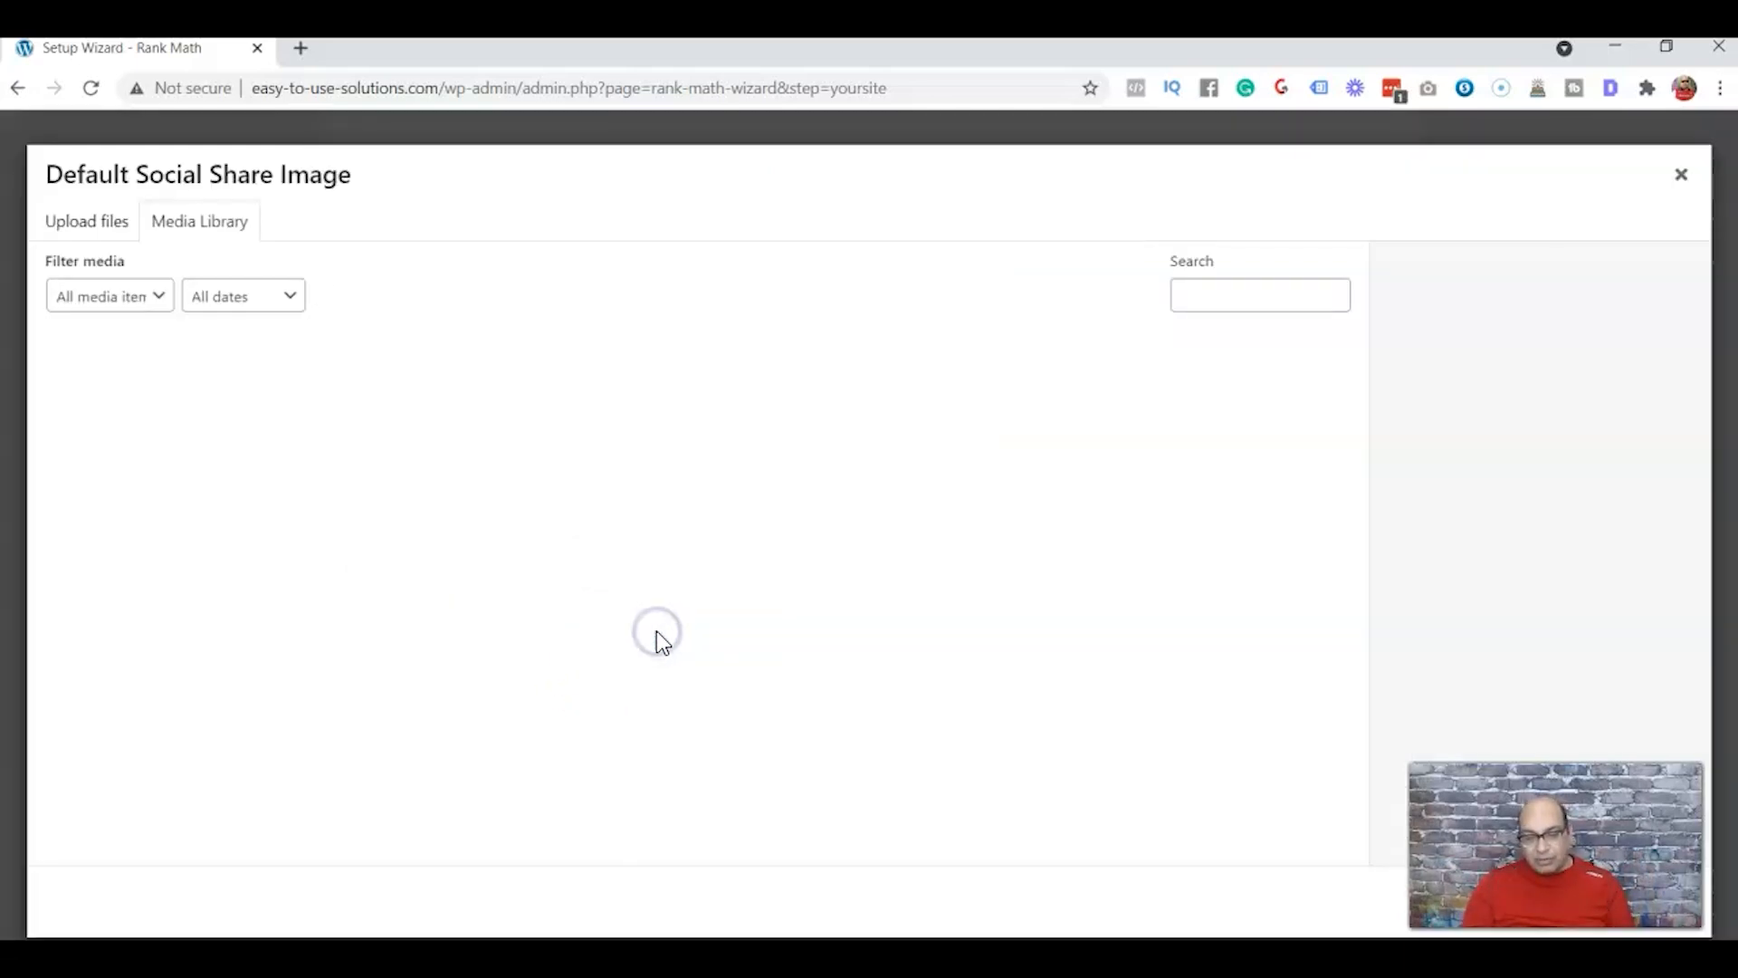
left_click(54, 234)
left_click(836, 558)
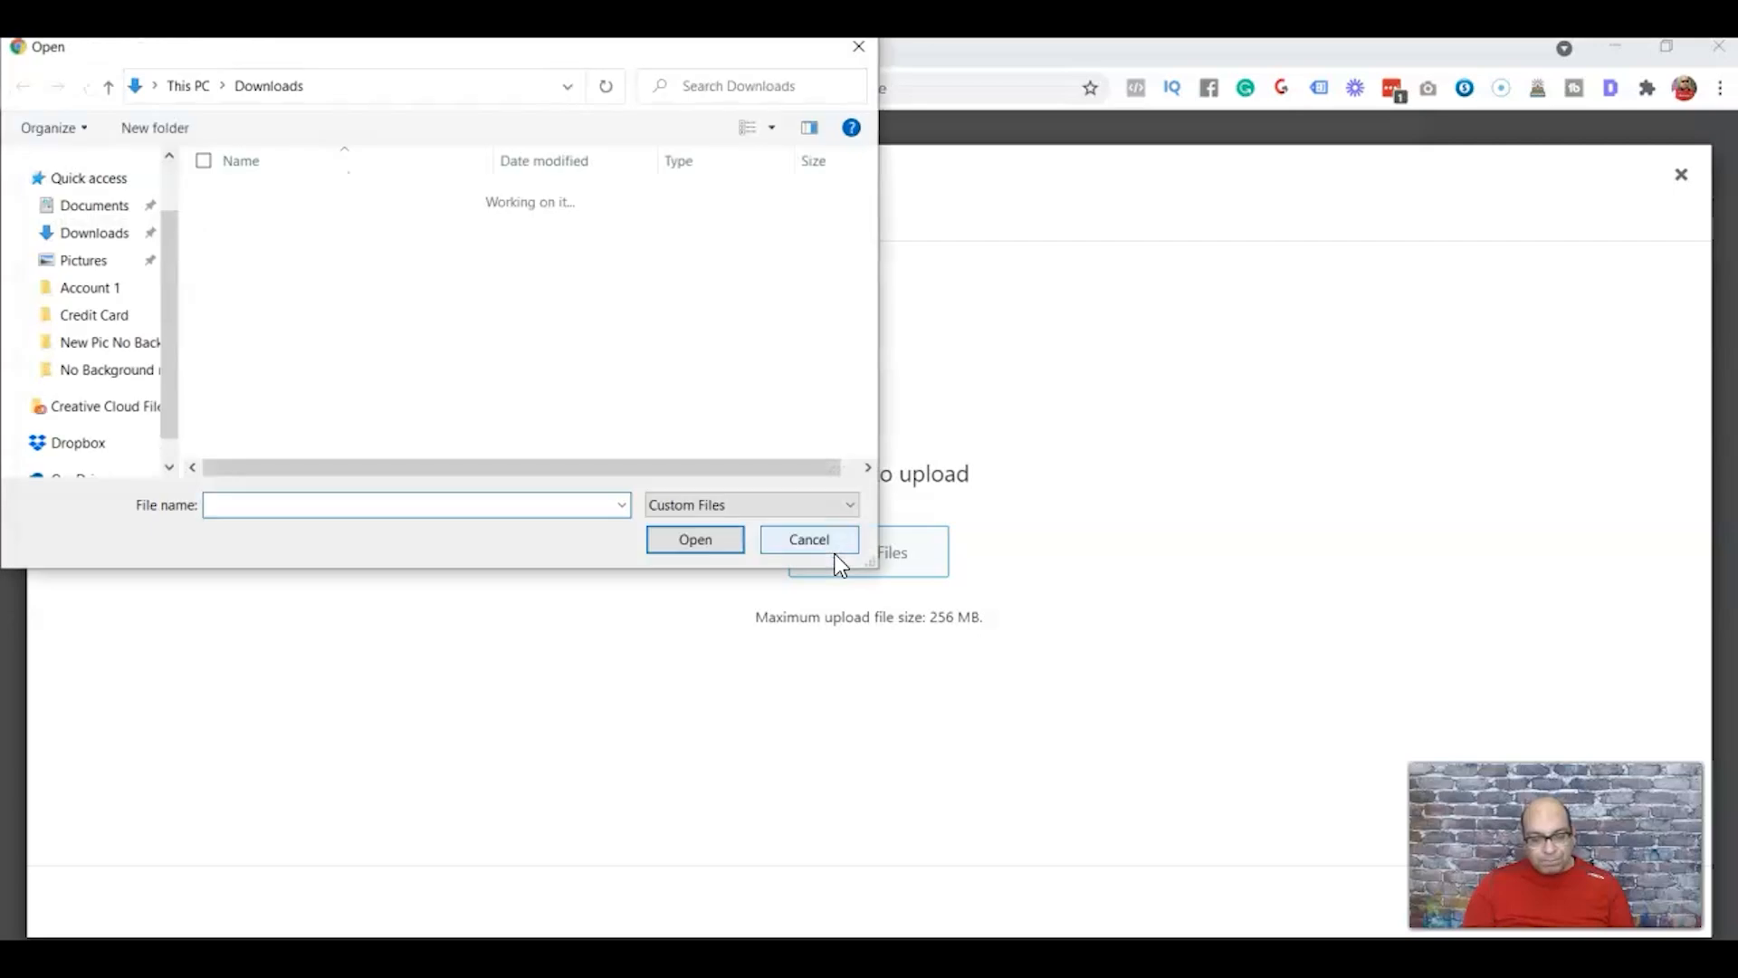
left_click(703, 543)
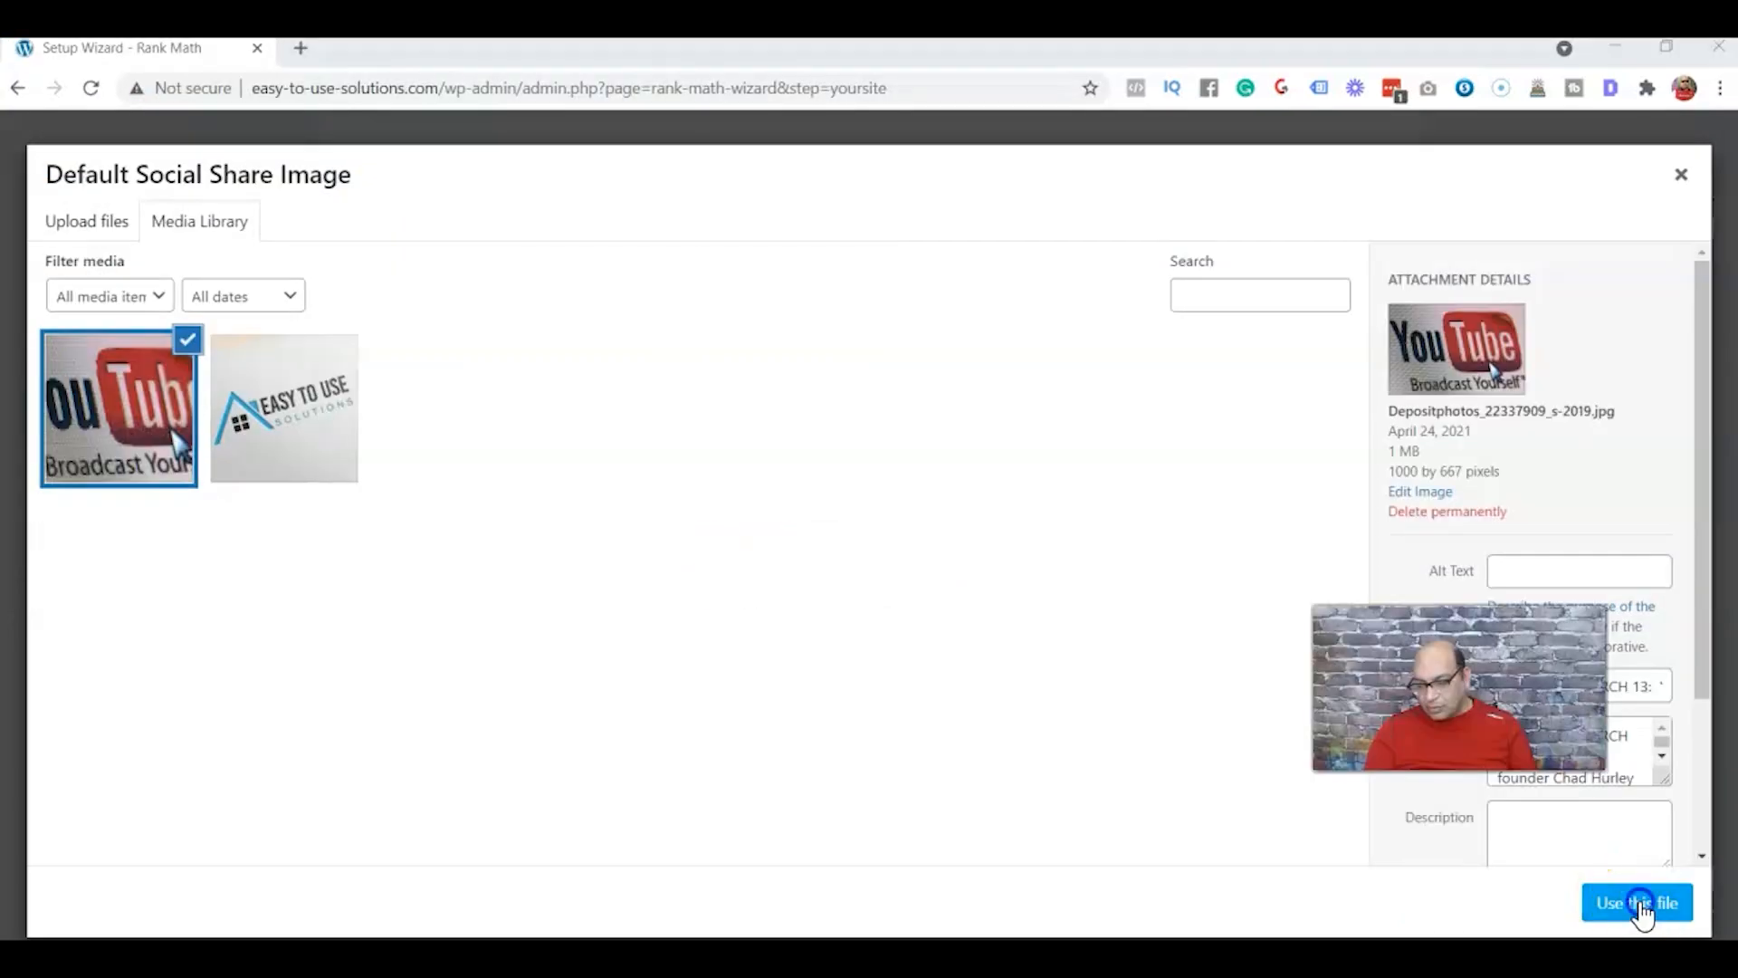
left_click(1637, 899)
scroll(1258, 797, "down", 4)
left_click(1258, 797)
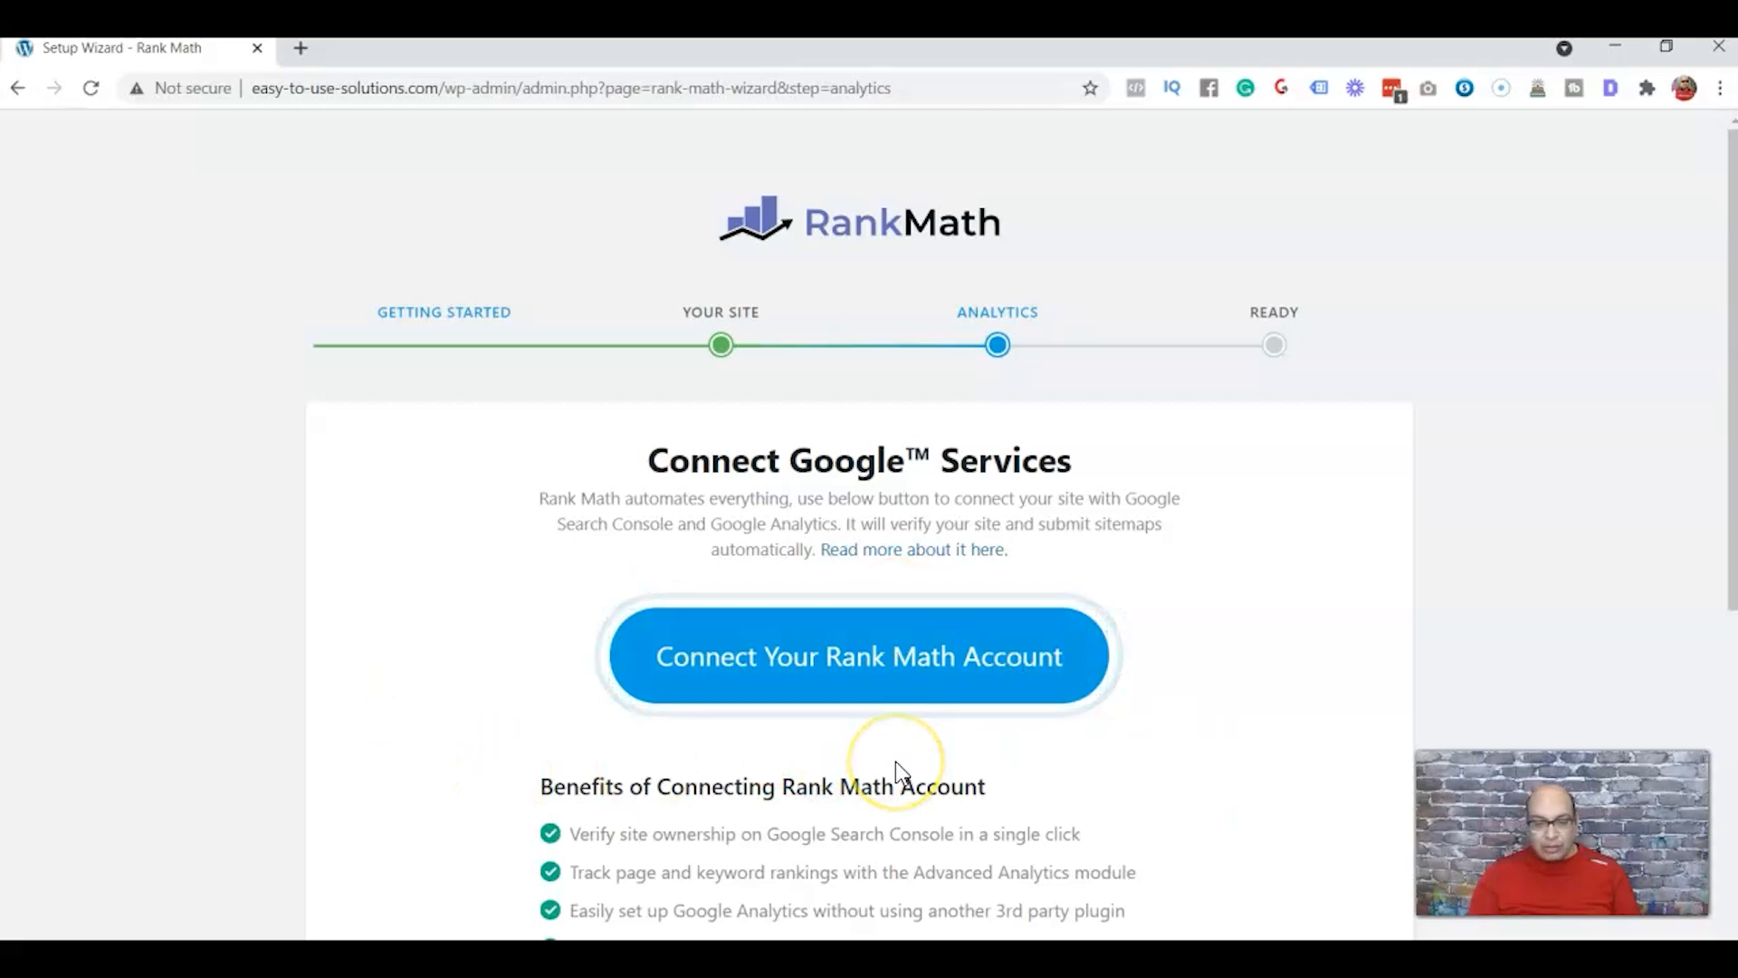
Connect the Rank Math account by signing in with Google and grant access to the Google services
left_click(874, 674)
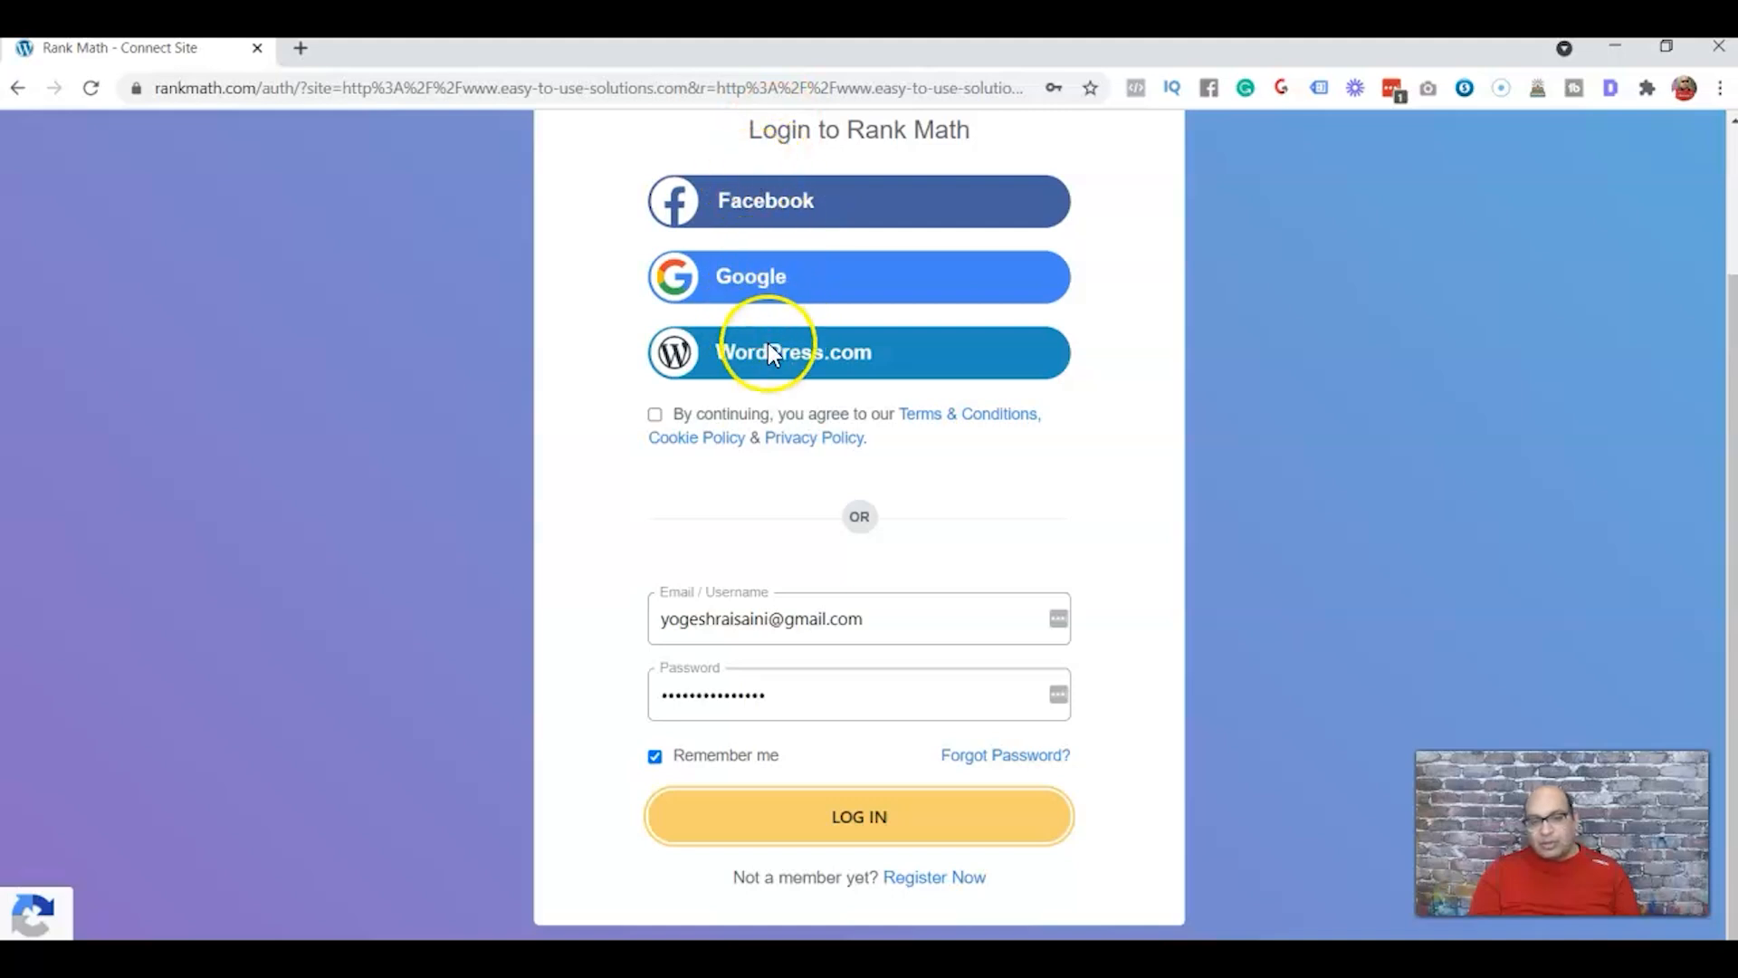
left_click(734, 277)
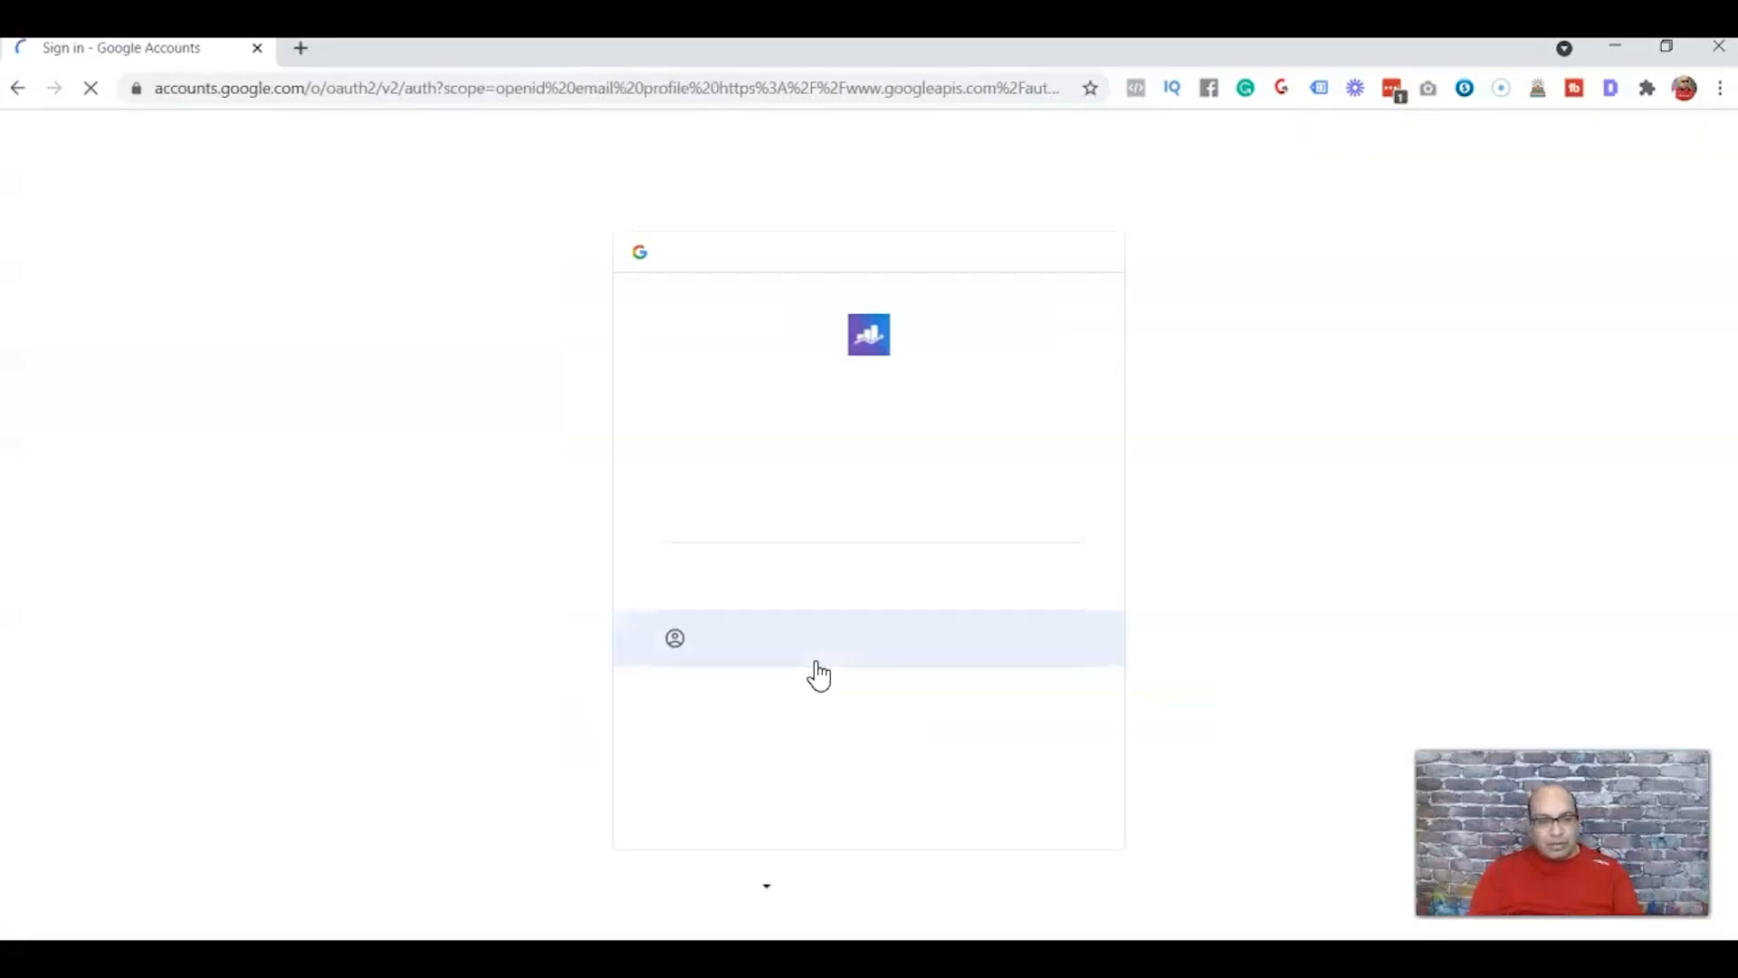
left_click(777, 523)
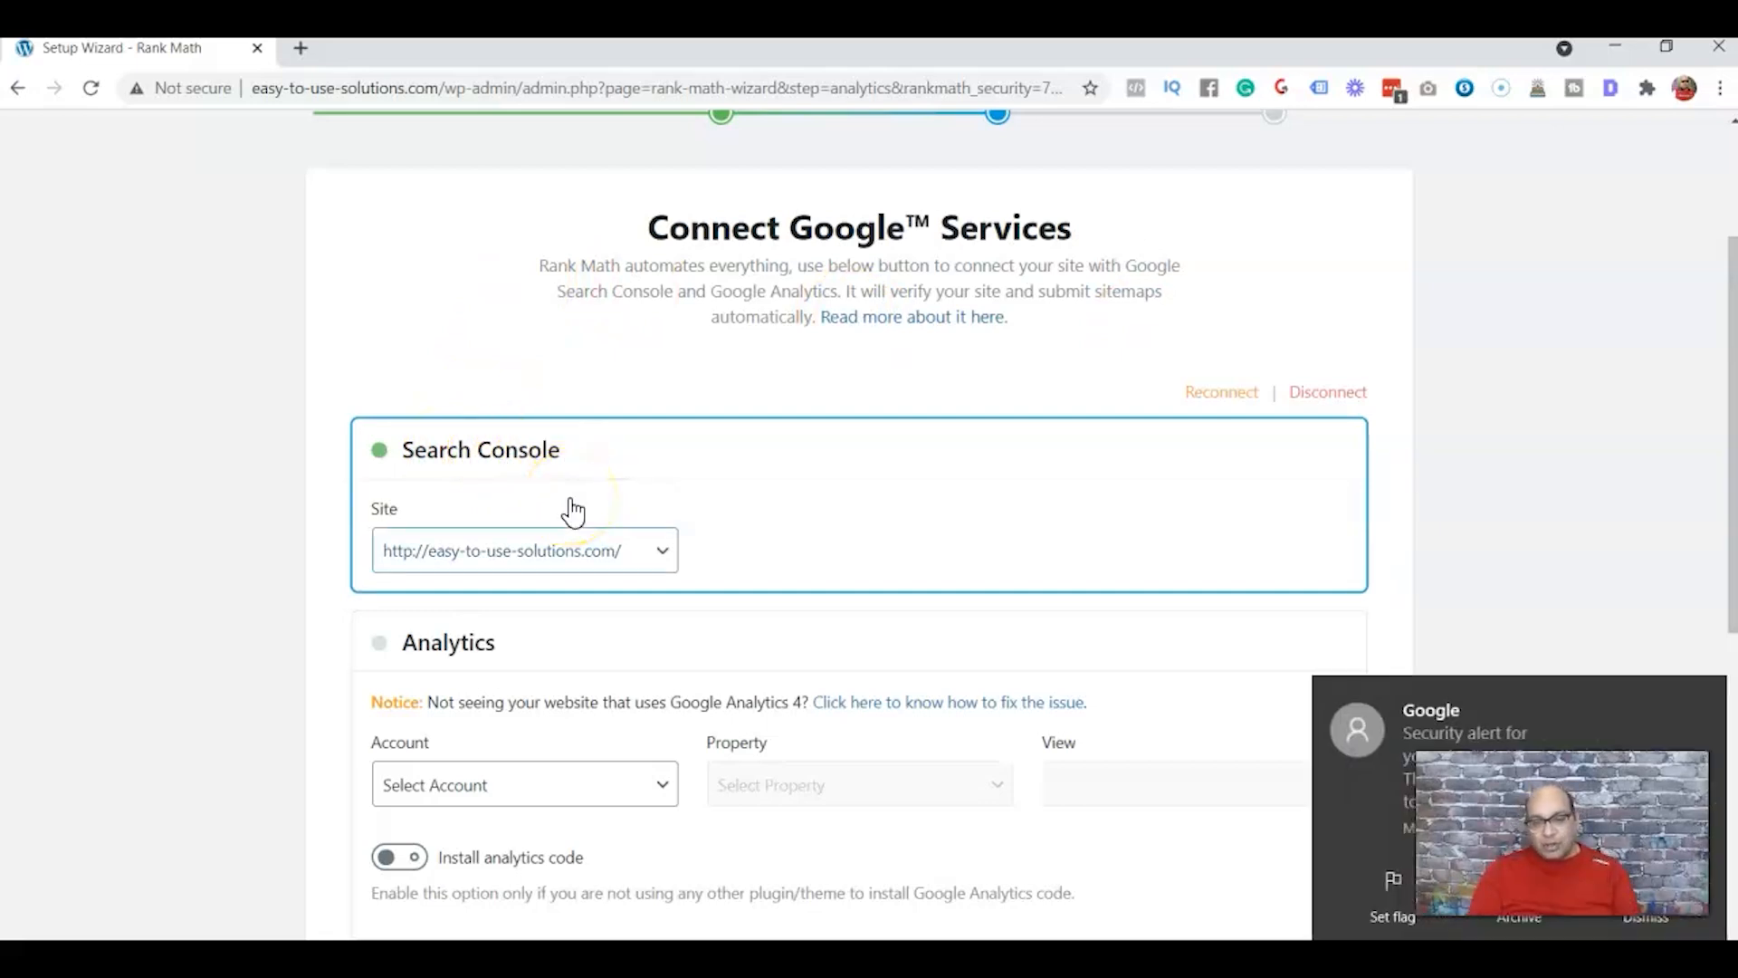
Review the available Google Analytics accounts, leave the account unselected, and continue past the Analytics step
left_click(1703, 706)
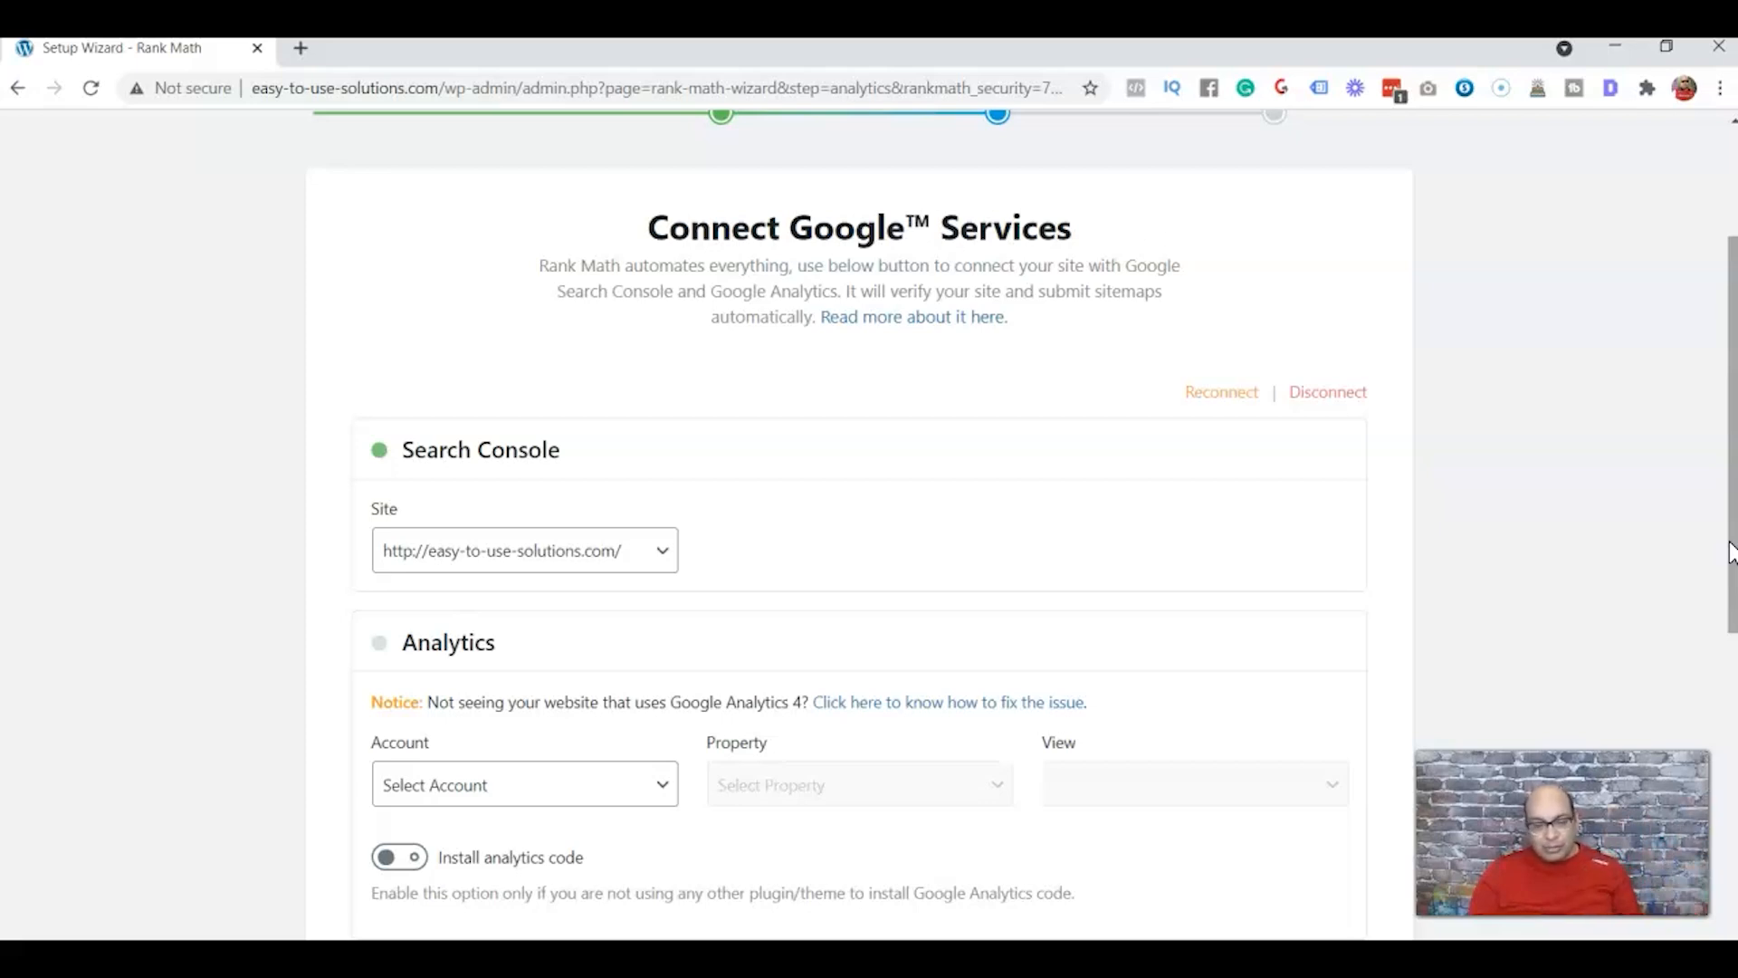
left_click_drag(1733, 552, 1733, 697)
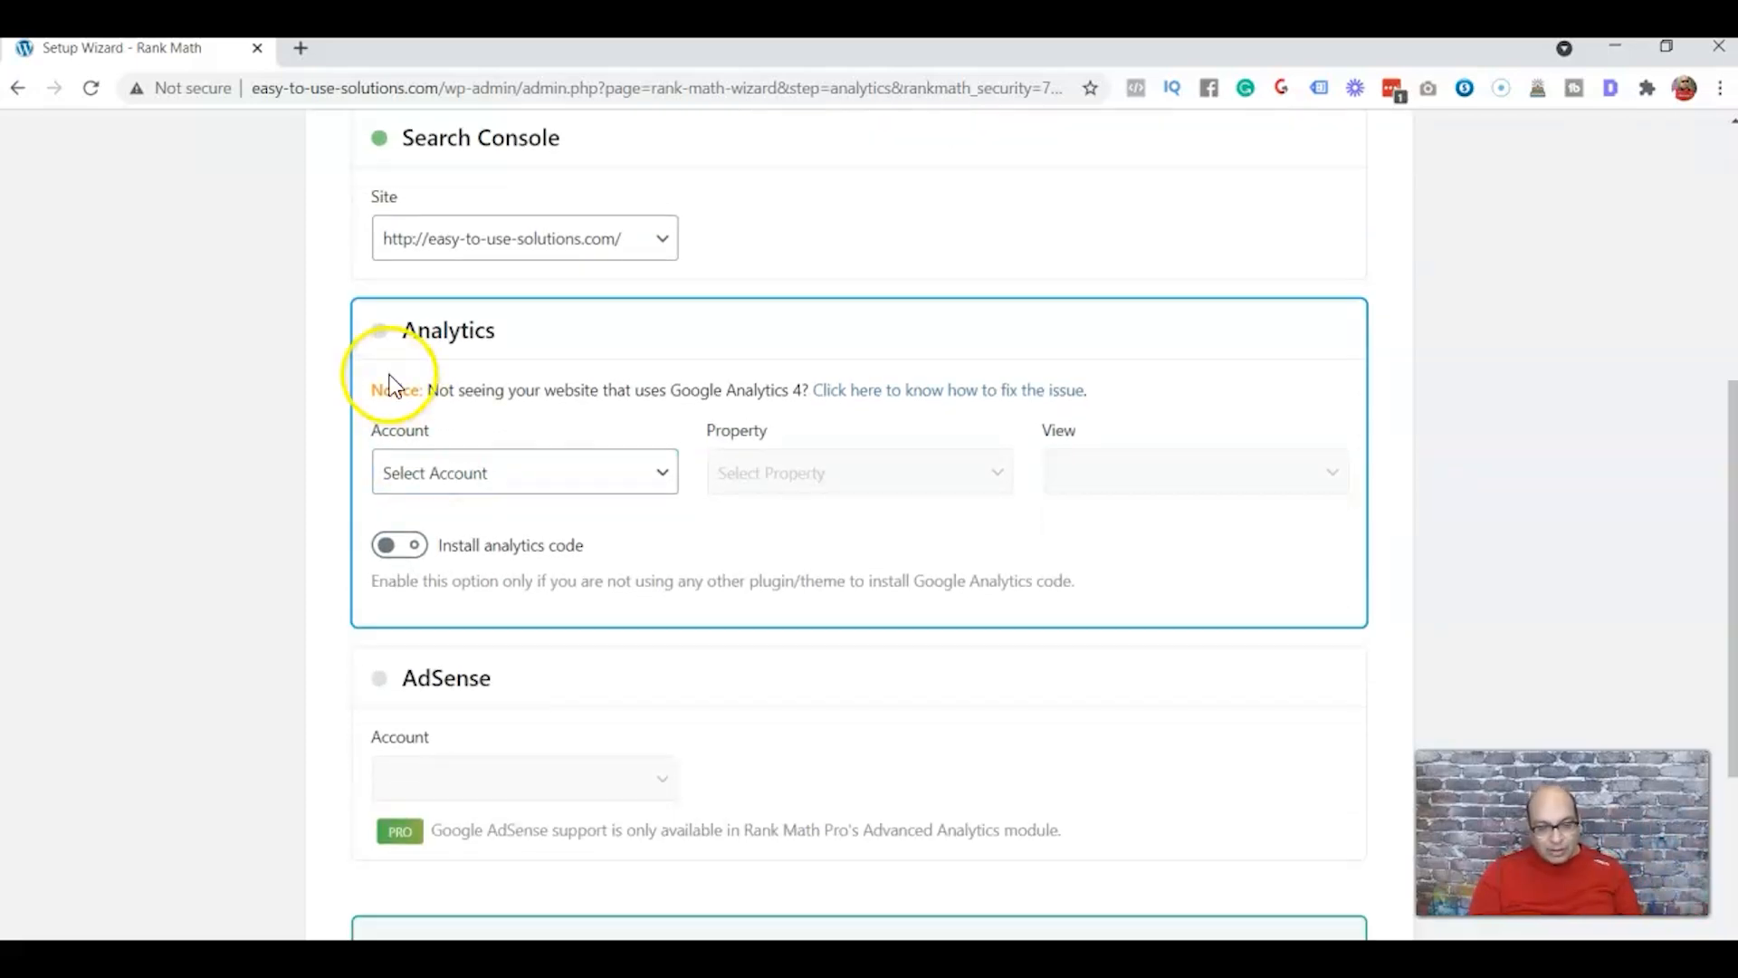
left_click(620, 475)
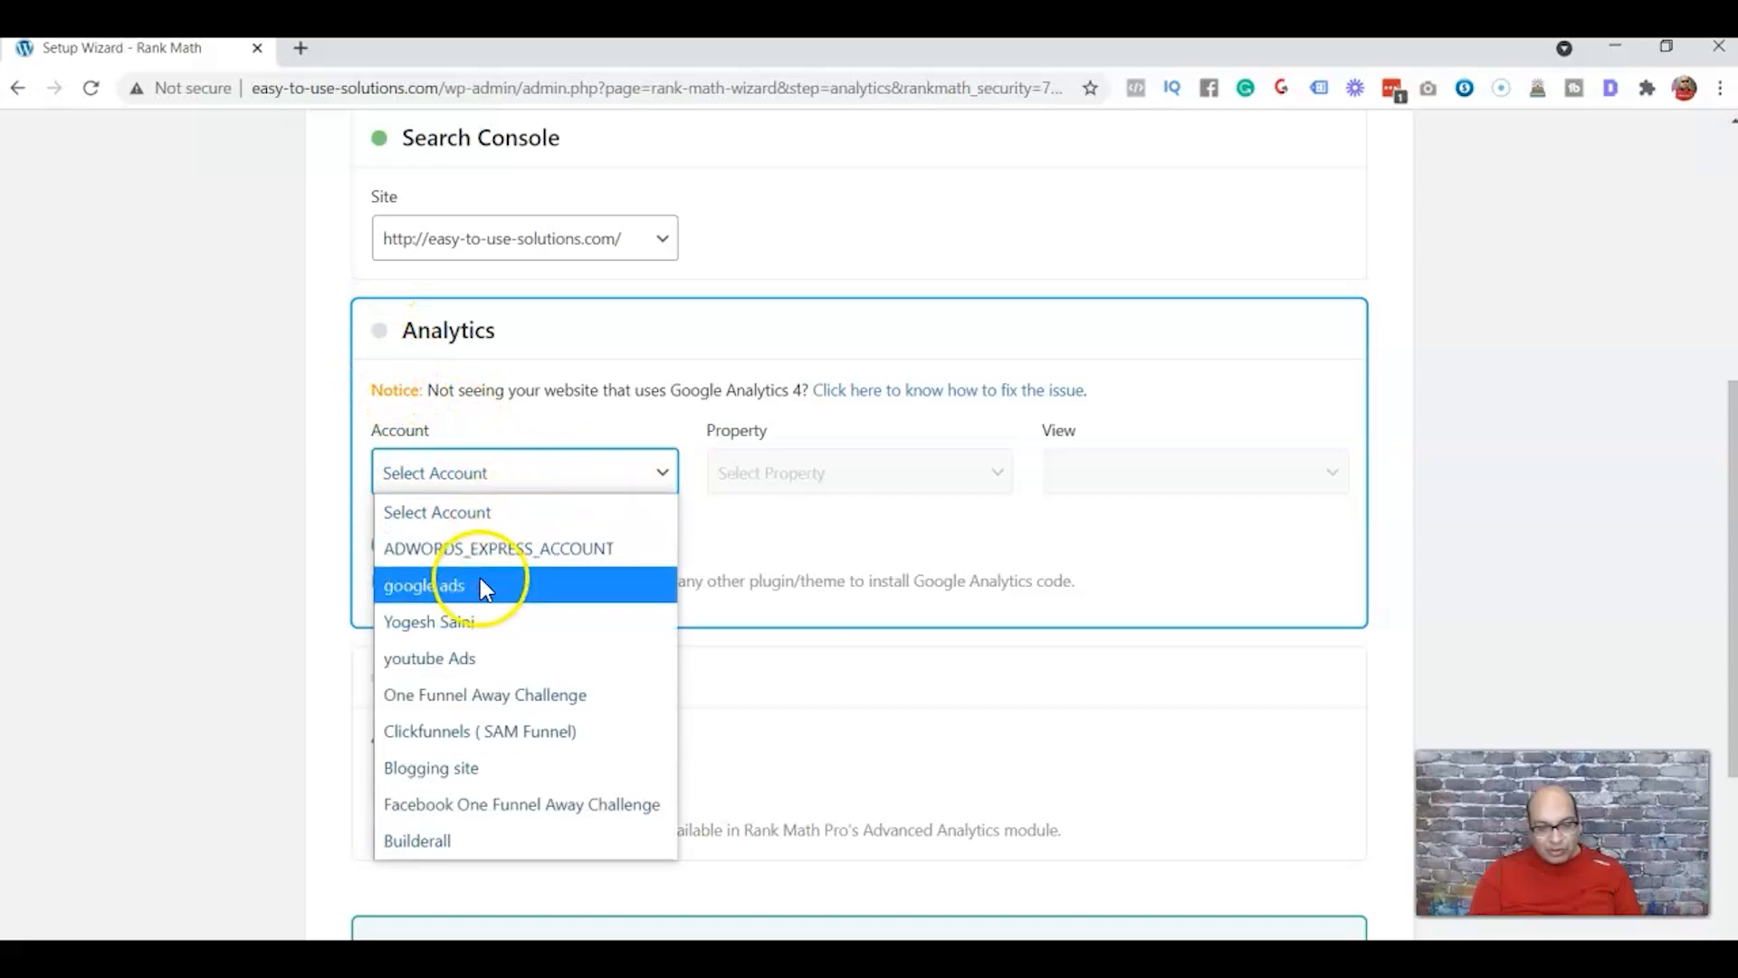
left_click(1733, 450)
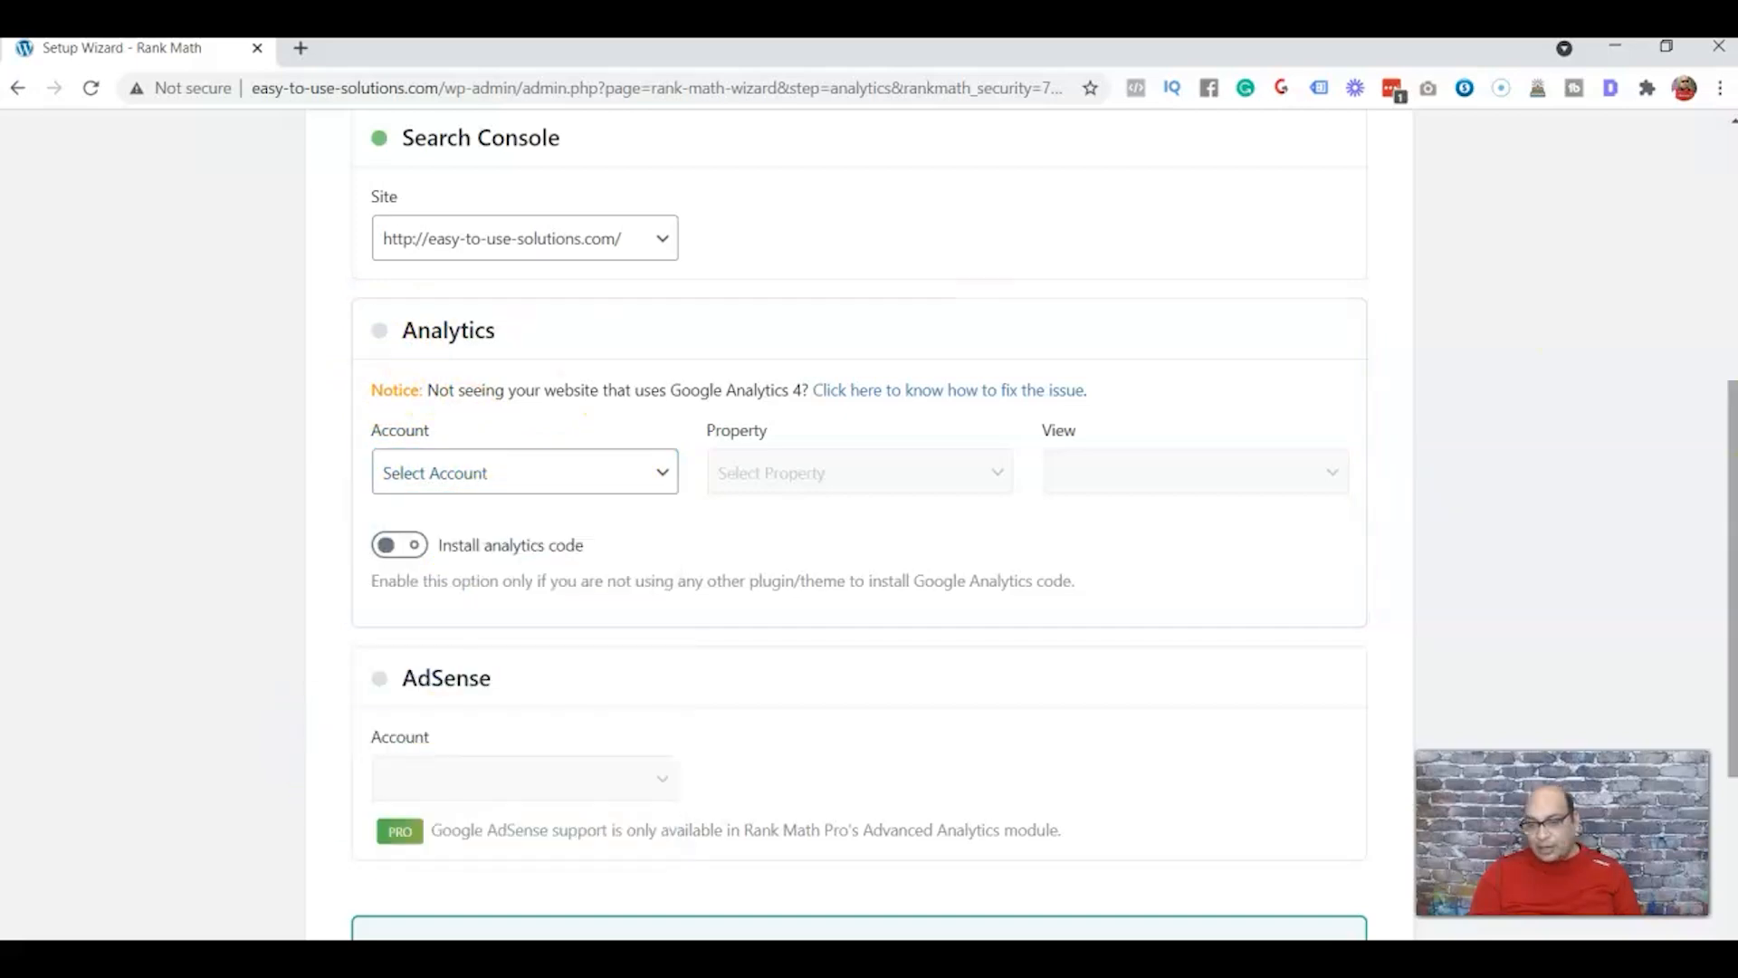
left_click_drag(1732, 450, 1733, 626)
left_click(1214, 793)
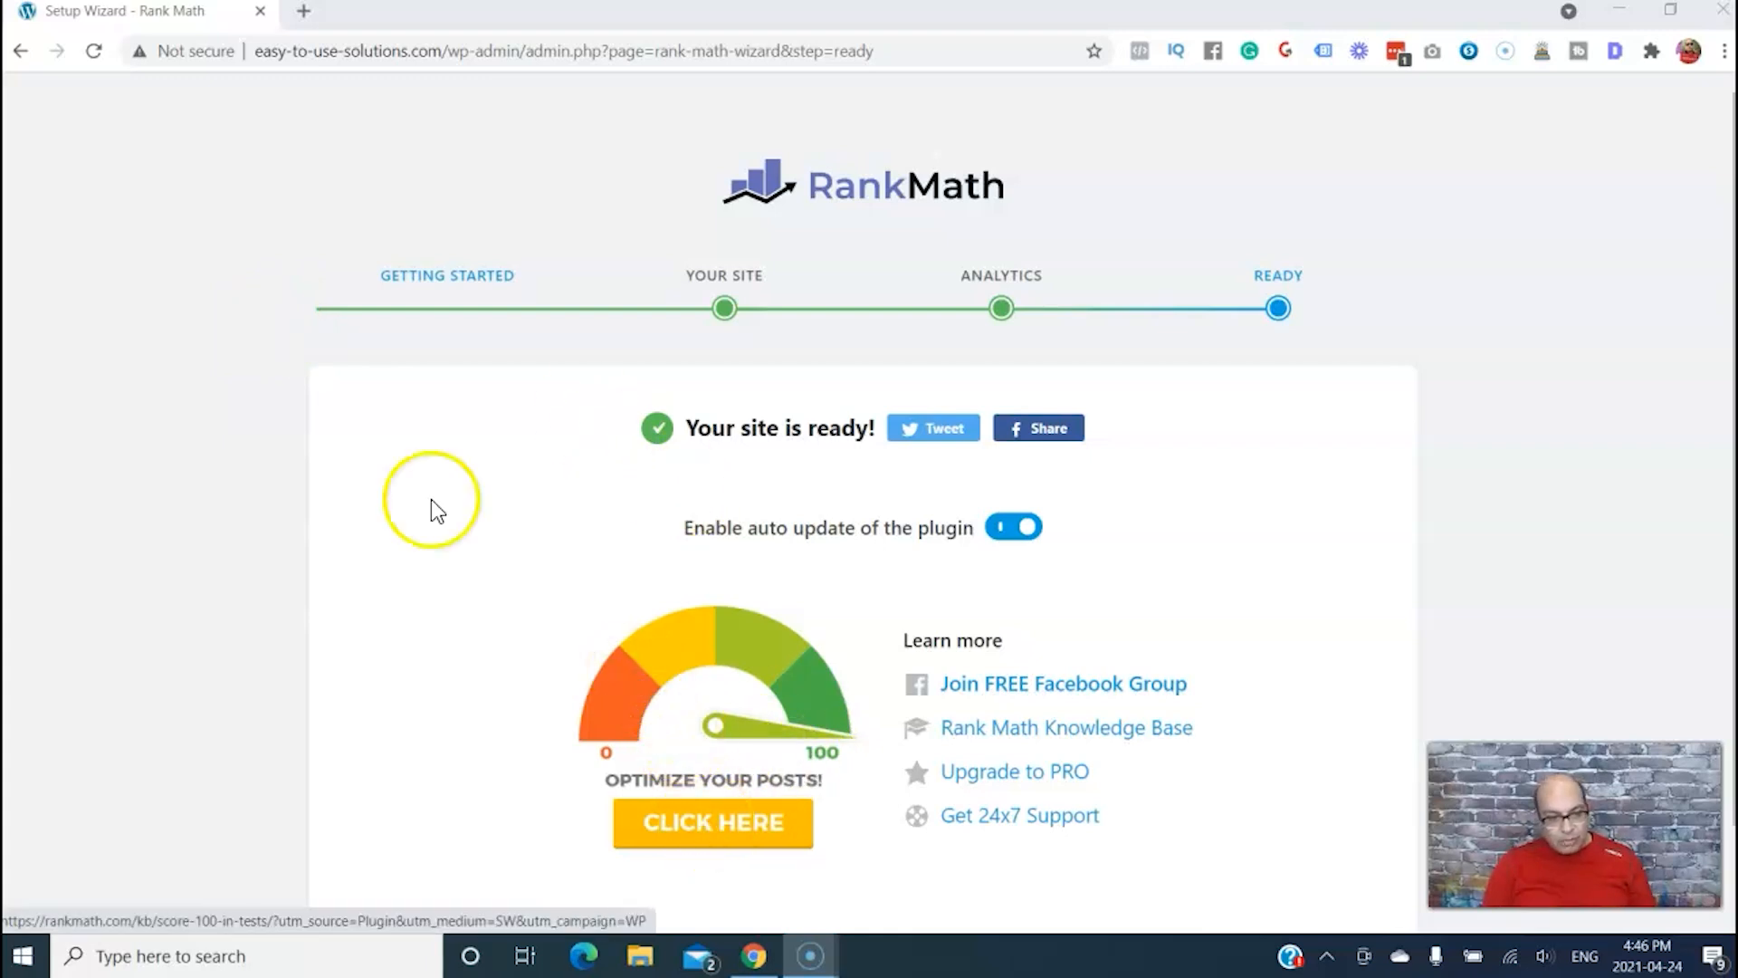
Return to the WordPress dashboard and open the post "3 Easy (and Free) Ways to Get Real Estate Leads on Facebook" for editing
left_click(20, 51)
mouse_move(59, 294)
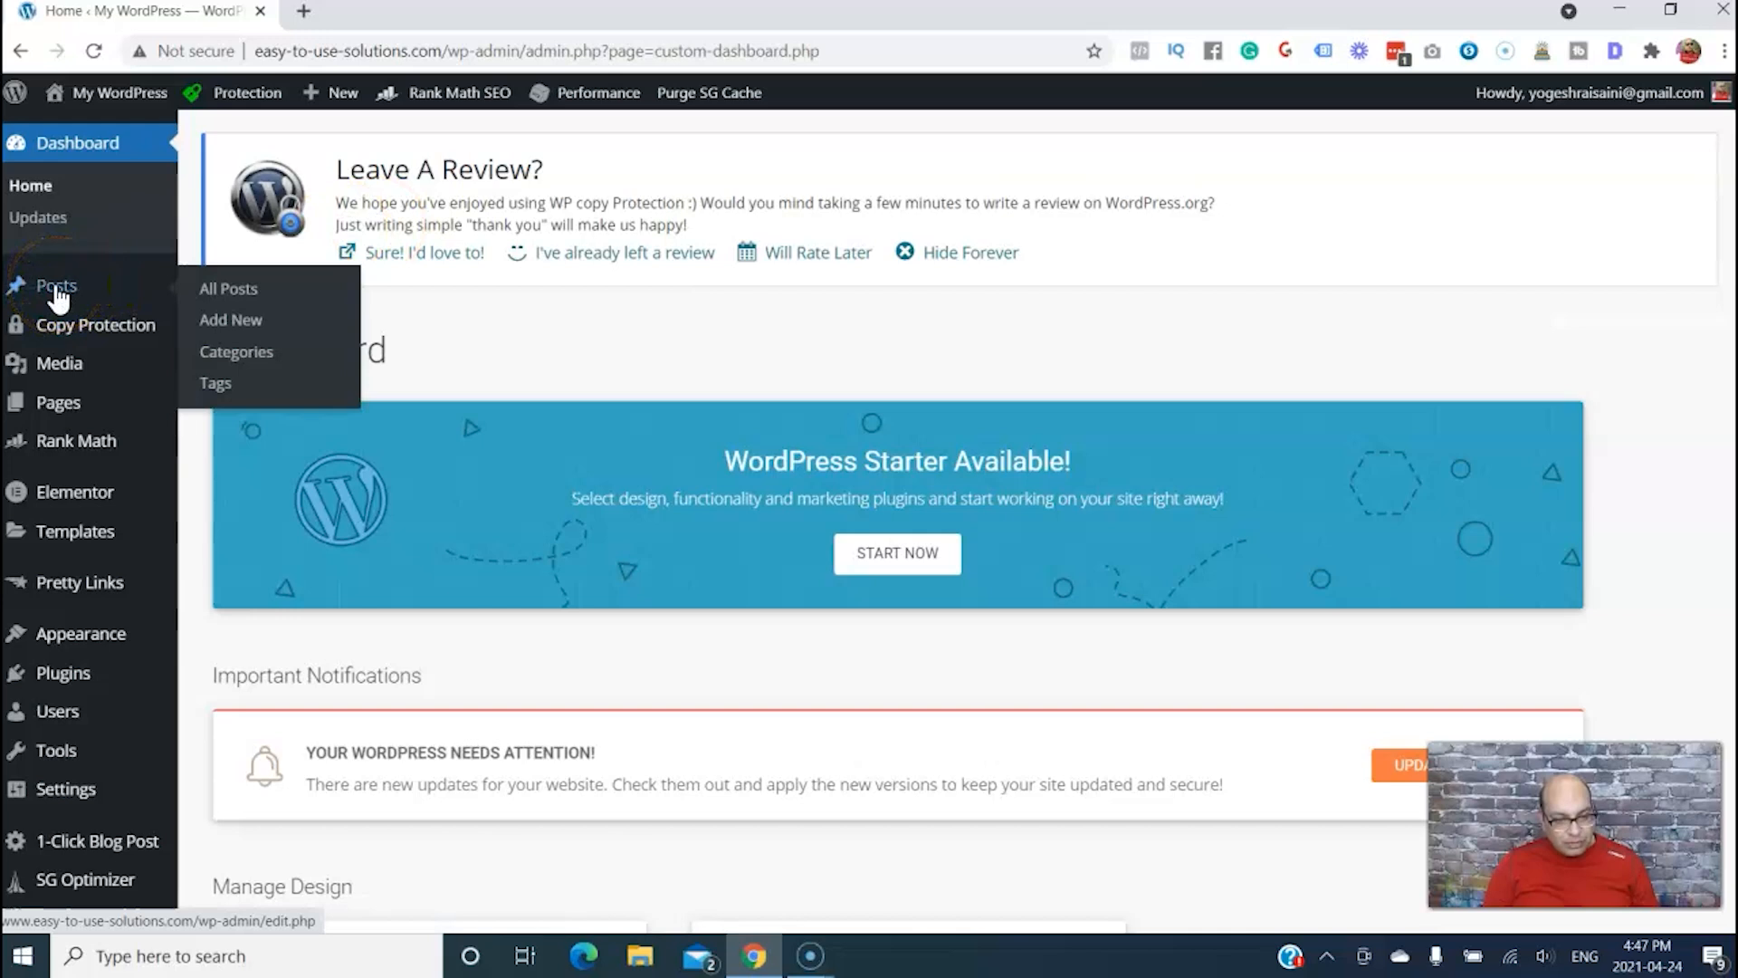
left_click(55, 287)
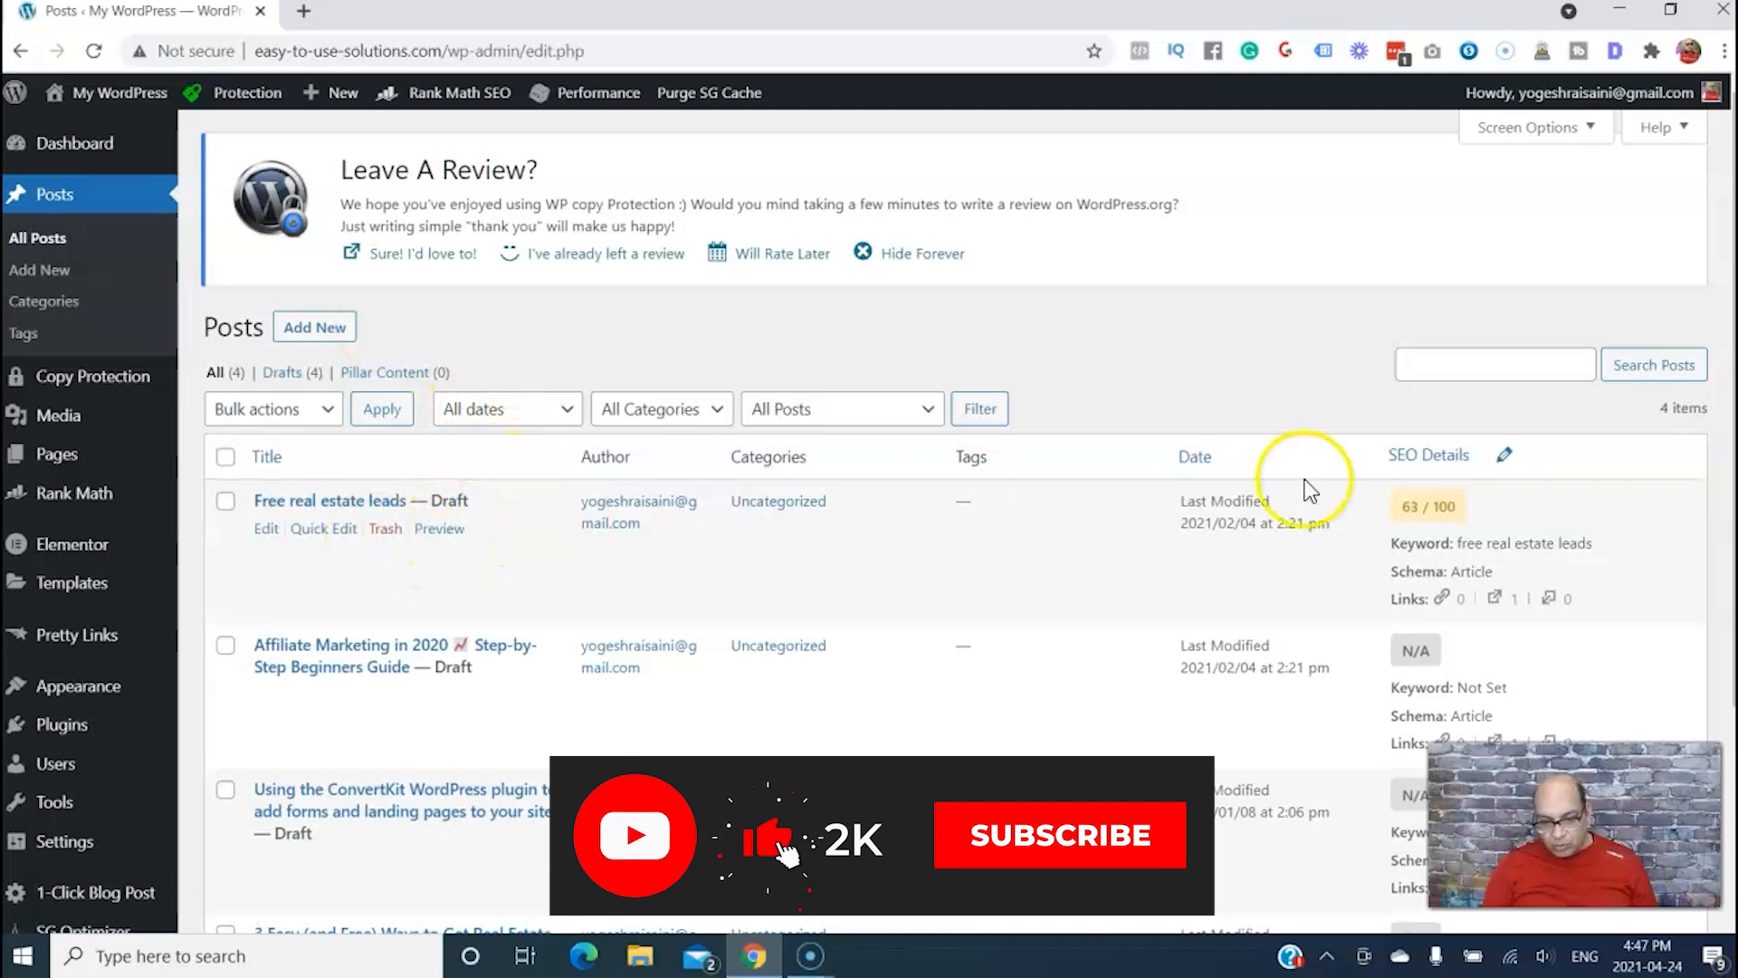
scroll(269, 699, "down", 3)
left_click(267, 692)
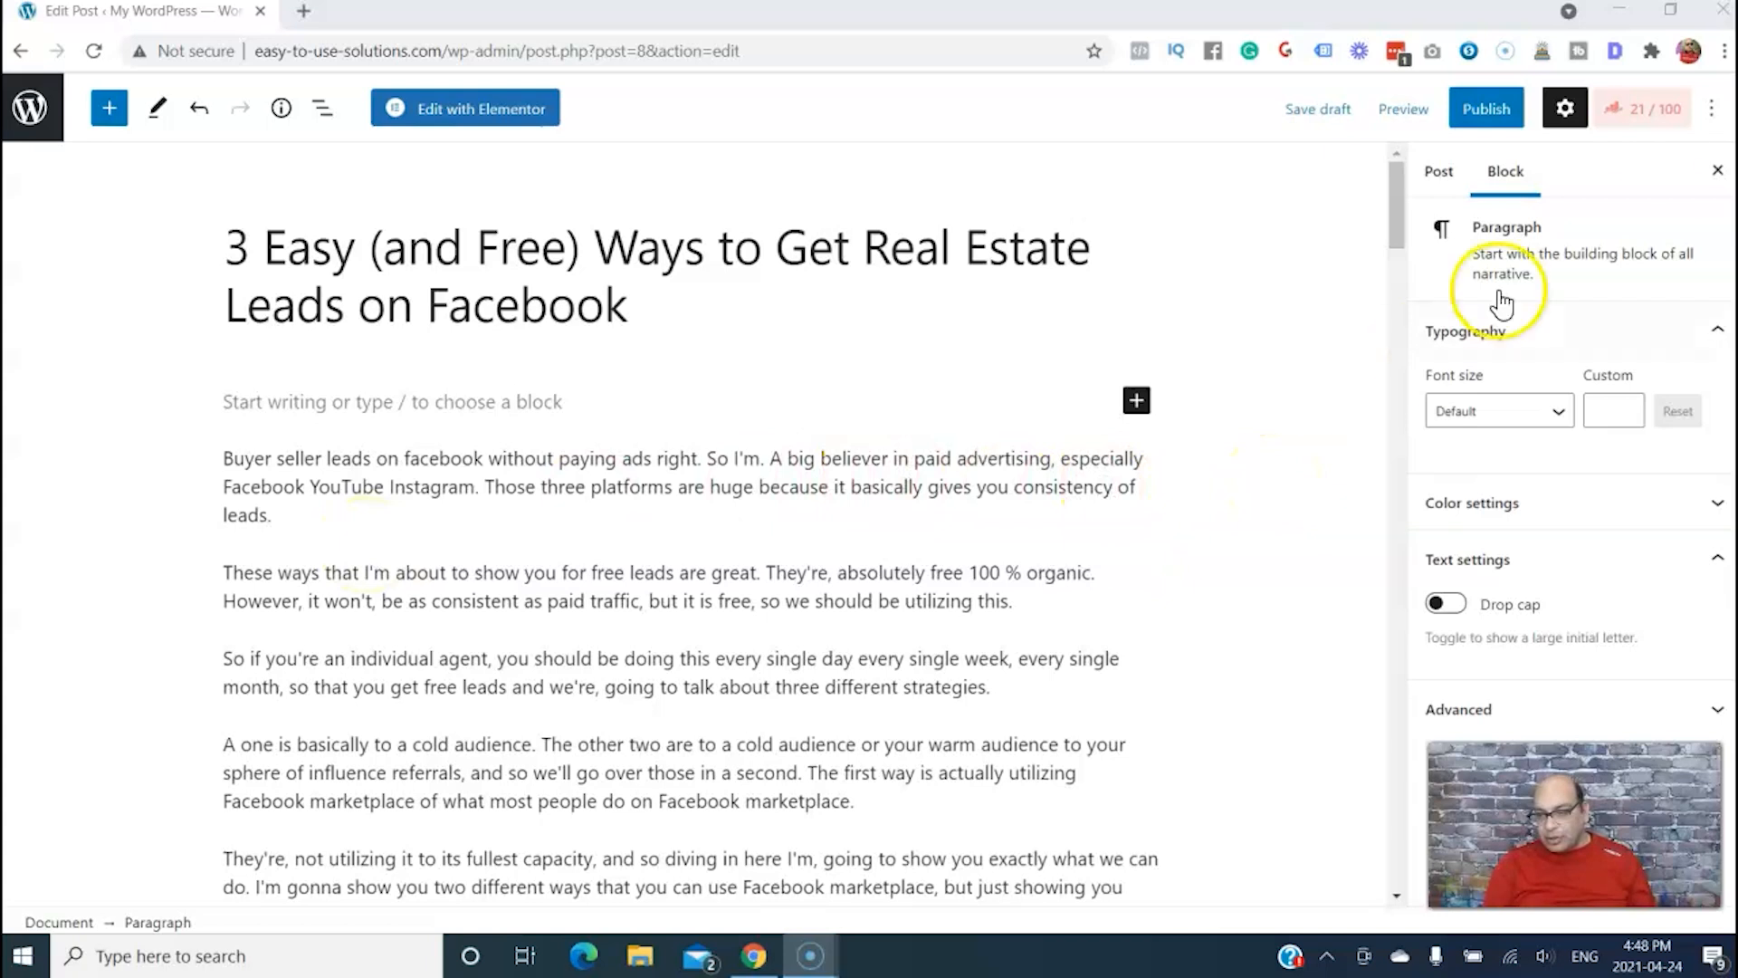
Set the post's Rank Math focus keyword to "real estate leads on facebook"
left_click(1673, 127)
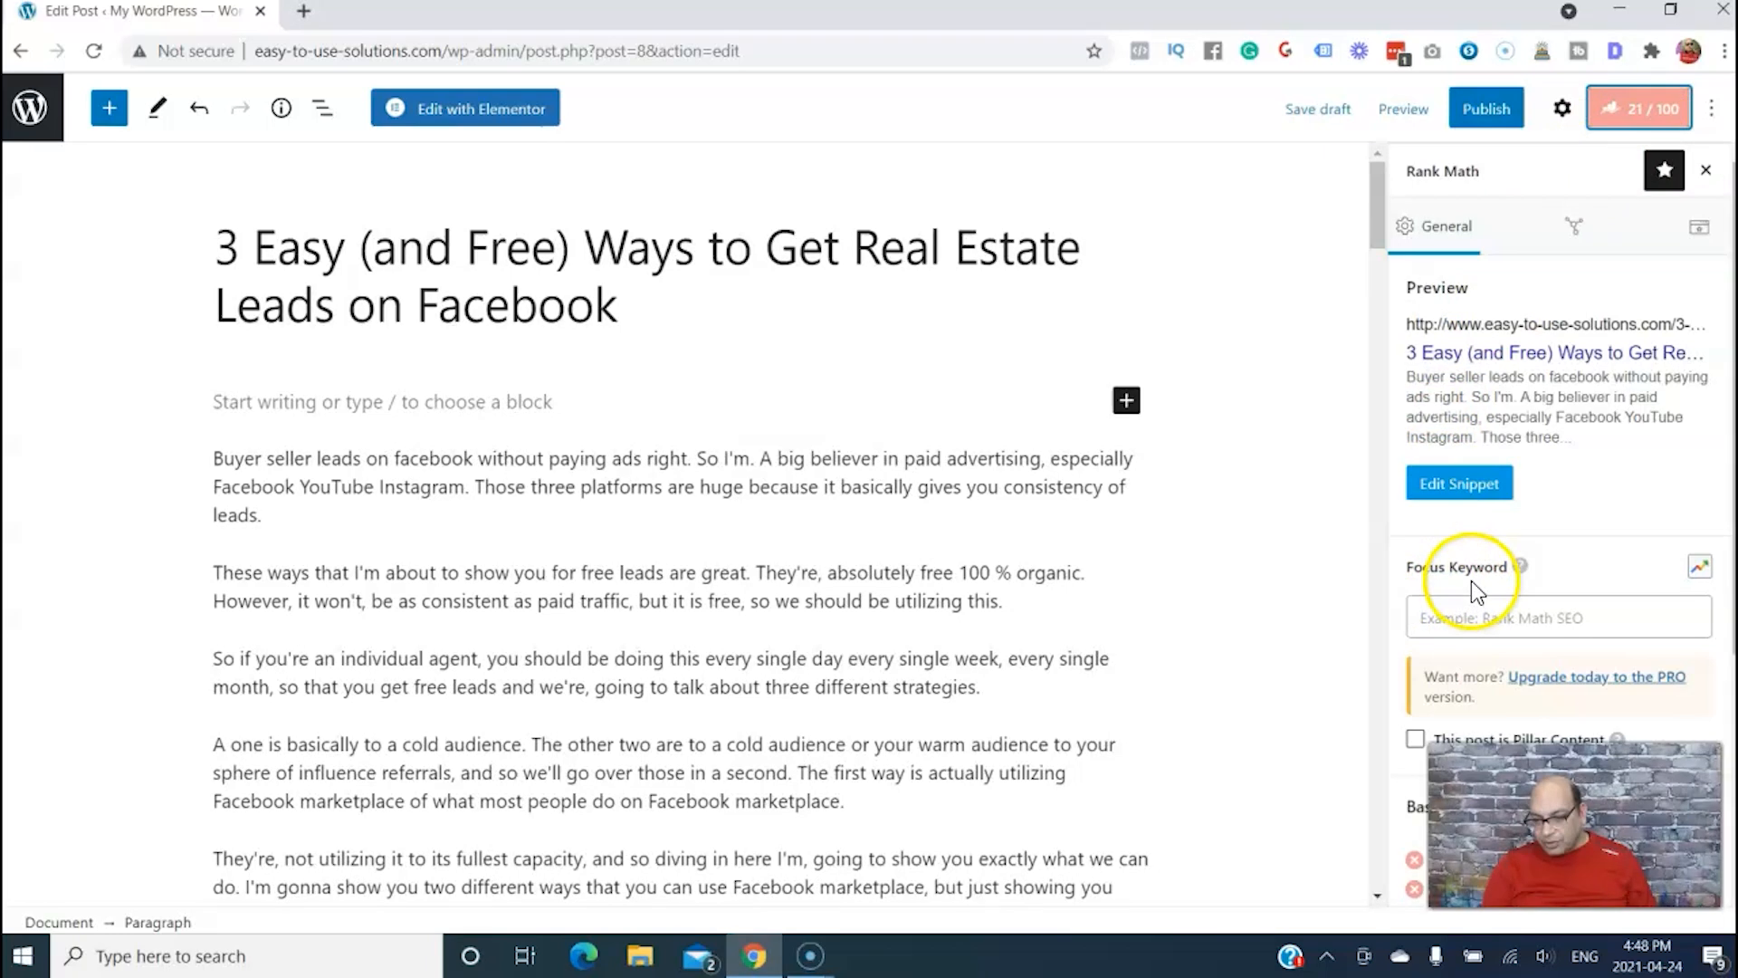
left_click(1442, 617)
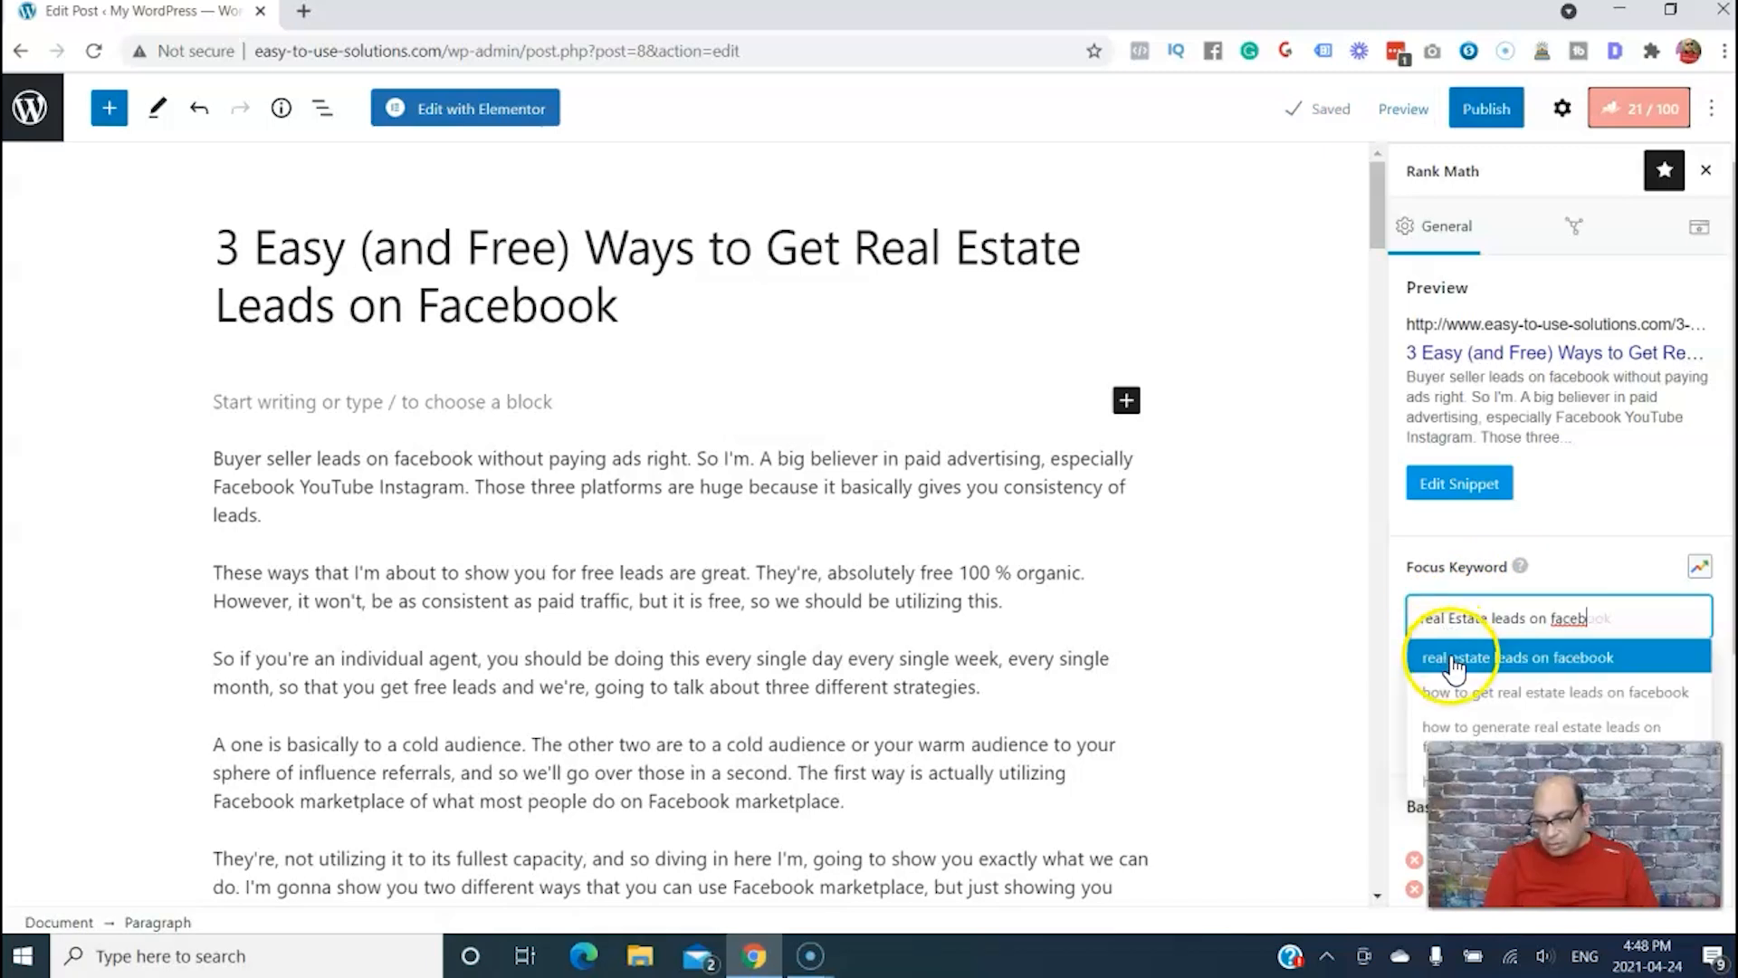
left_click(1451, 659)
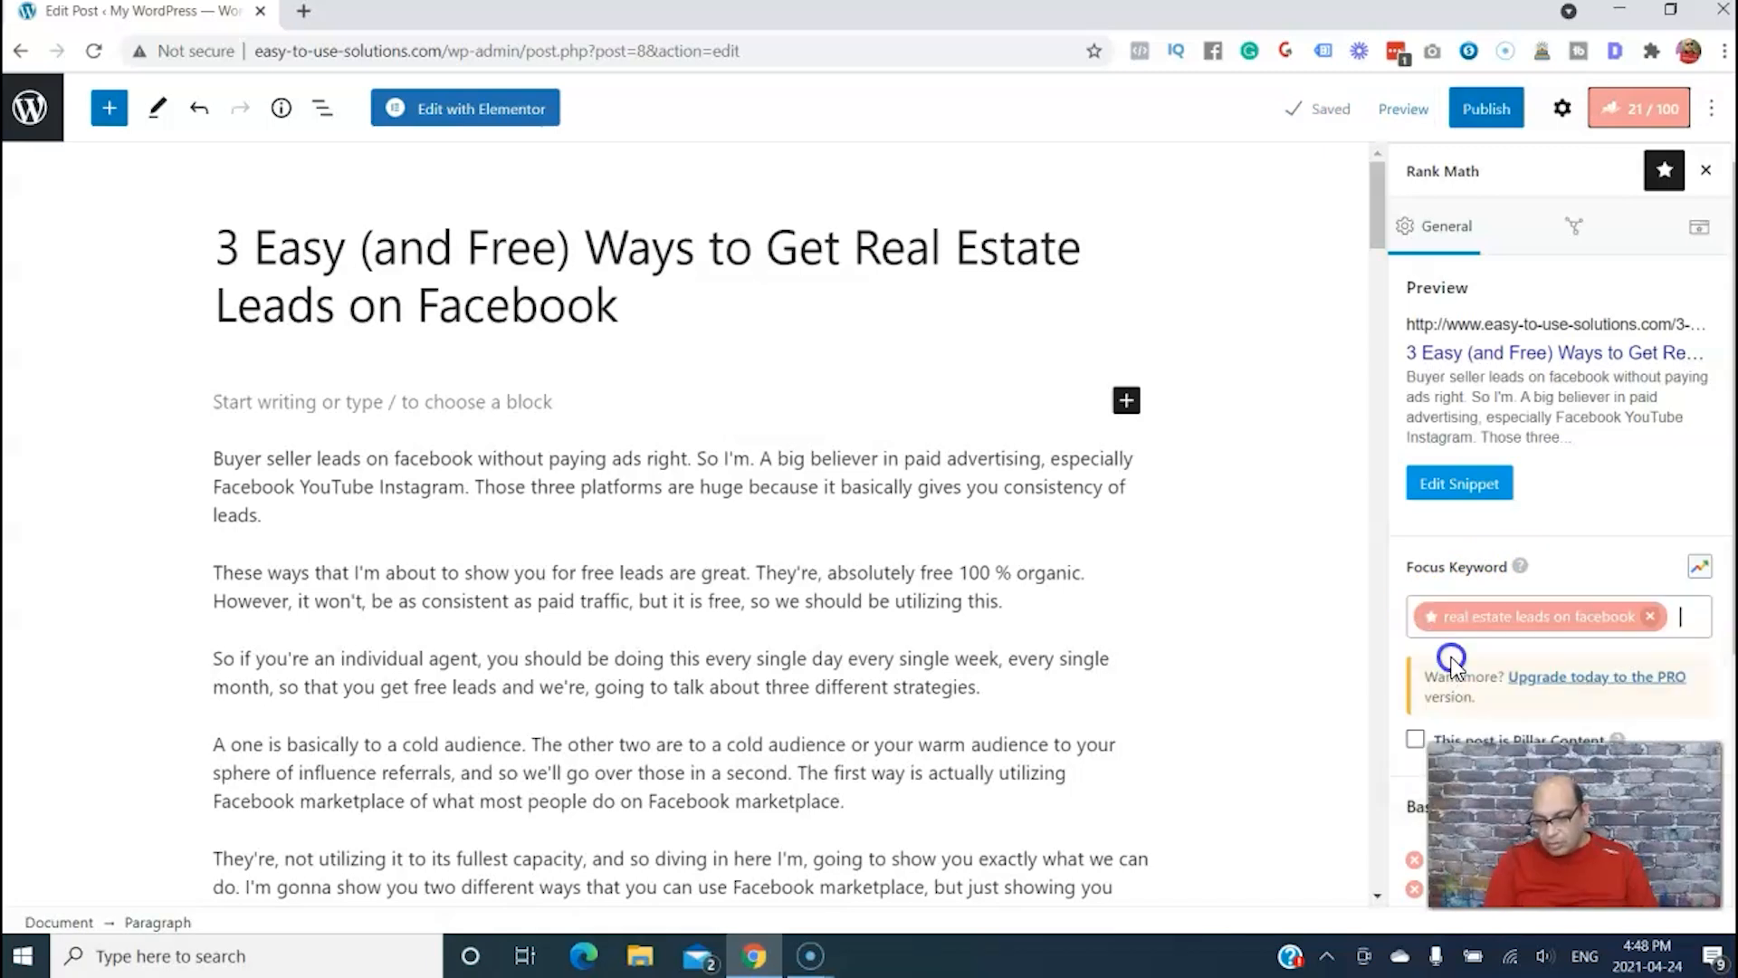
left_click(1234, 586)
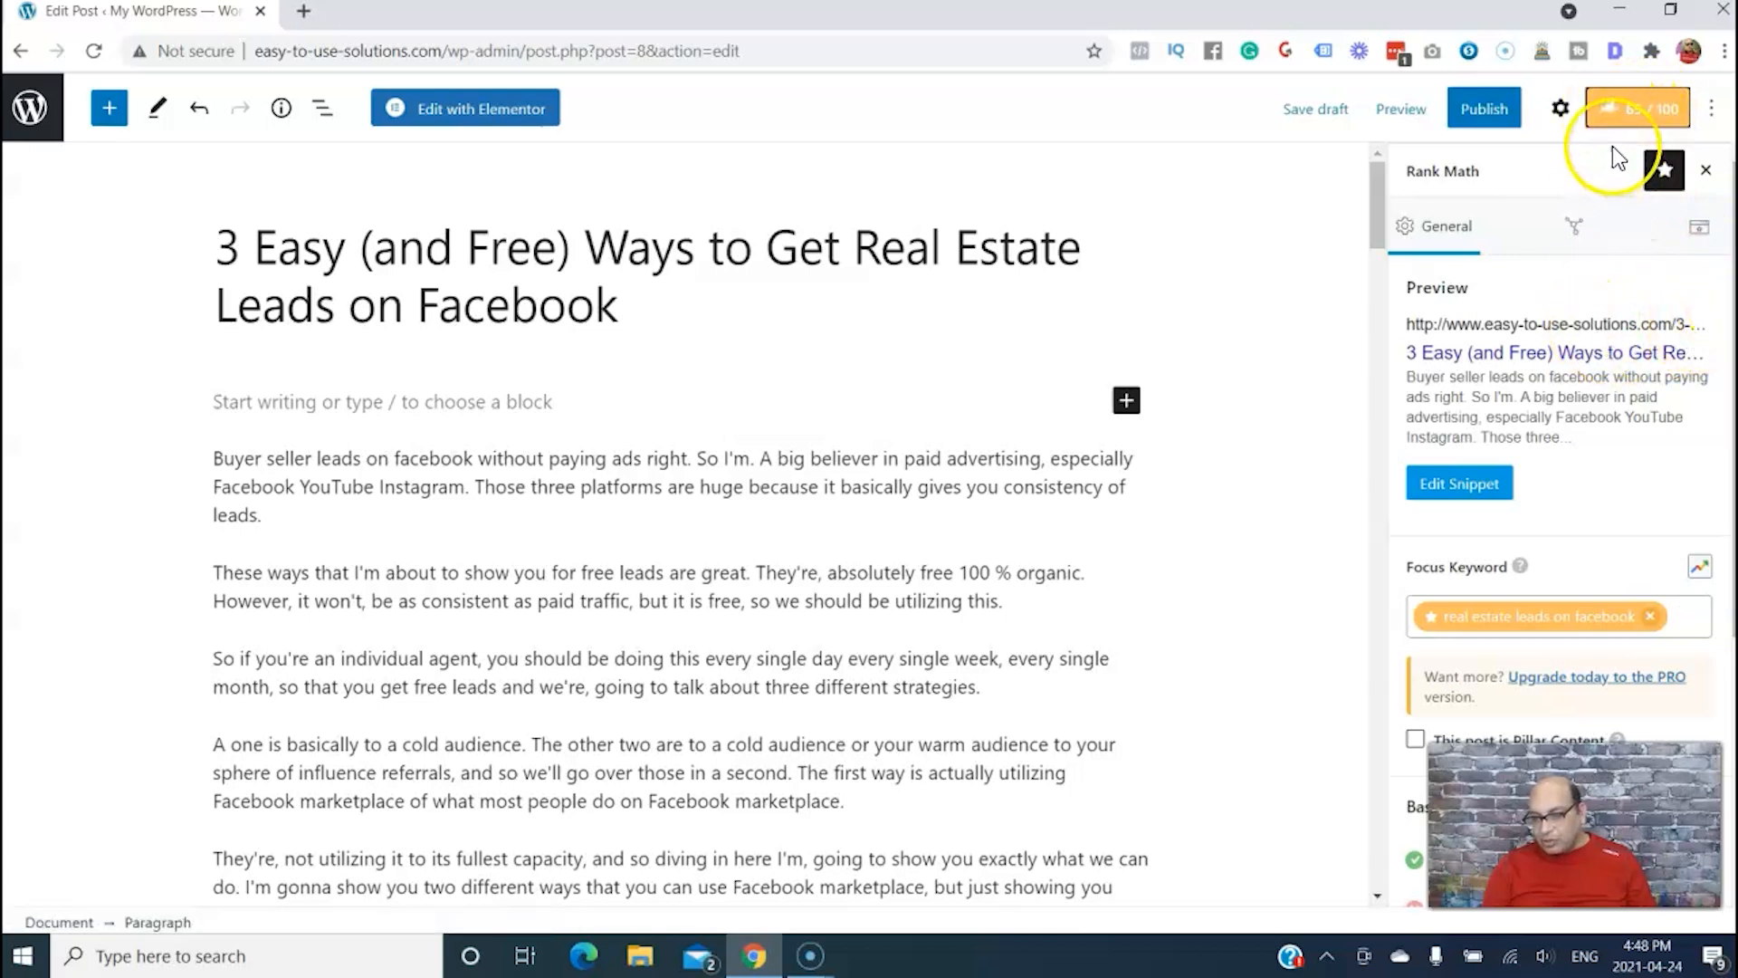
Set the snippet's meta description to "In this article, i'll look at how to get real estate leads on facebook"
left_click_drag(1732, 223, 1729, 503)
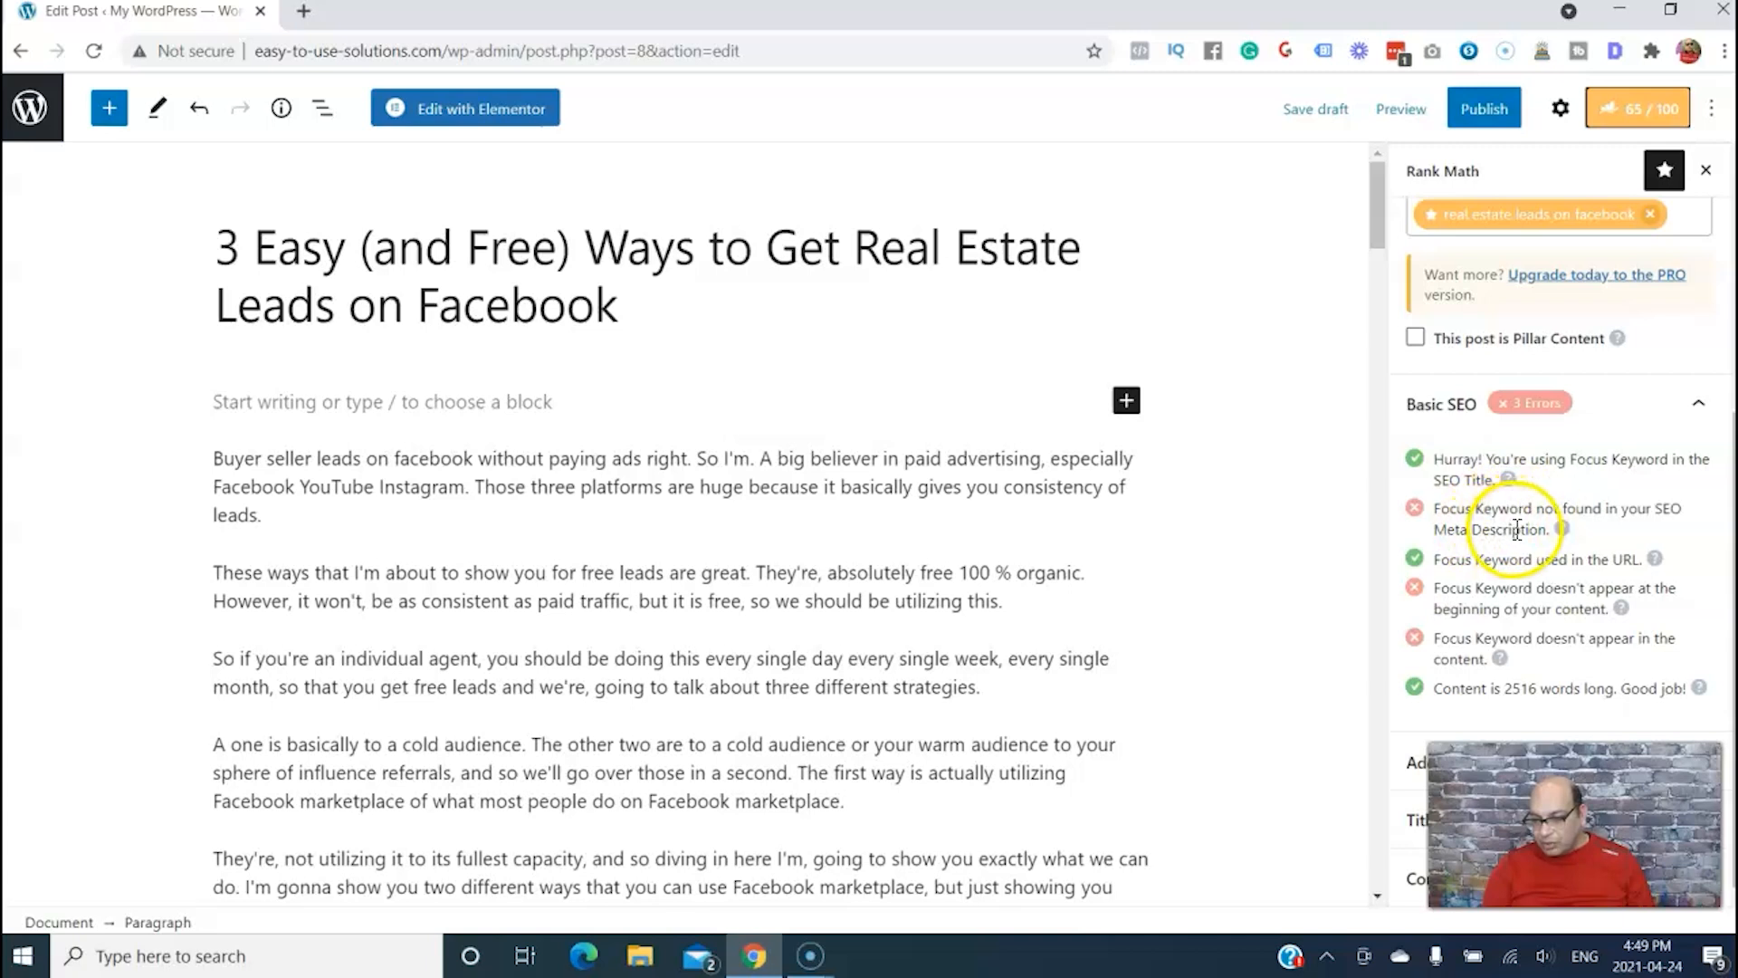
scroll(1502, 299, "up", 4)
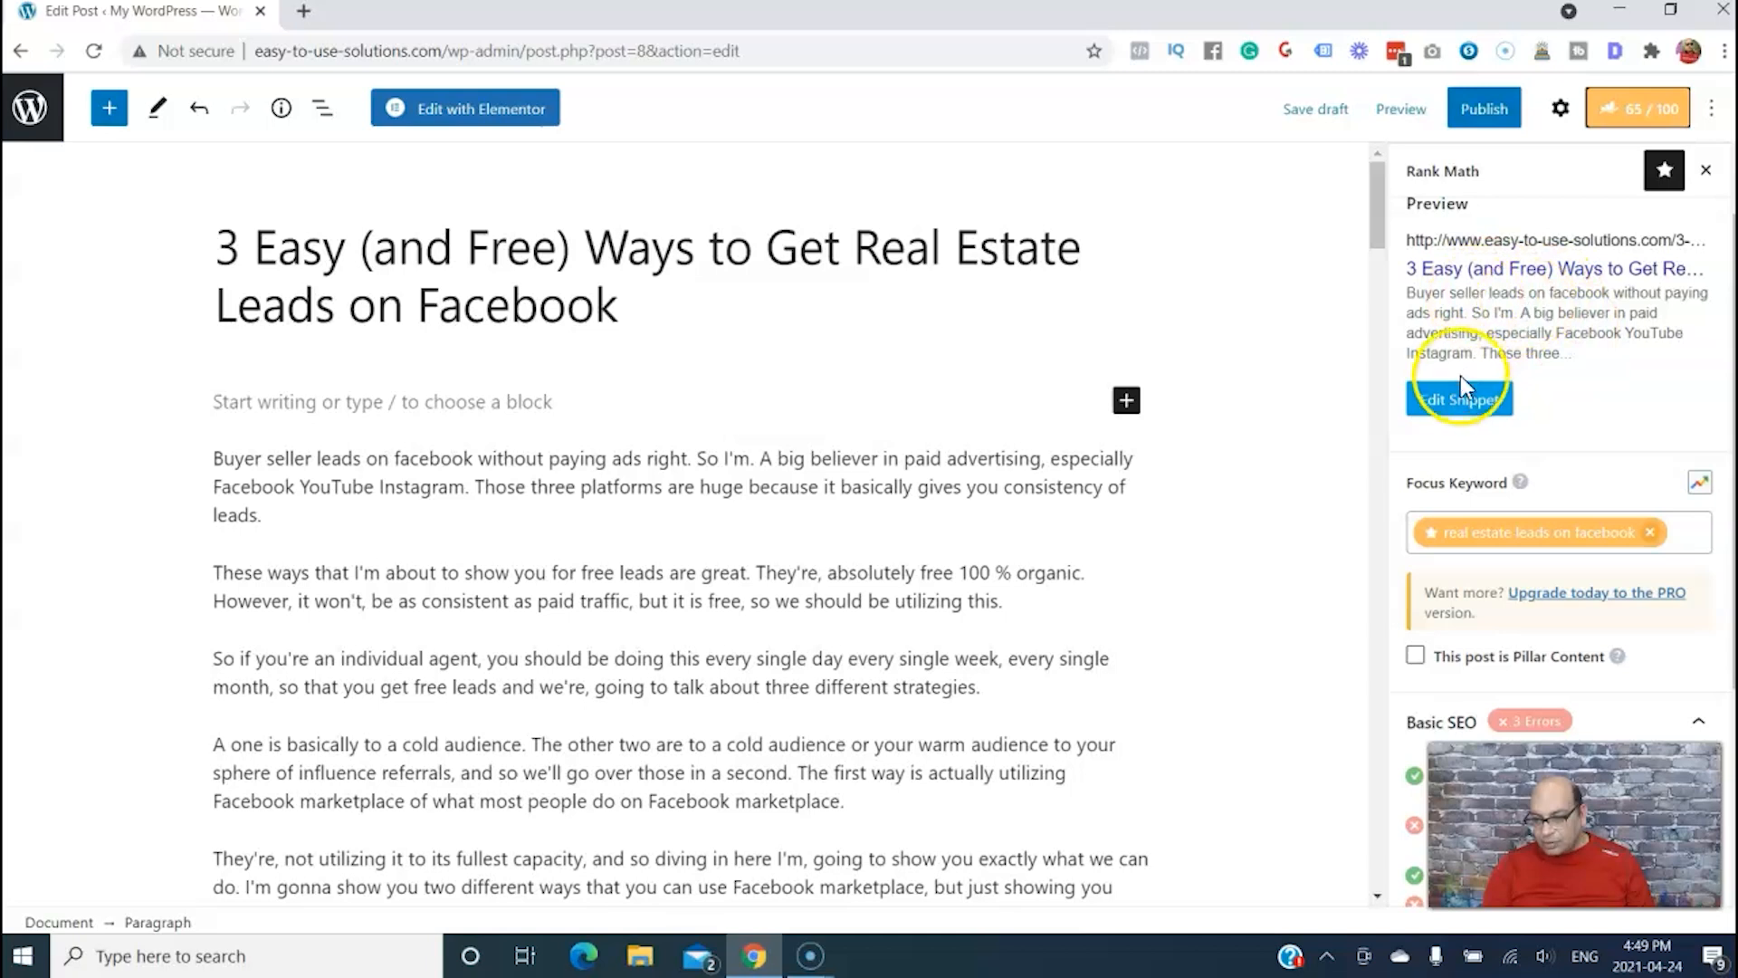
left_click(1452, 408)
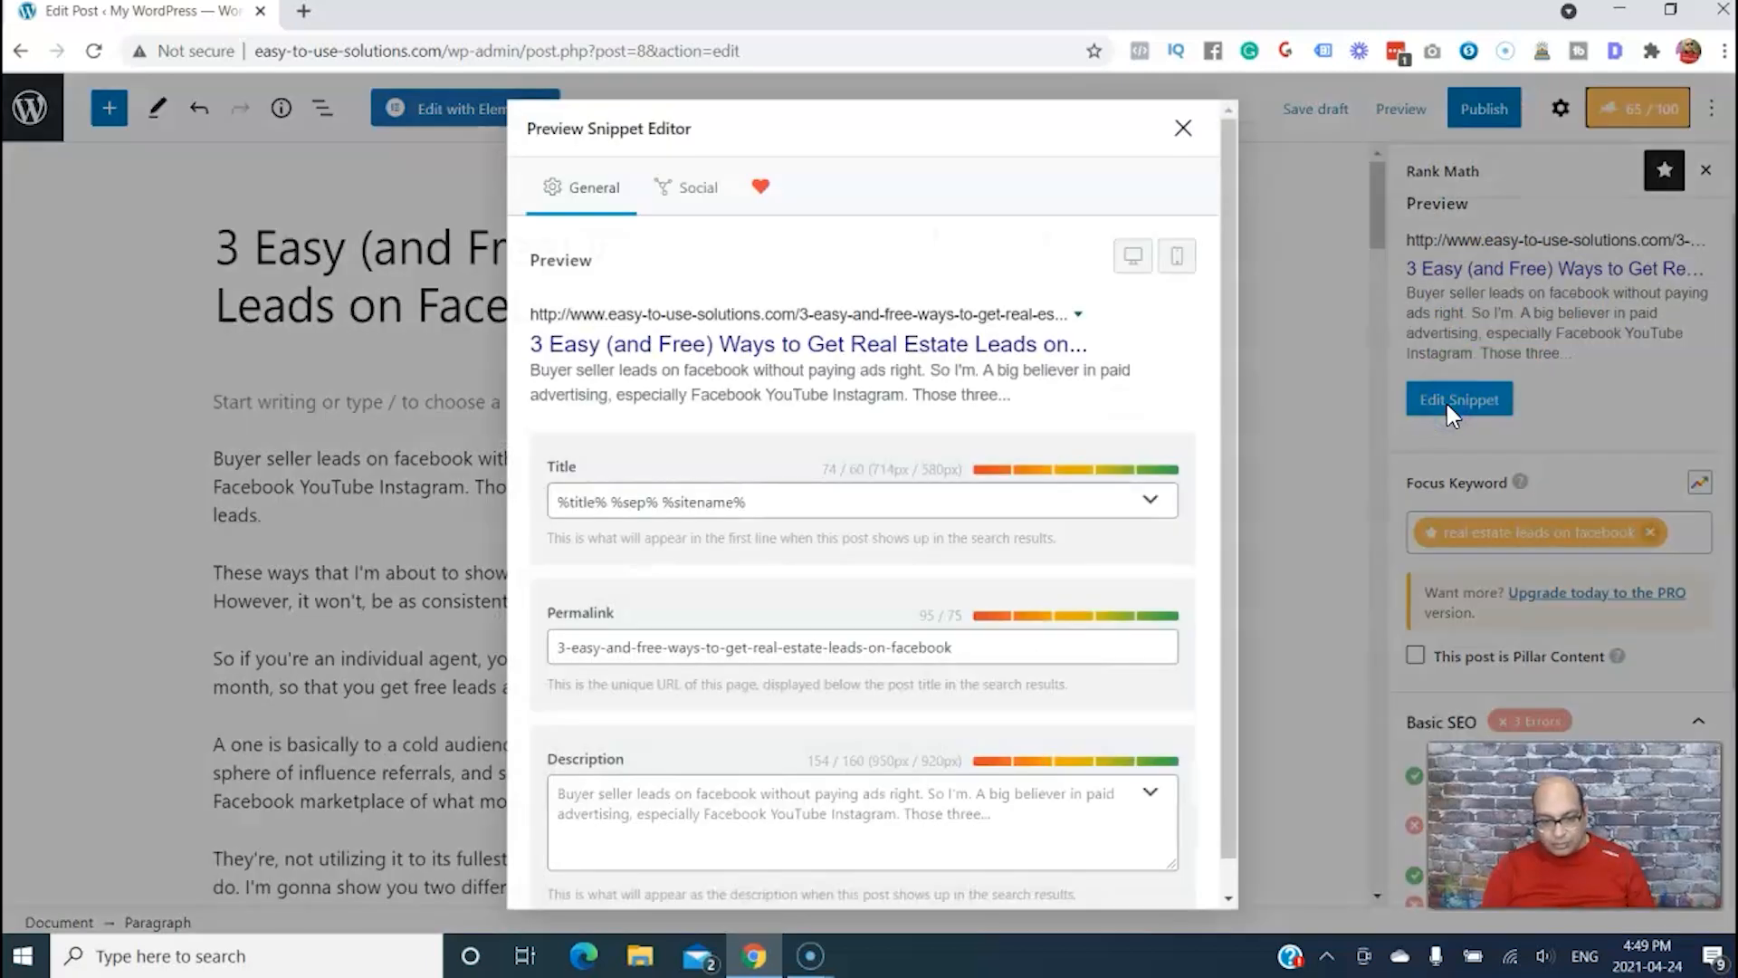
left_click(560, 799)
type("In this article, i'll look at how to get real estate leads on facebook")
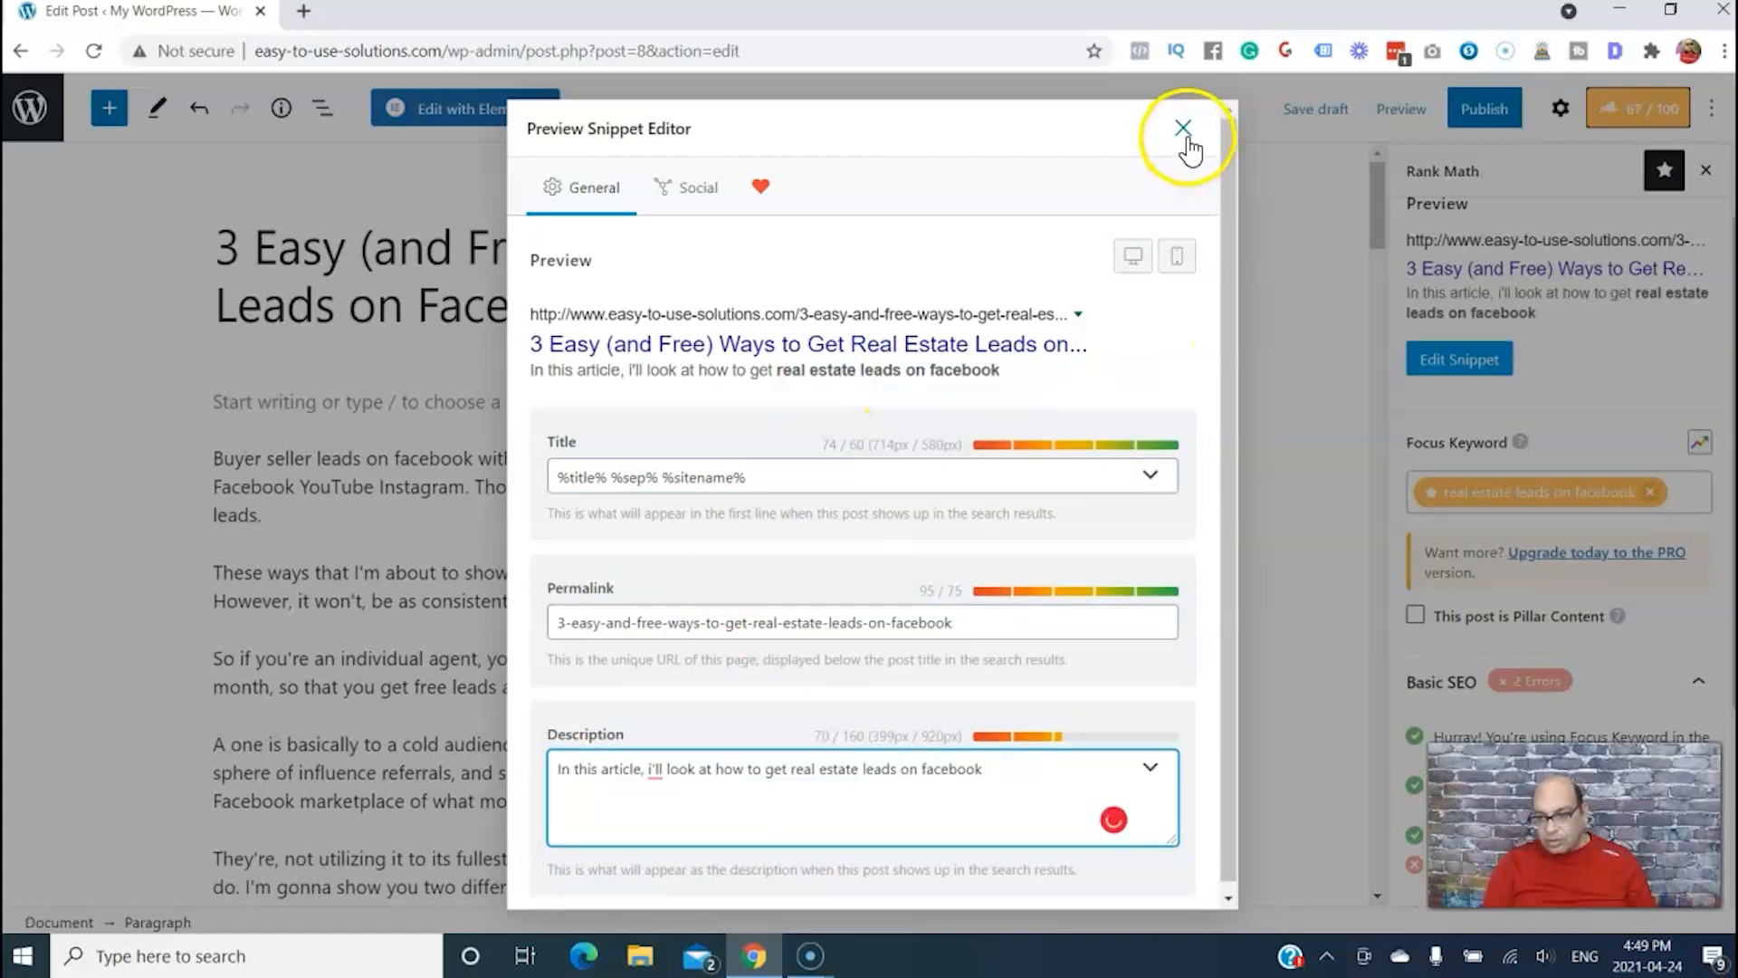
left_click(1183, 131)
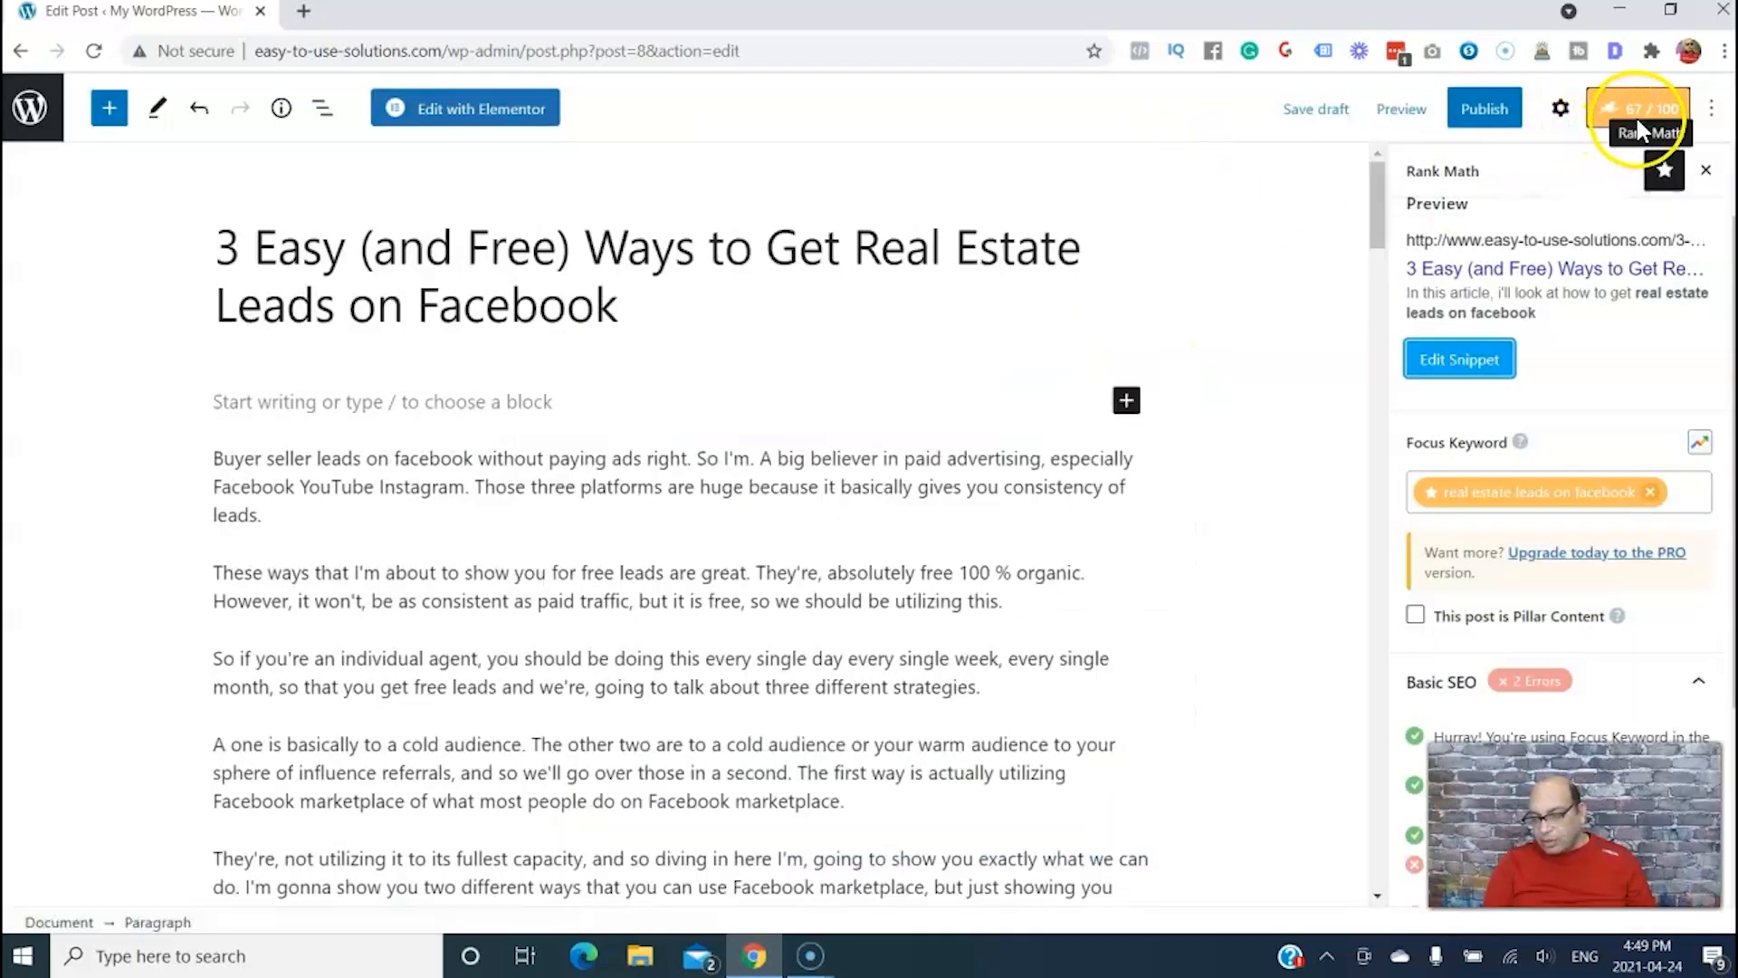
Start the first paragraph with "How to get real estate leads on facebook? Check out this article", and switch from the Basic SEO to the Additional checks
scroll(1664, 384, "down", 3)
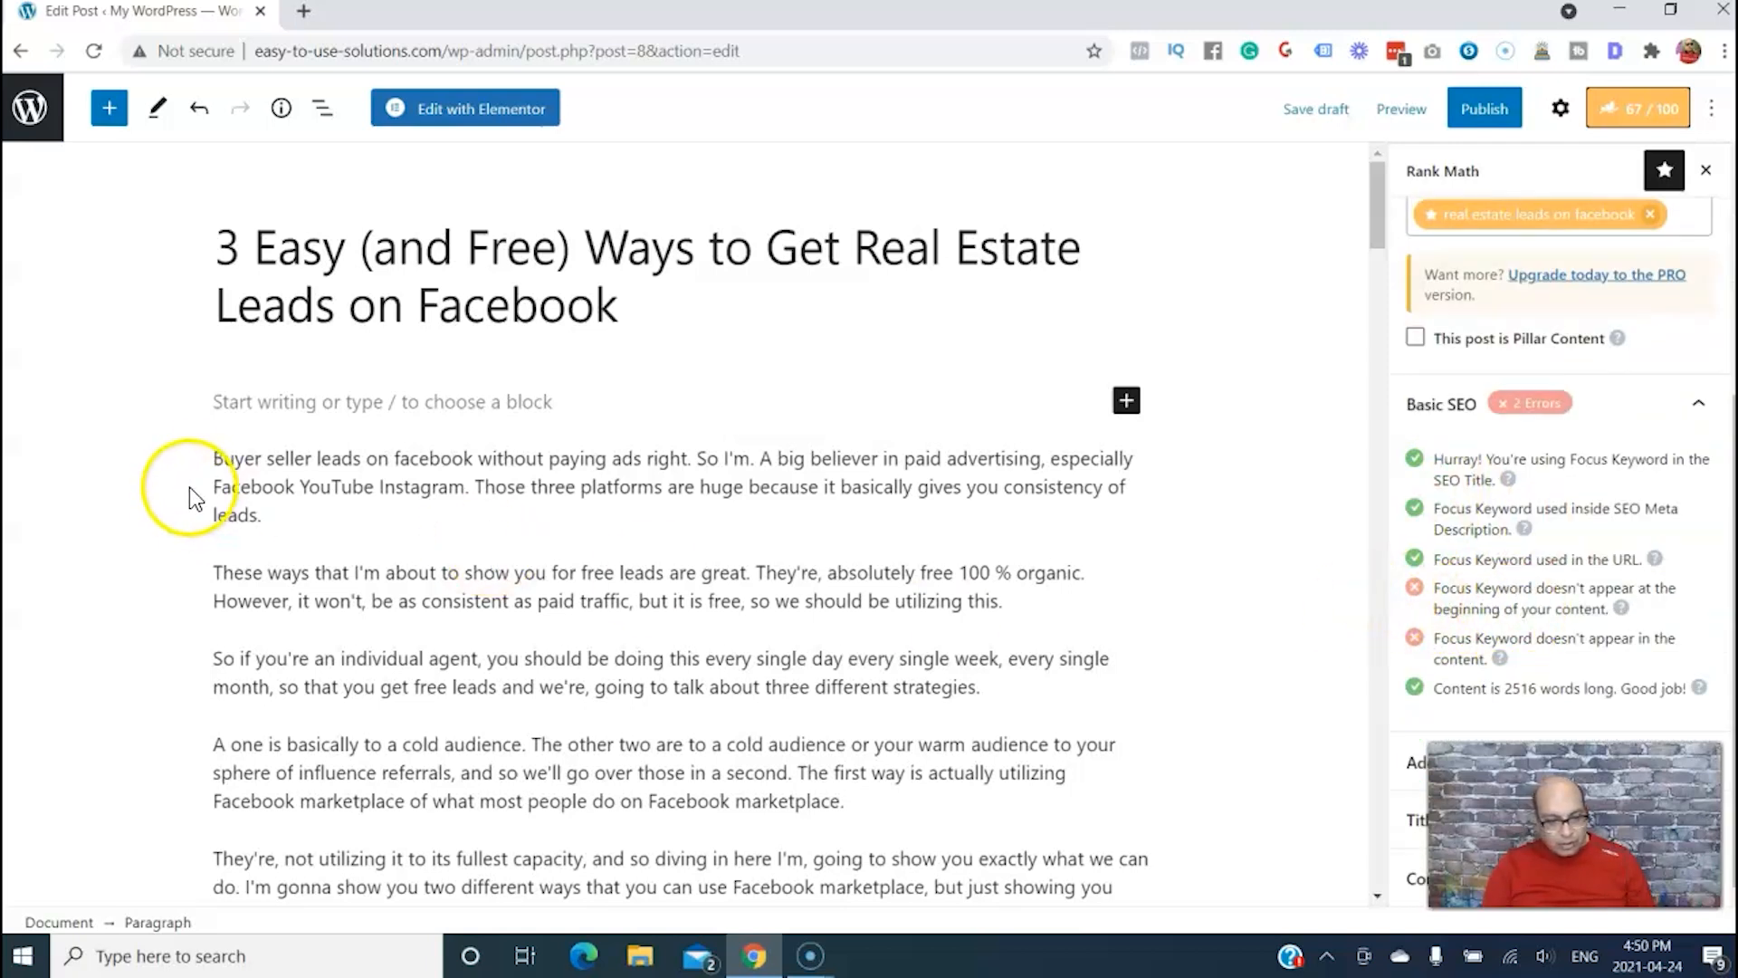
type("How to get real estate leads on facebook? Check out this article")
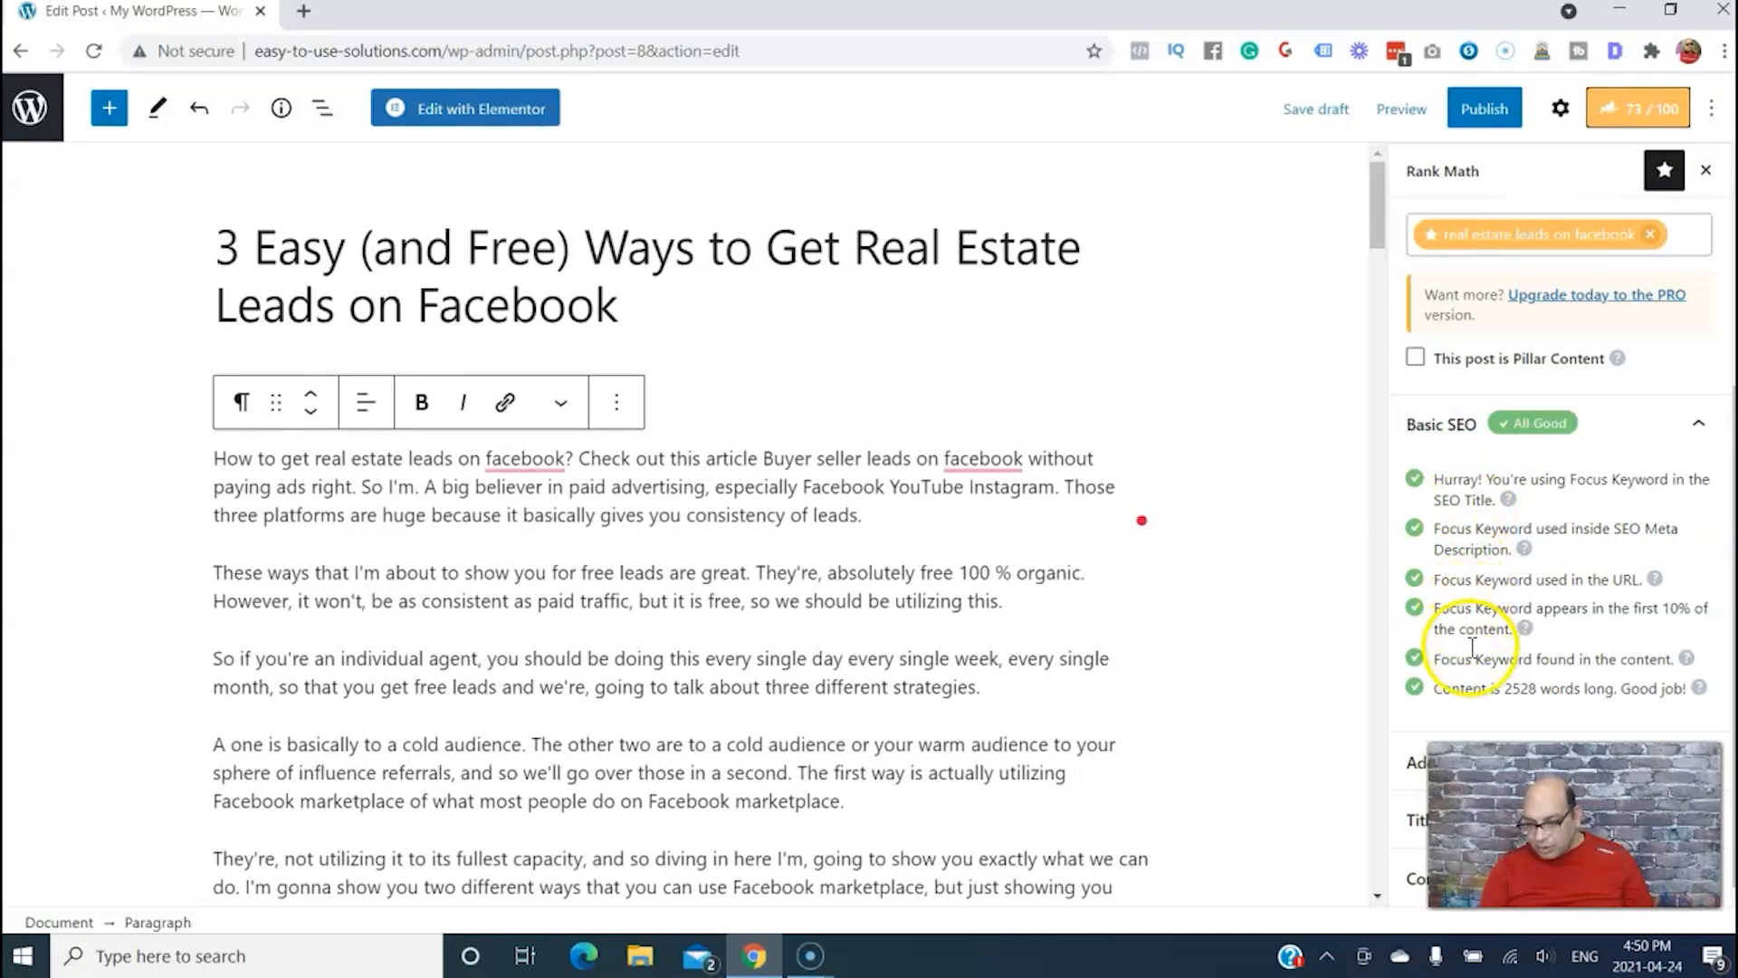
left_click(1698, 424)
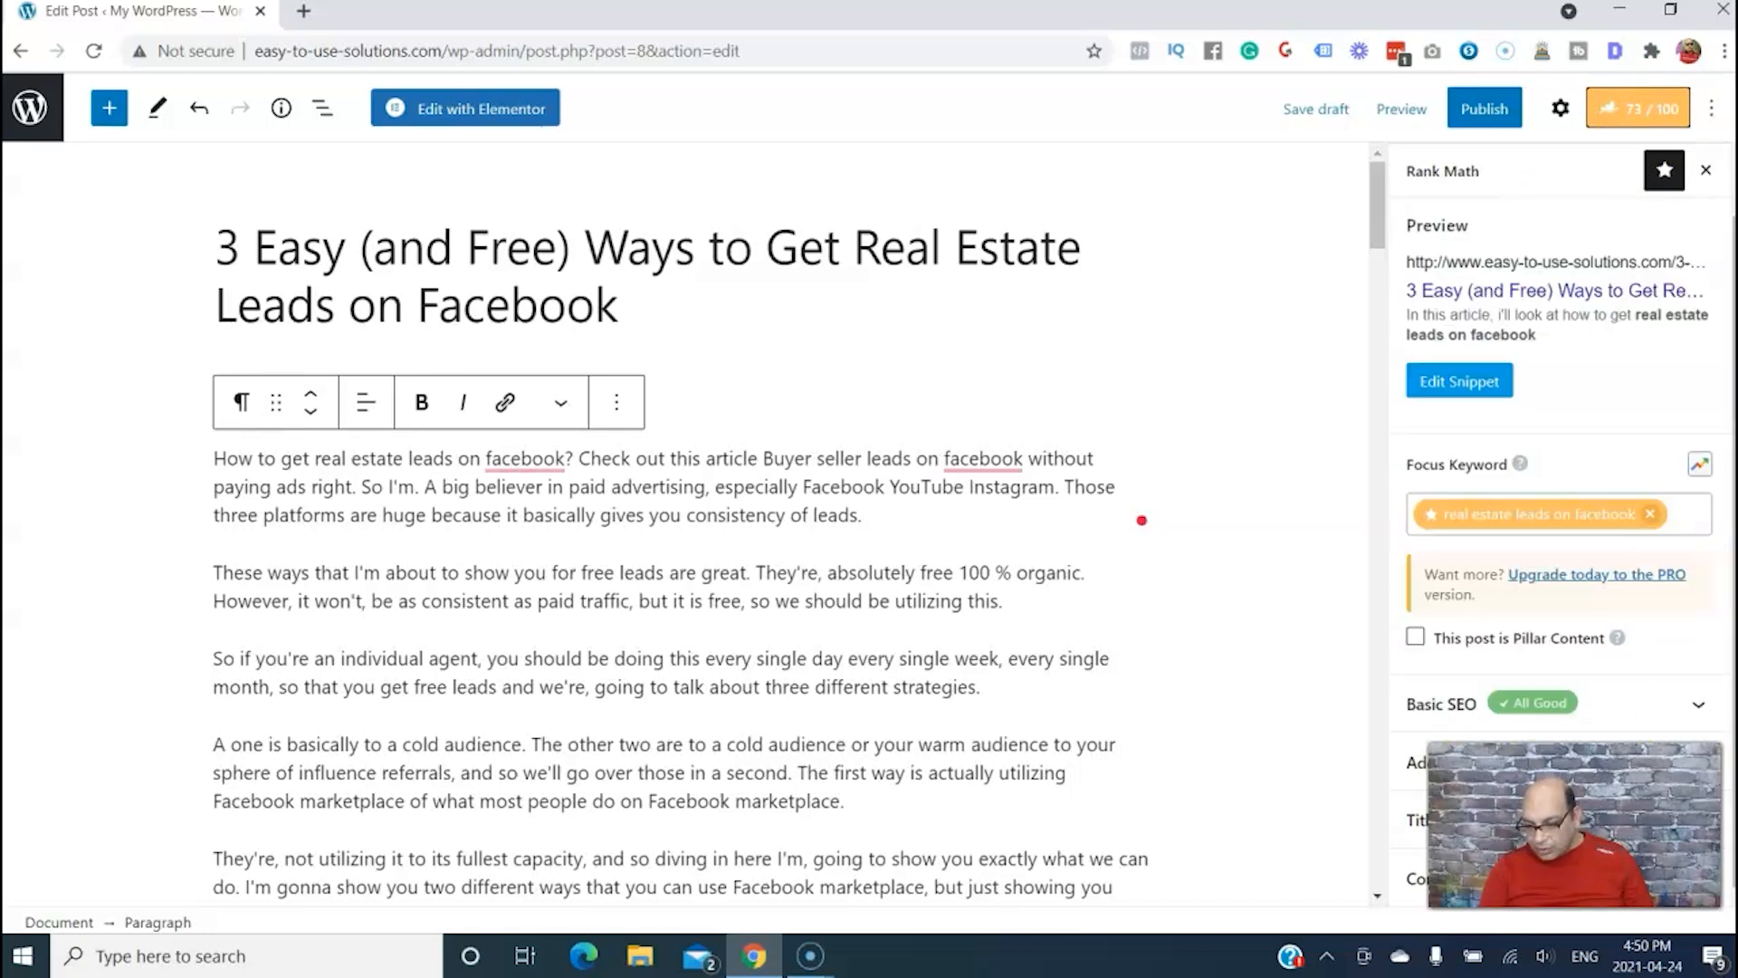
scroll(1142, 520, "down", 10)
left_click(1668, 771)
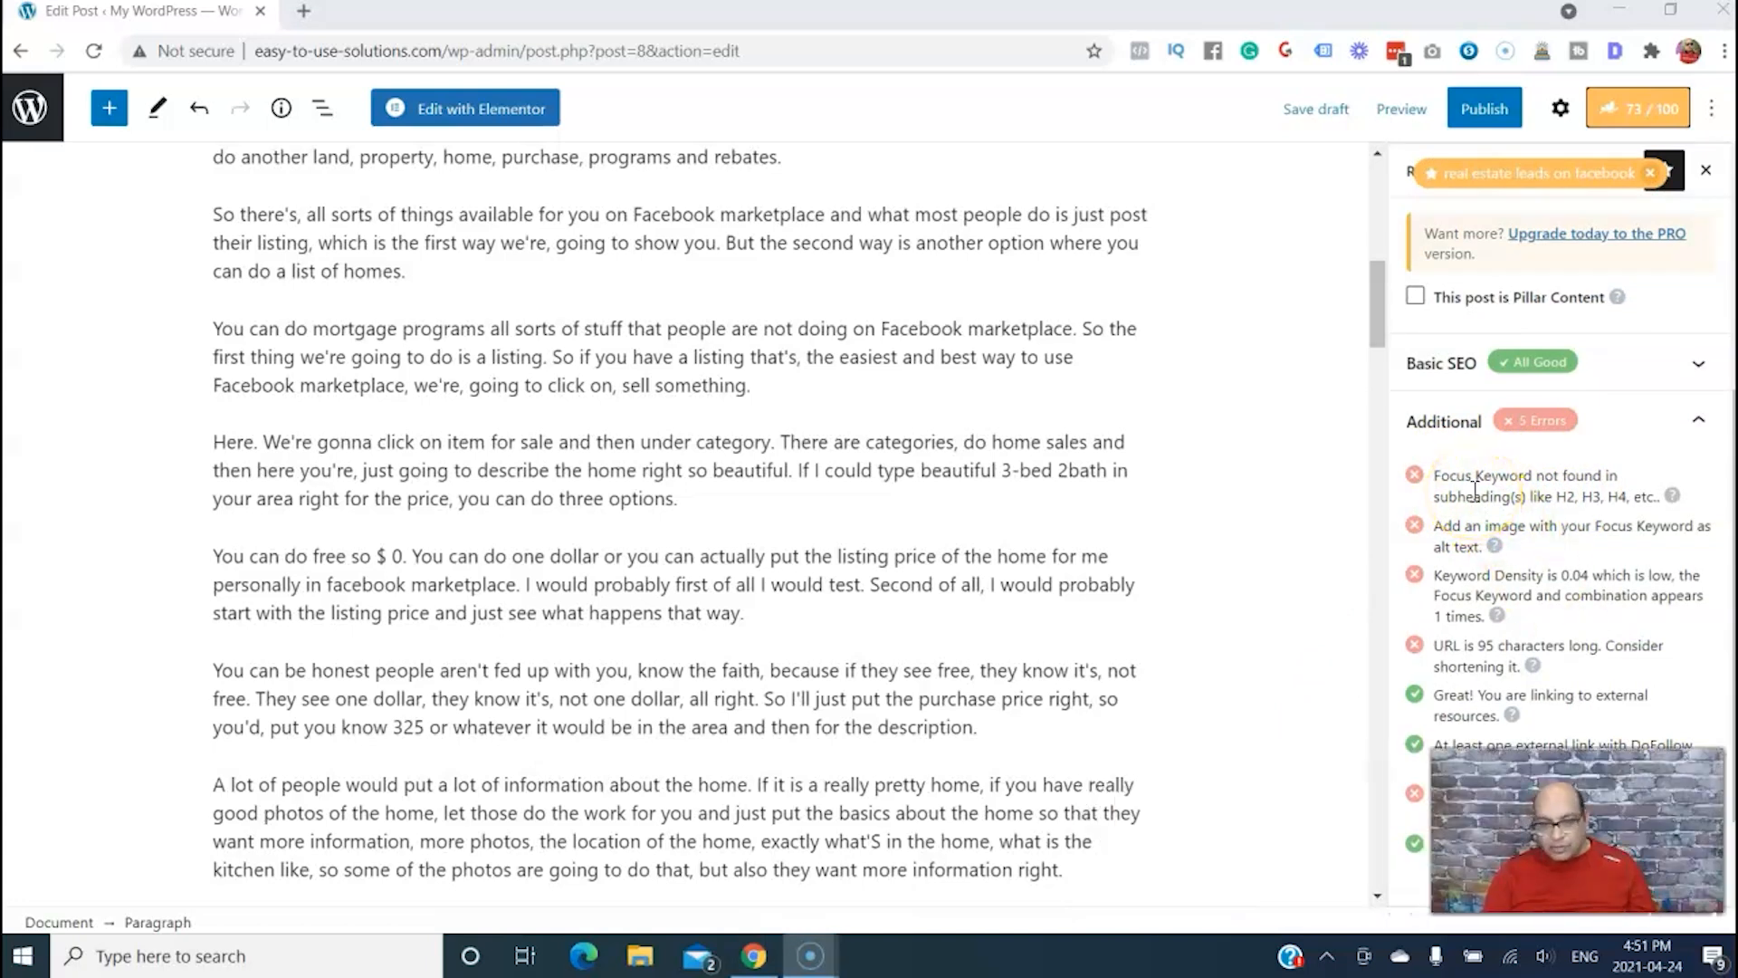
Insert the H2 heading "Free Real Estate Leads on Facebook" above the paragraph beginning "They're, not utilizing it to its fullest capacity"
left_click(1374, 284)
left_click_drag(1374, 285, 1363, 219)
left_click(216, 589)
key("Return")
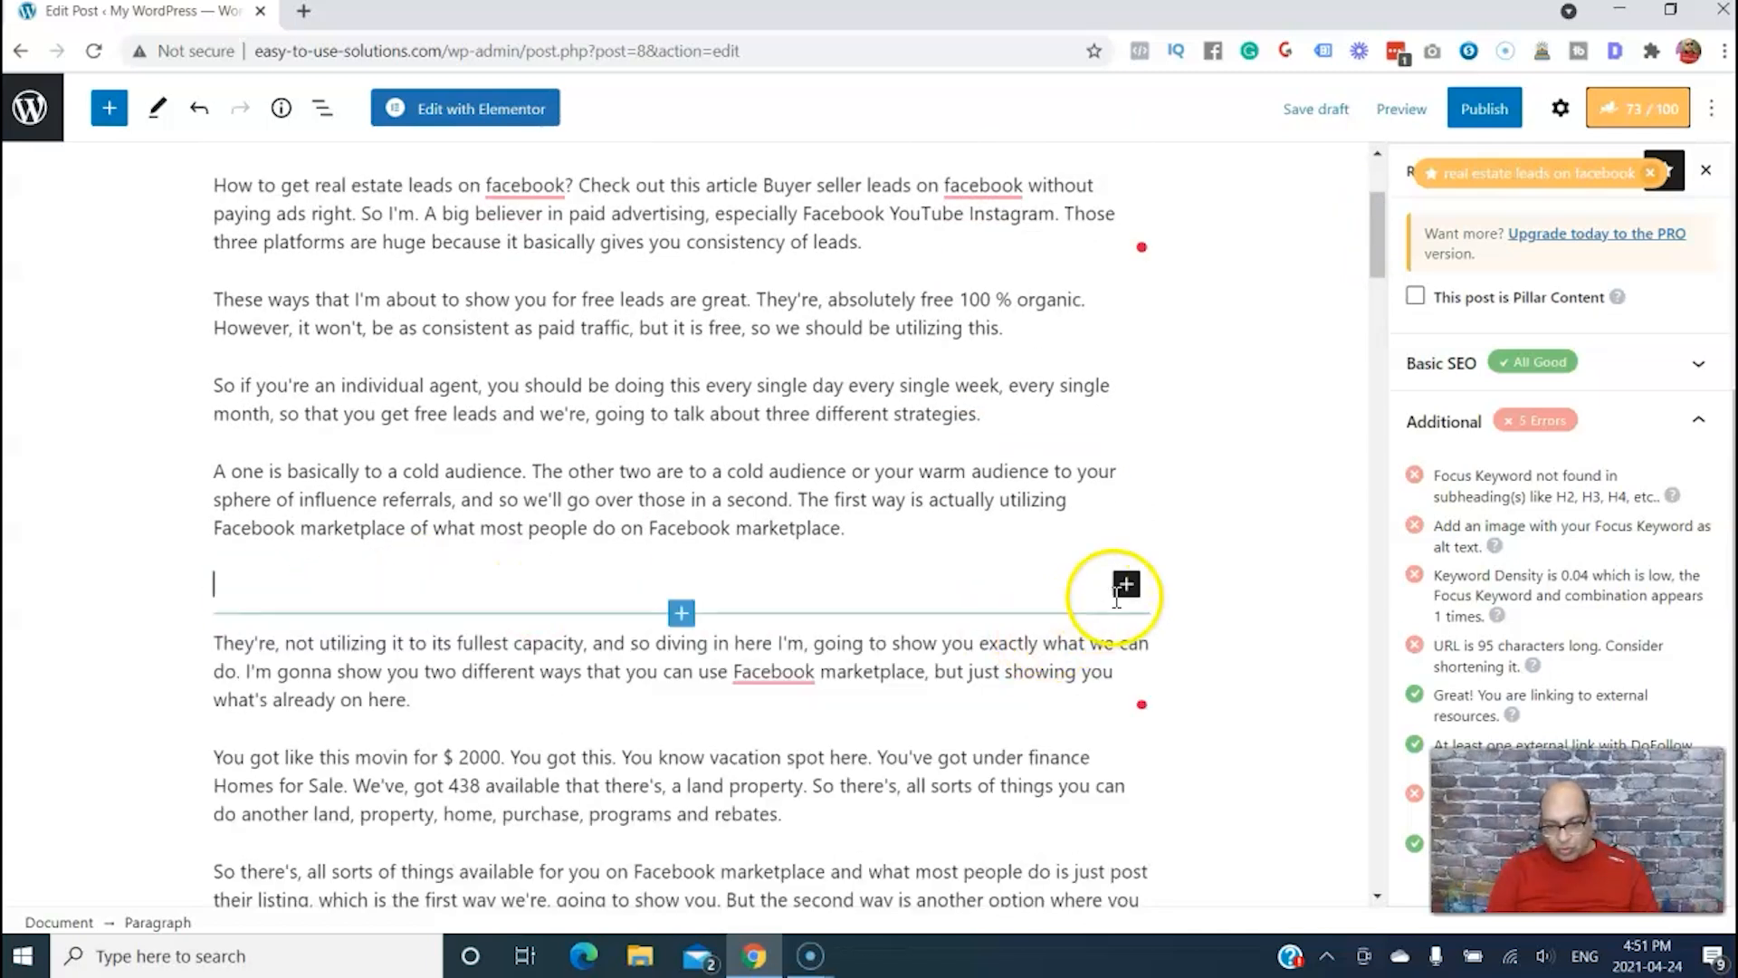
left_click(1126, 588)
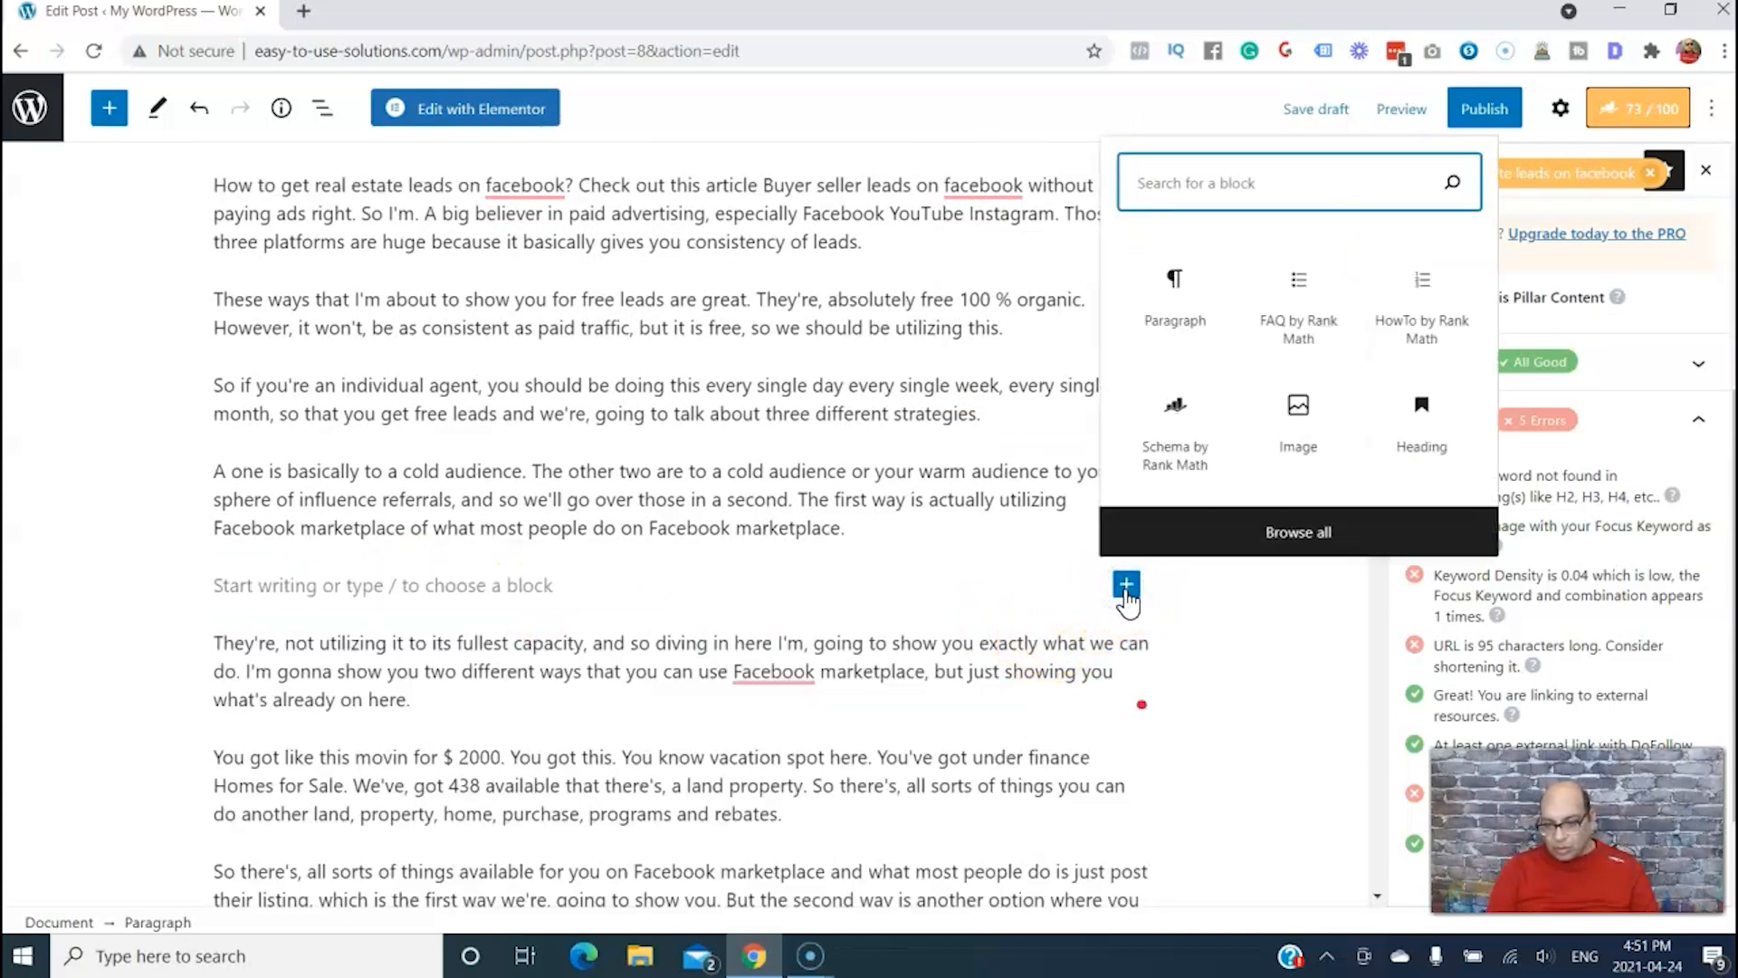
left_click(1421, 421)
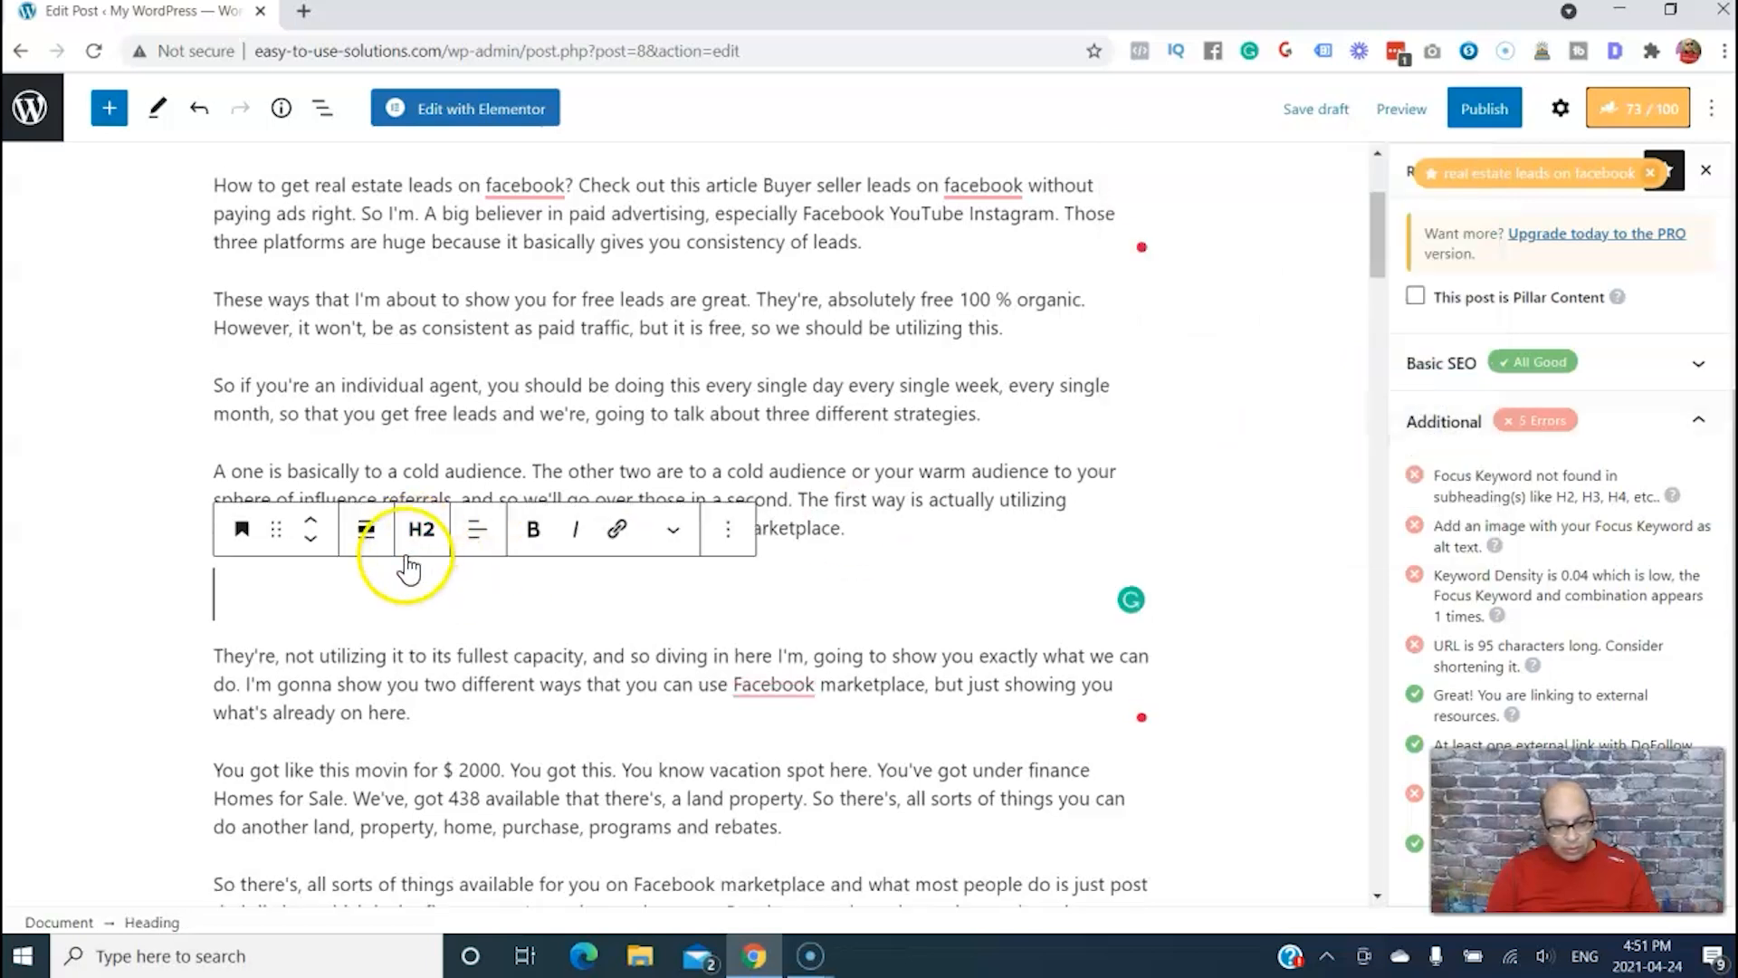
type("Free Real Estate Leads on Facebook")
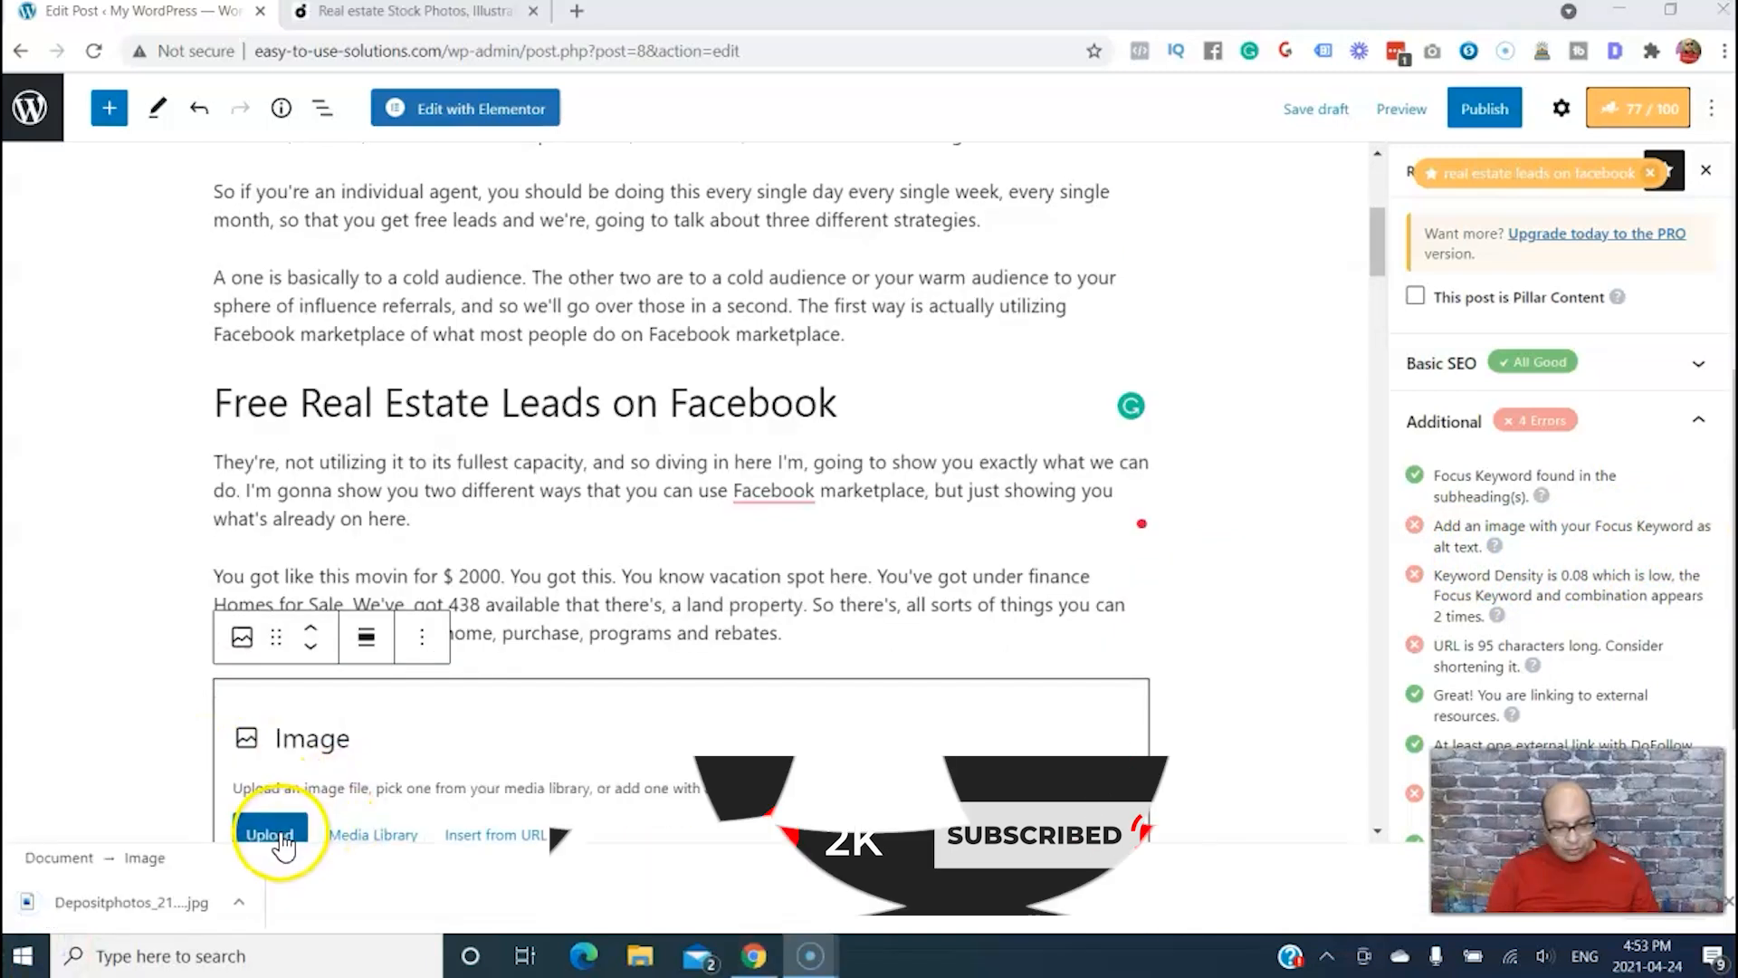
Add the downloaded Depositphotos JPG to the empty image block and align the image to the center
left_click_drag(155, 906, 421, 770)
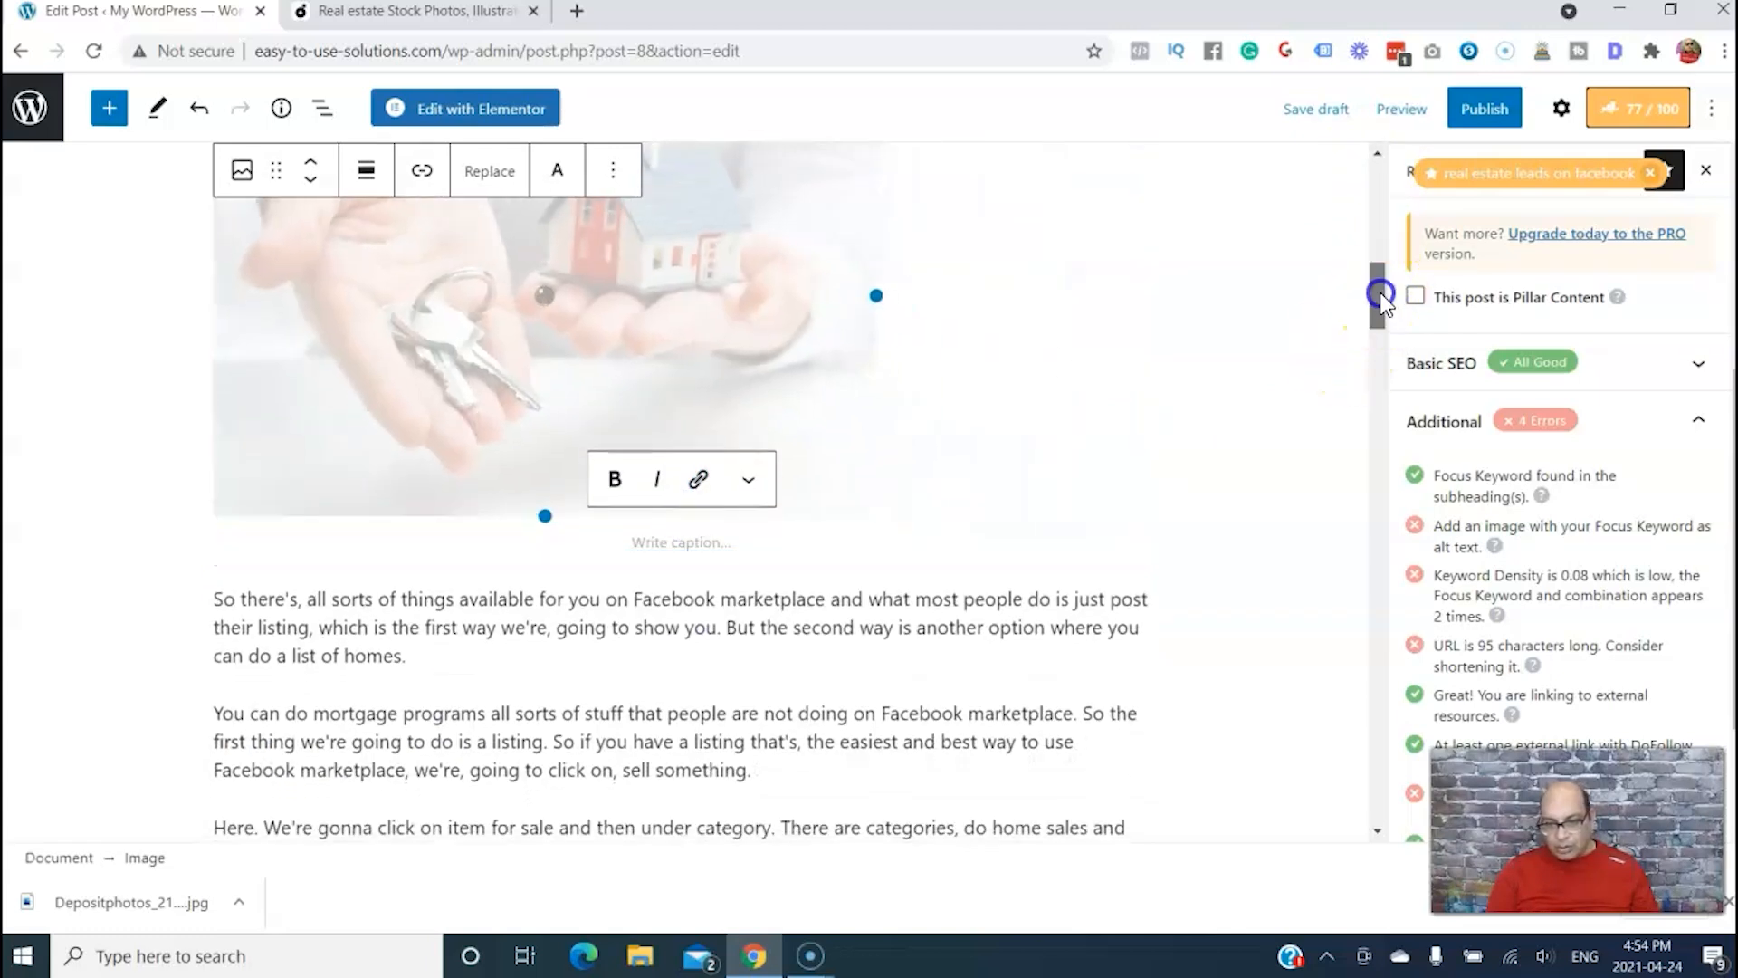
left_click_drag(1381, 293, 1374, 270)
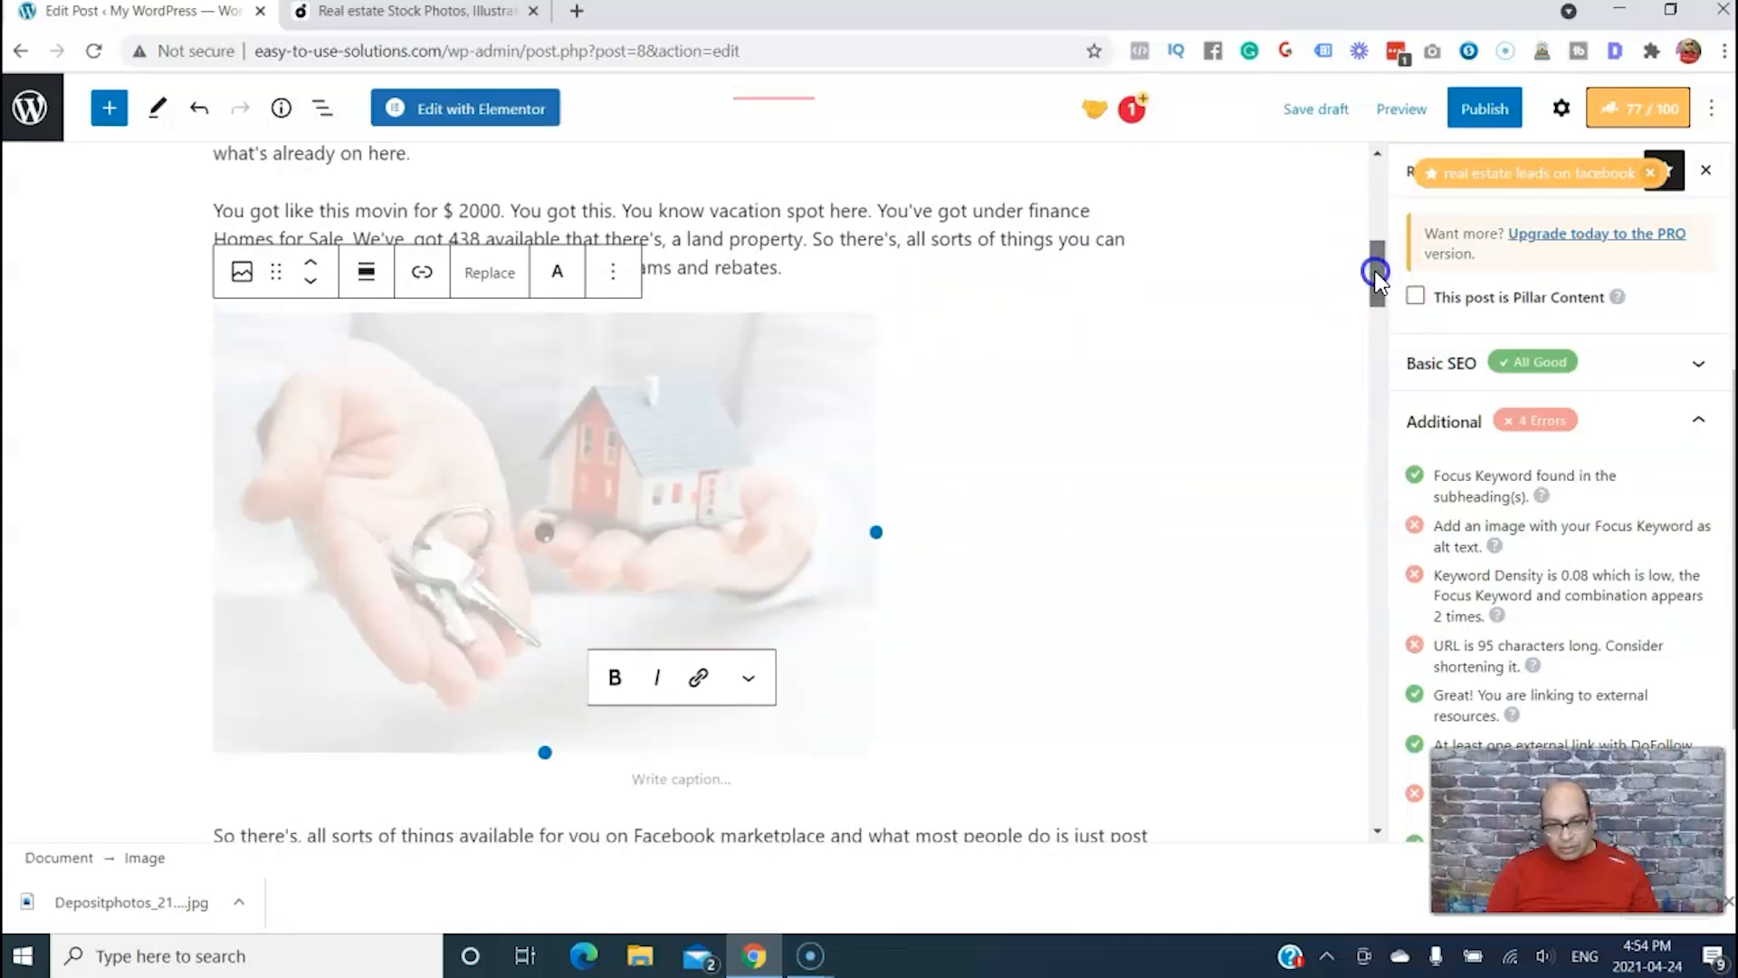
left_click(363, 272)
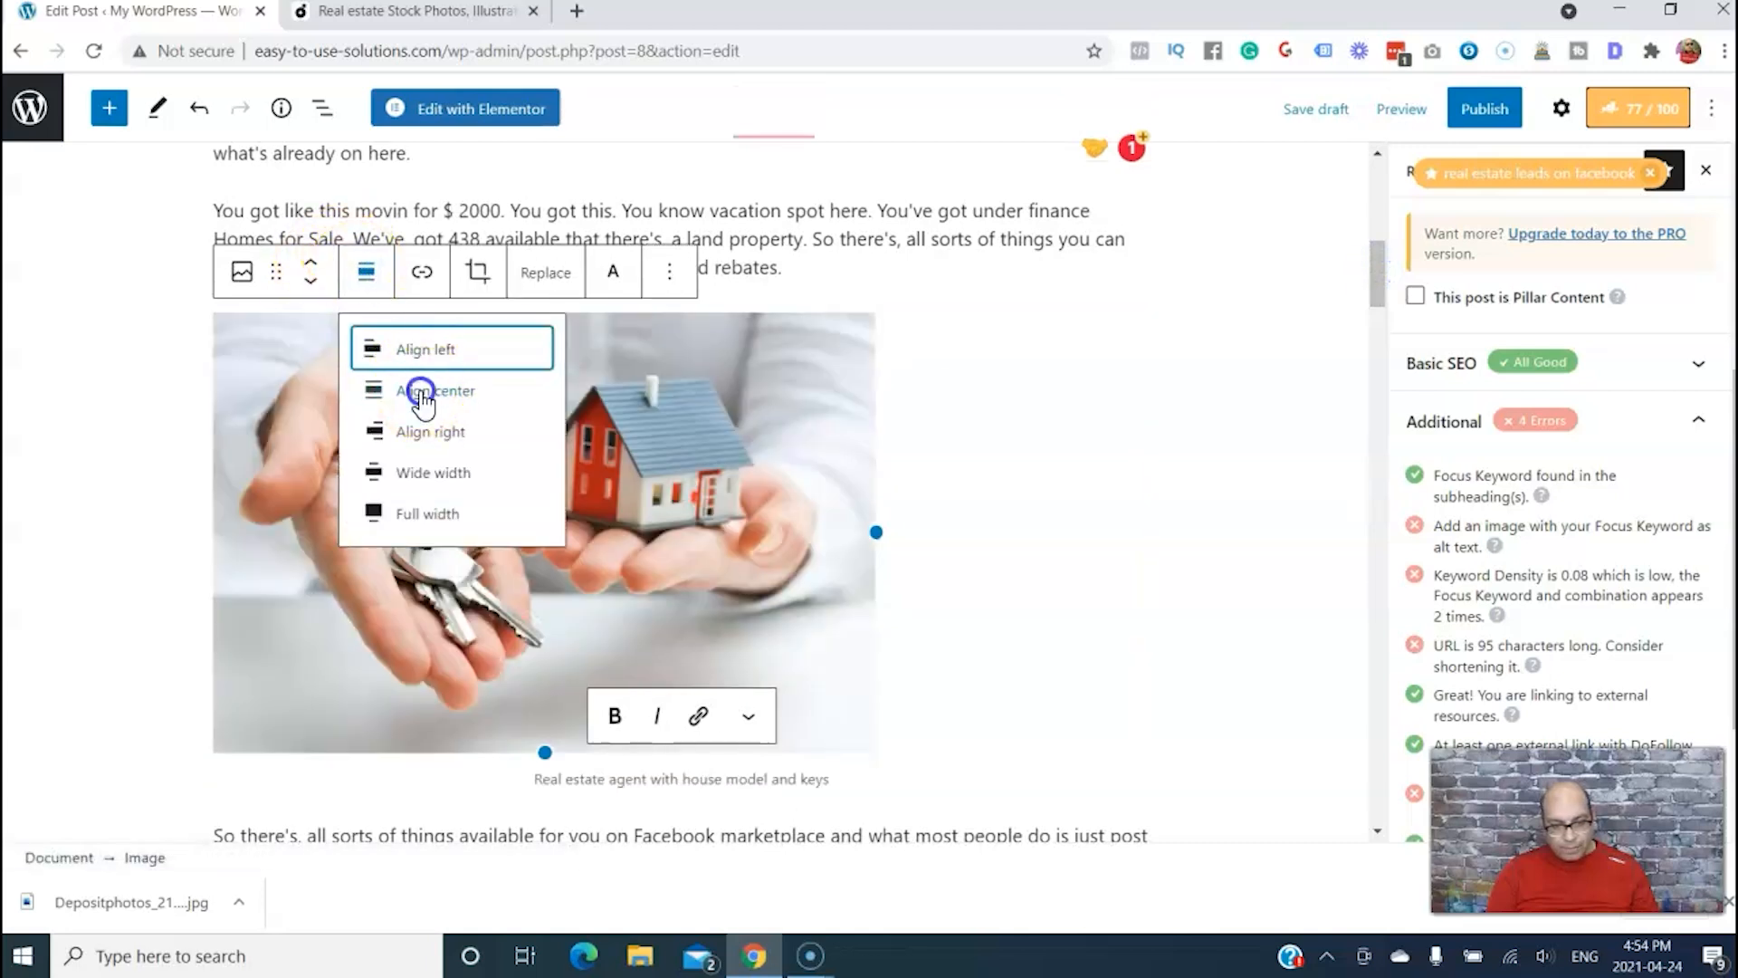
left_click(421, 390)
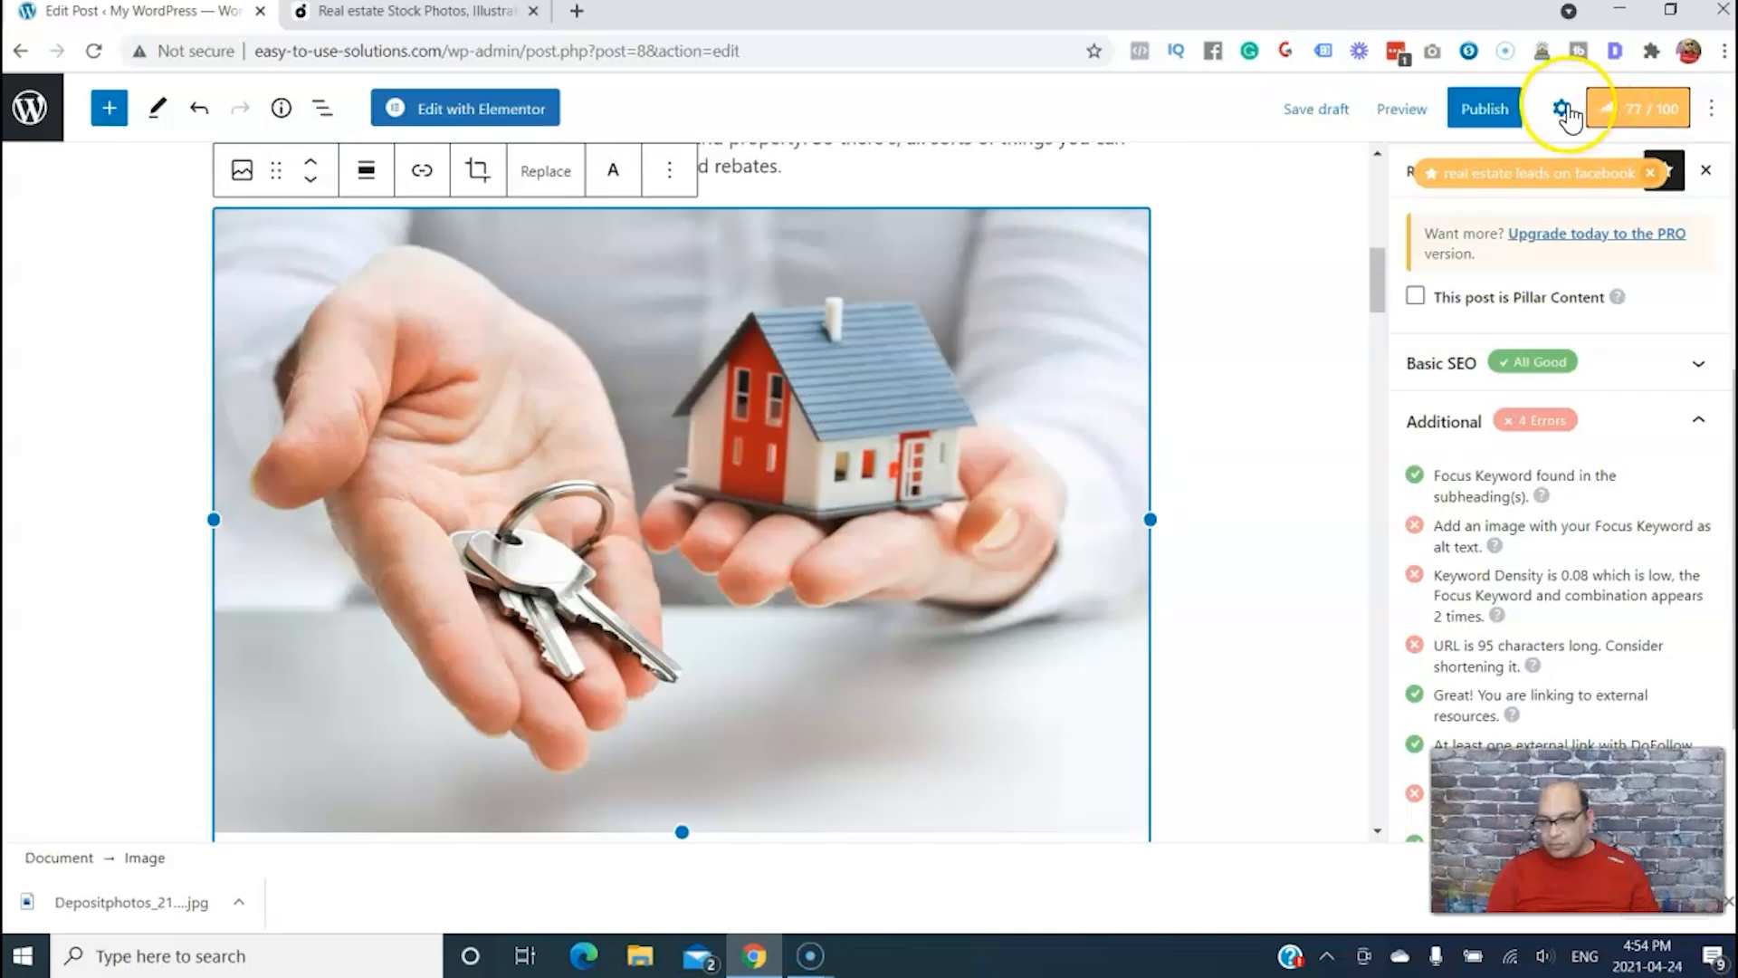
Set the house-and-keys image's alt text to "Real Estate Leads on facebook", correcting the spelling of "Estate"
left_click(1563, 110)
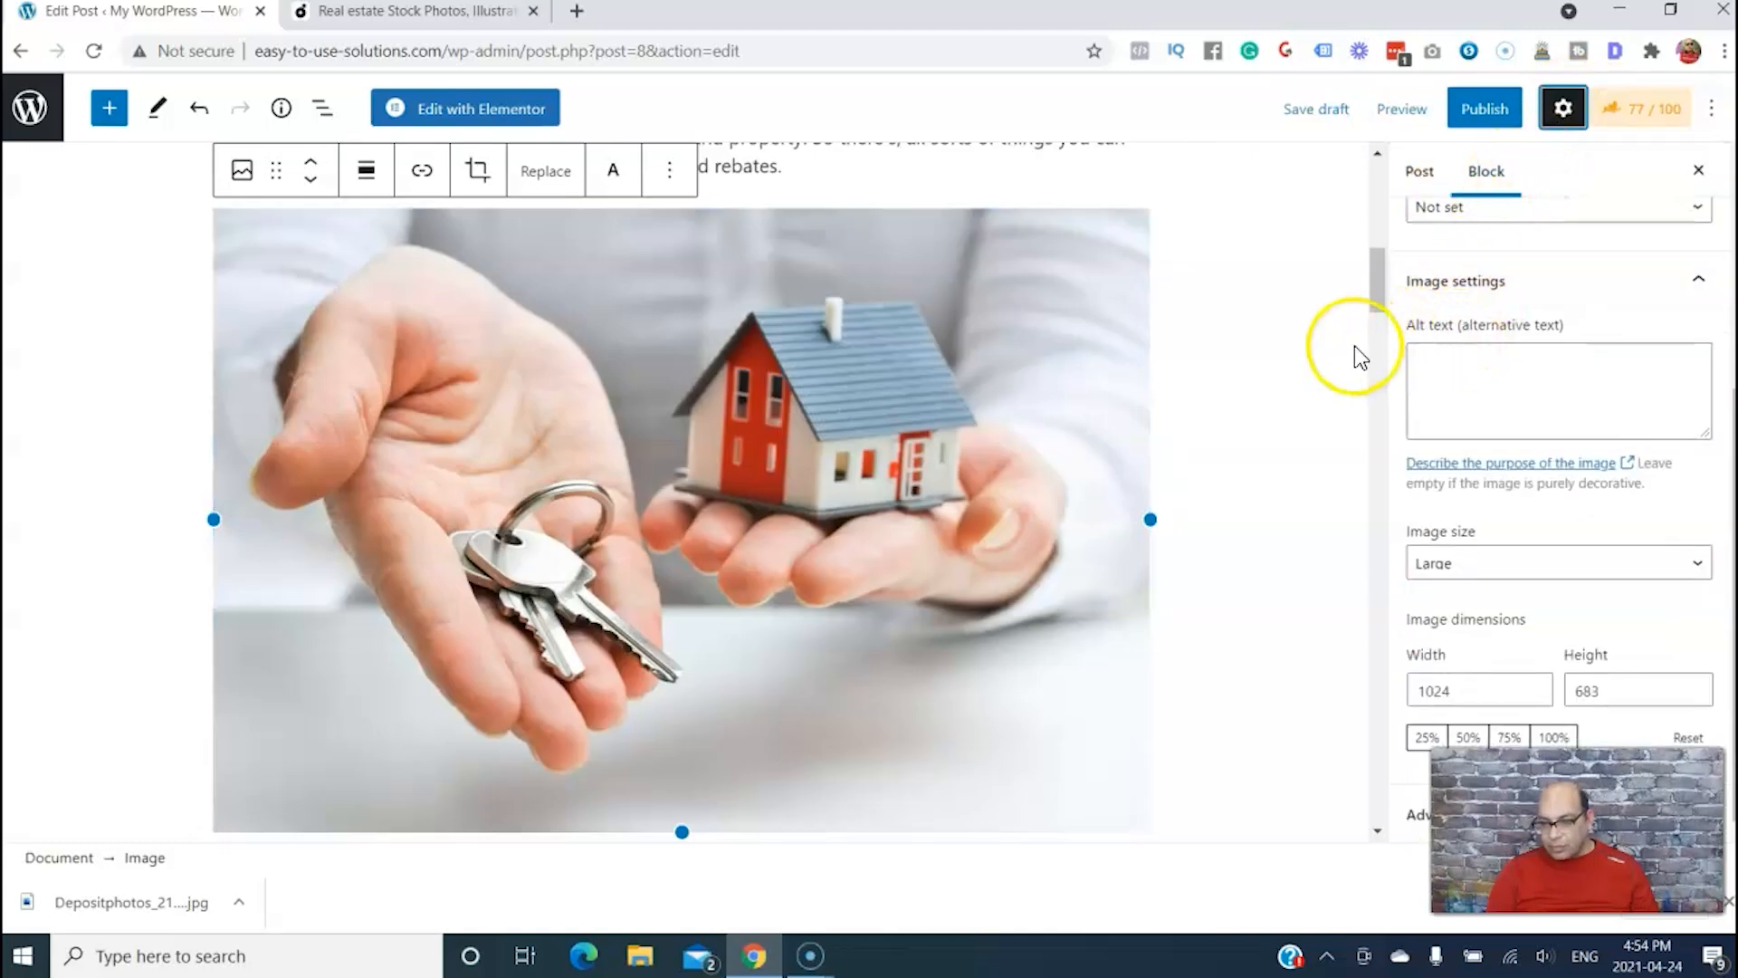
left_click(1445, 356)
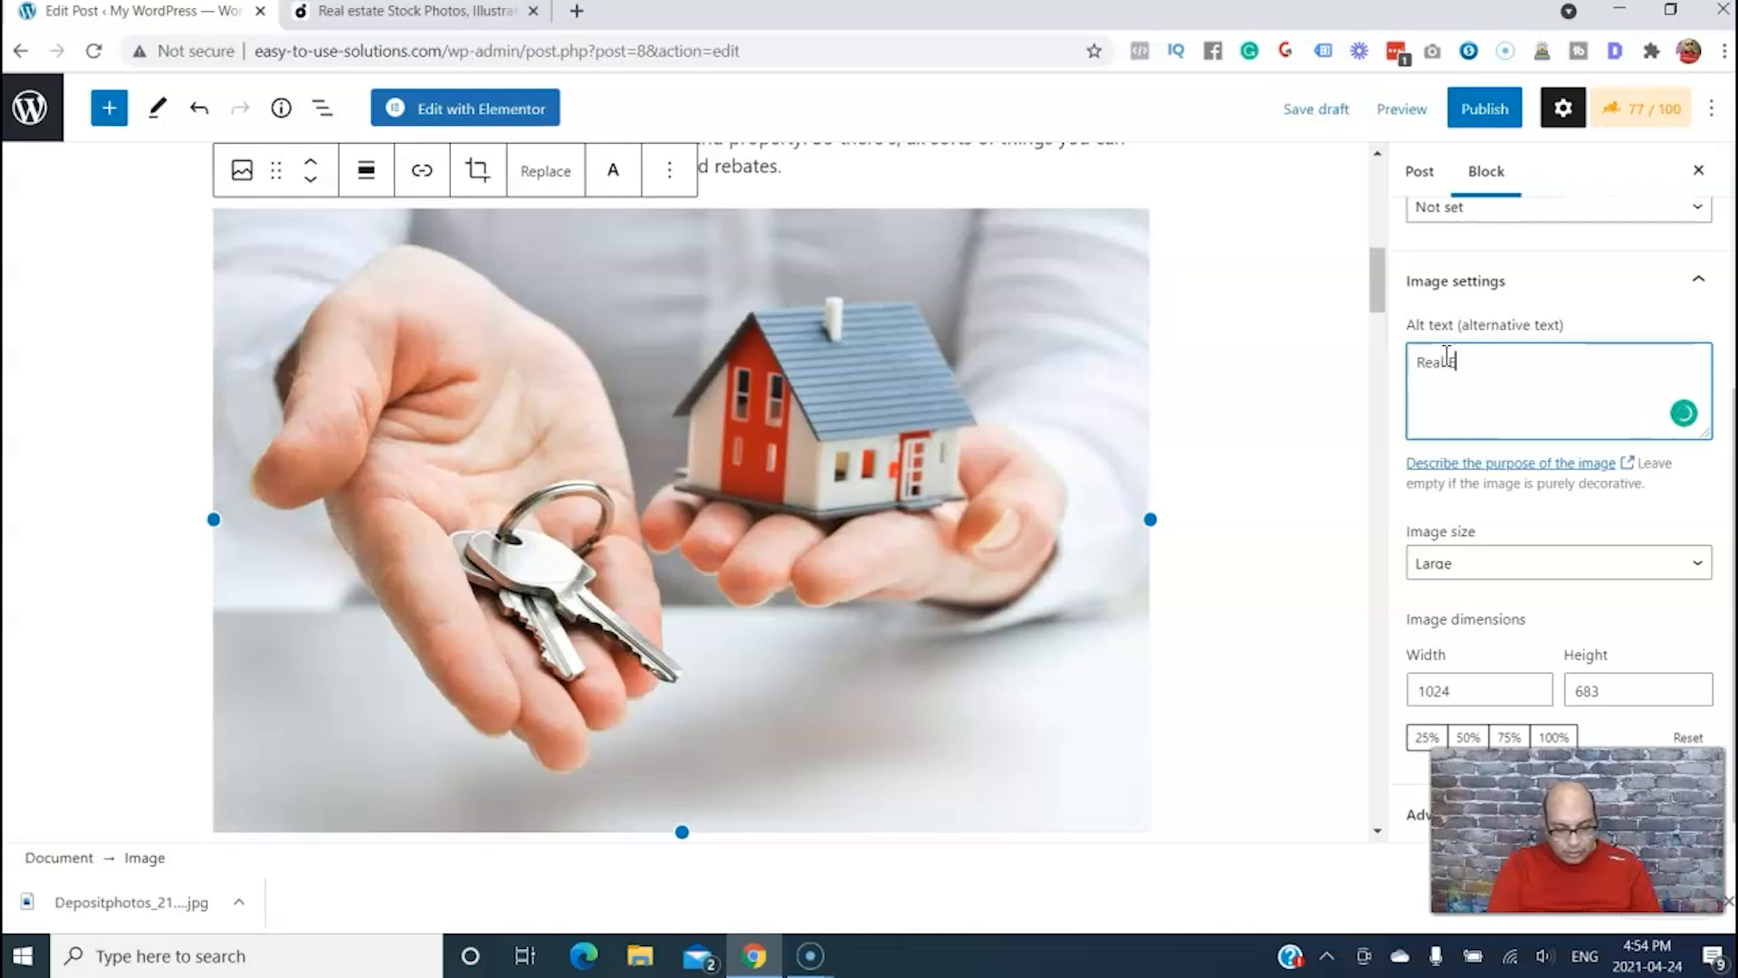
type("Real Estste Leads on facebook")
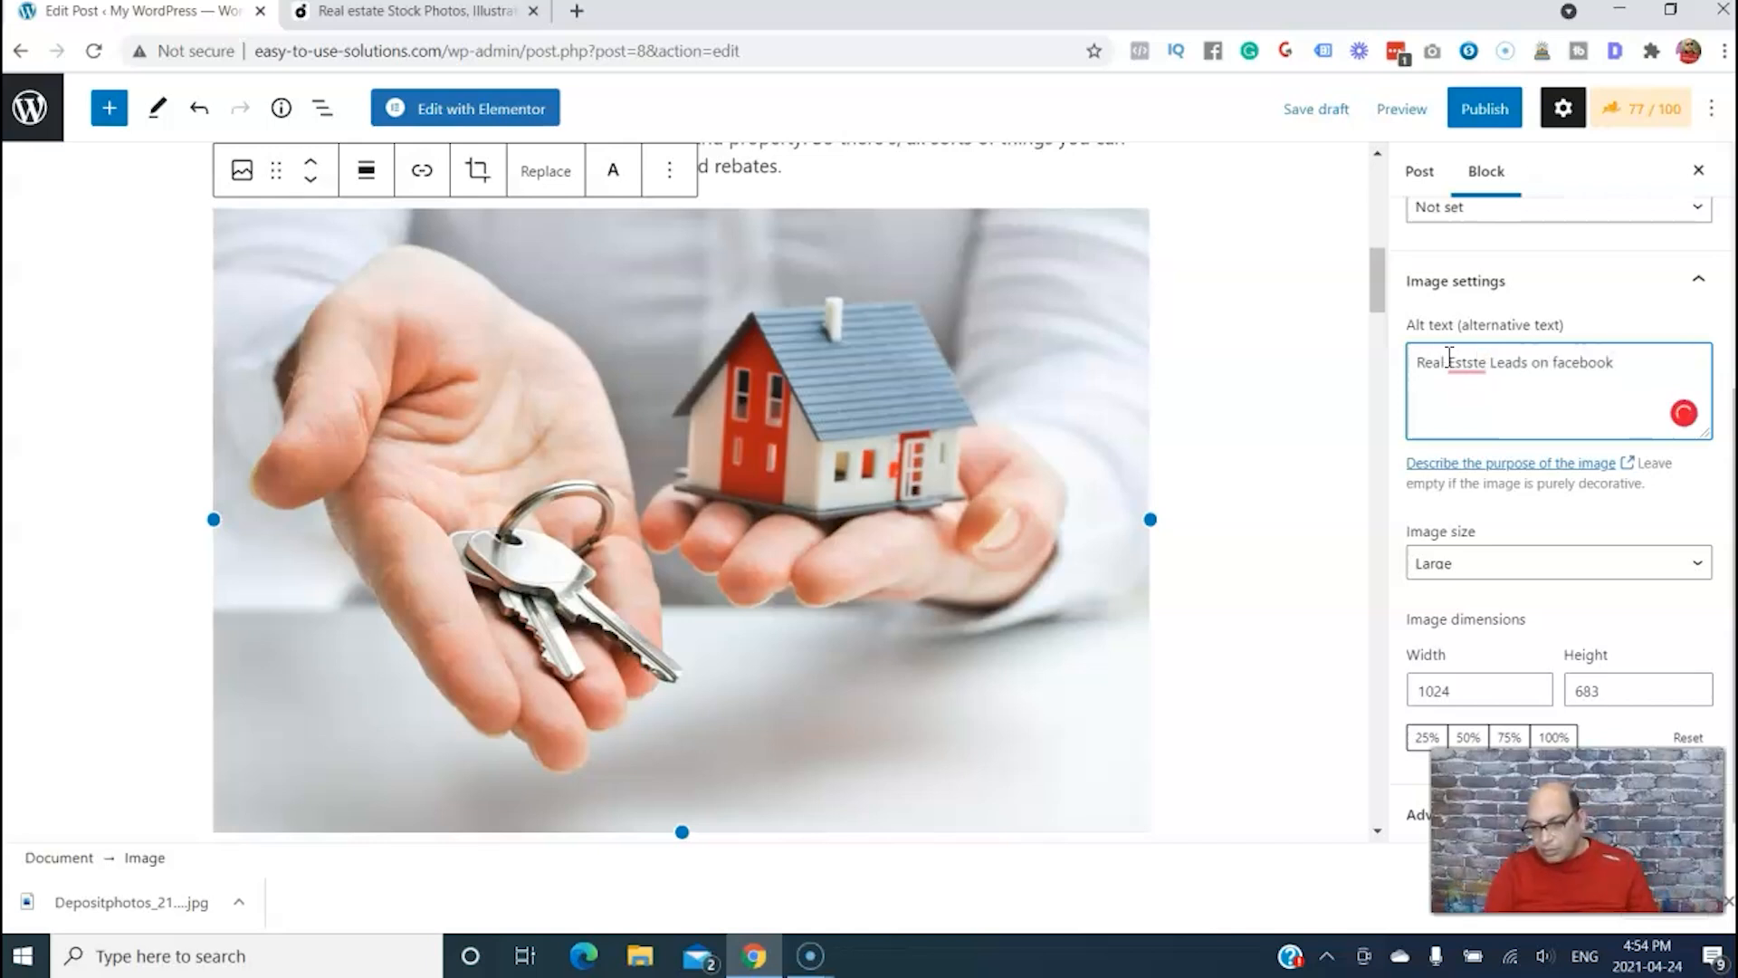
mouse_move(1463, 365)
left_click(1467, 403)
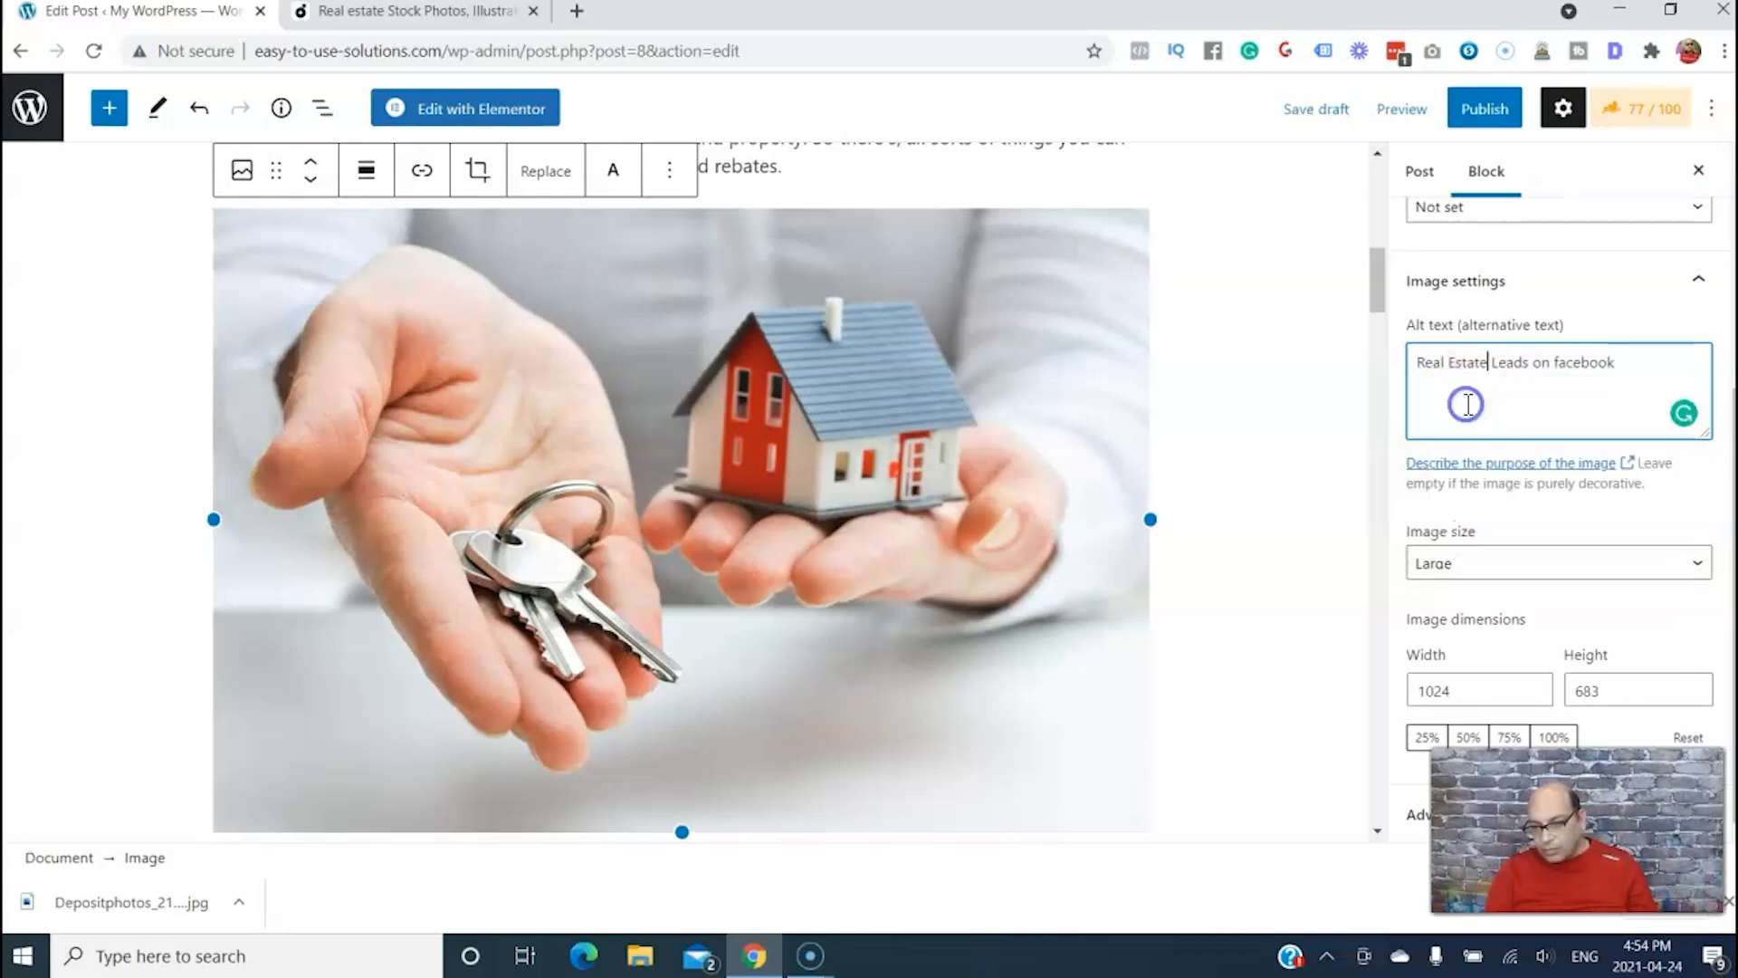
left_click(1327, 398)
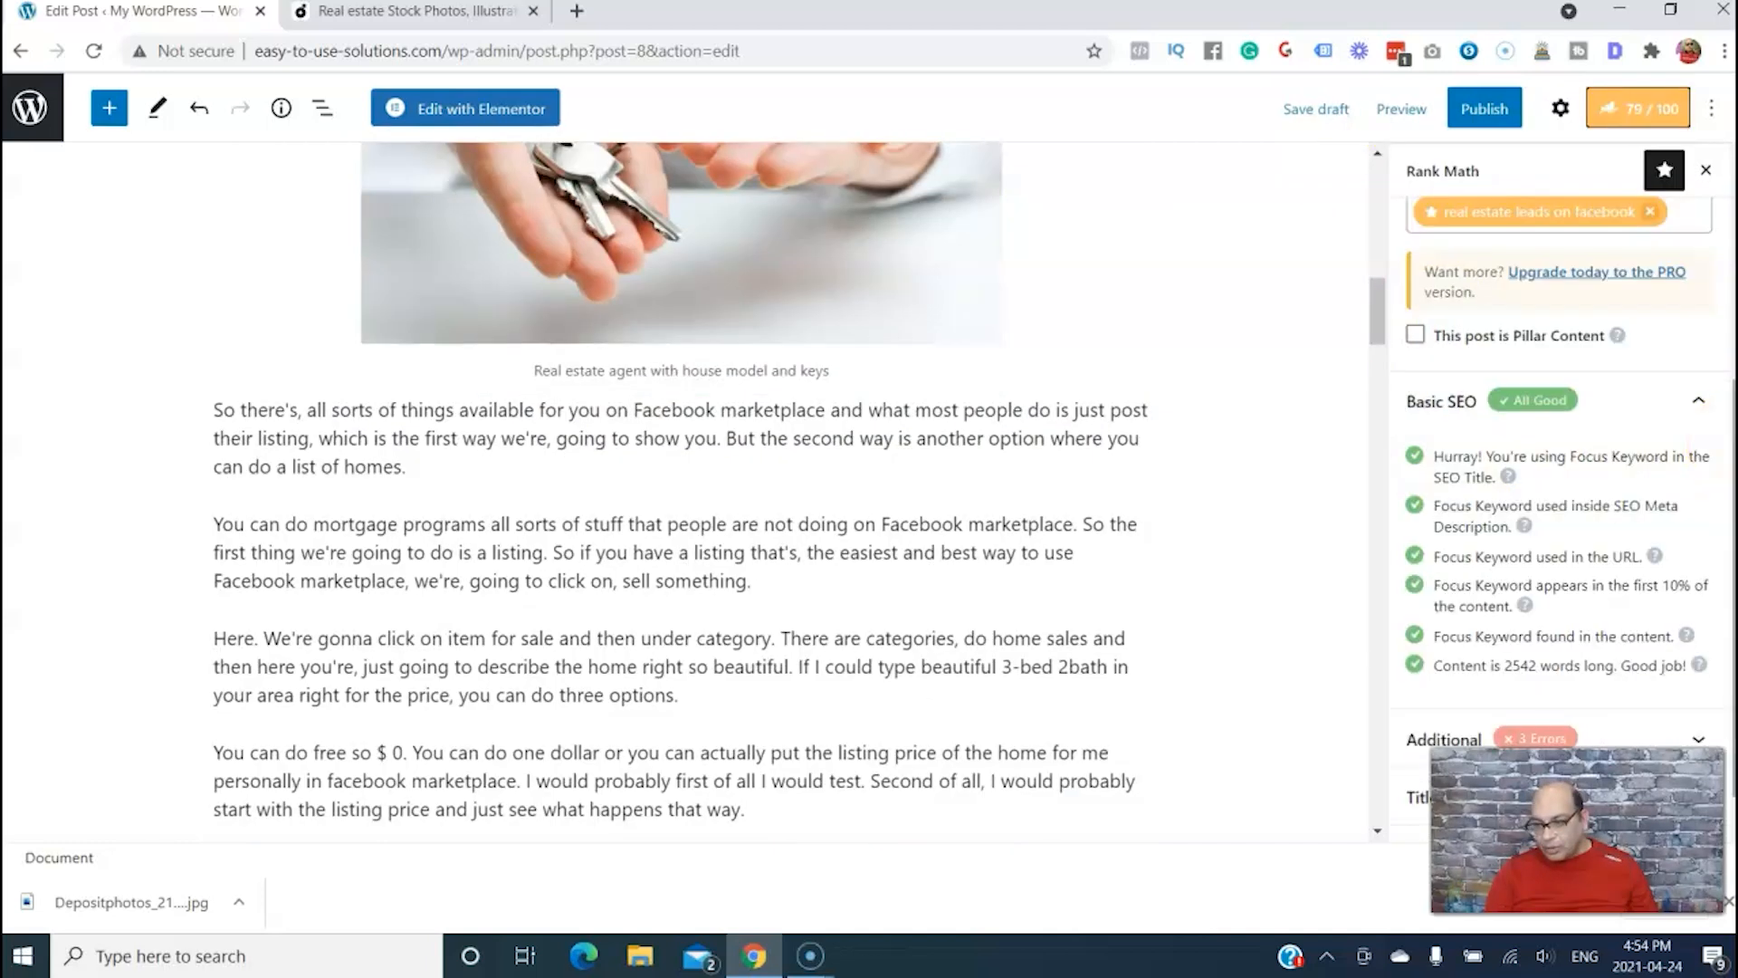
Shorten the post's permalink to "real-estate-leads-on-facebook" in the Rank Math snippet and save the draft
left_click(1448, 356)
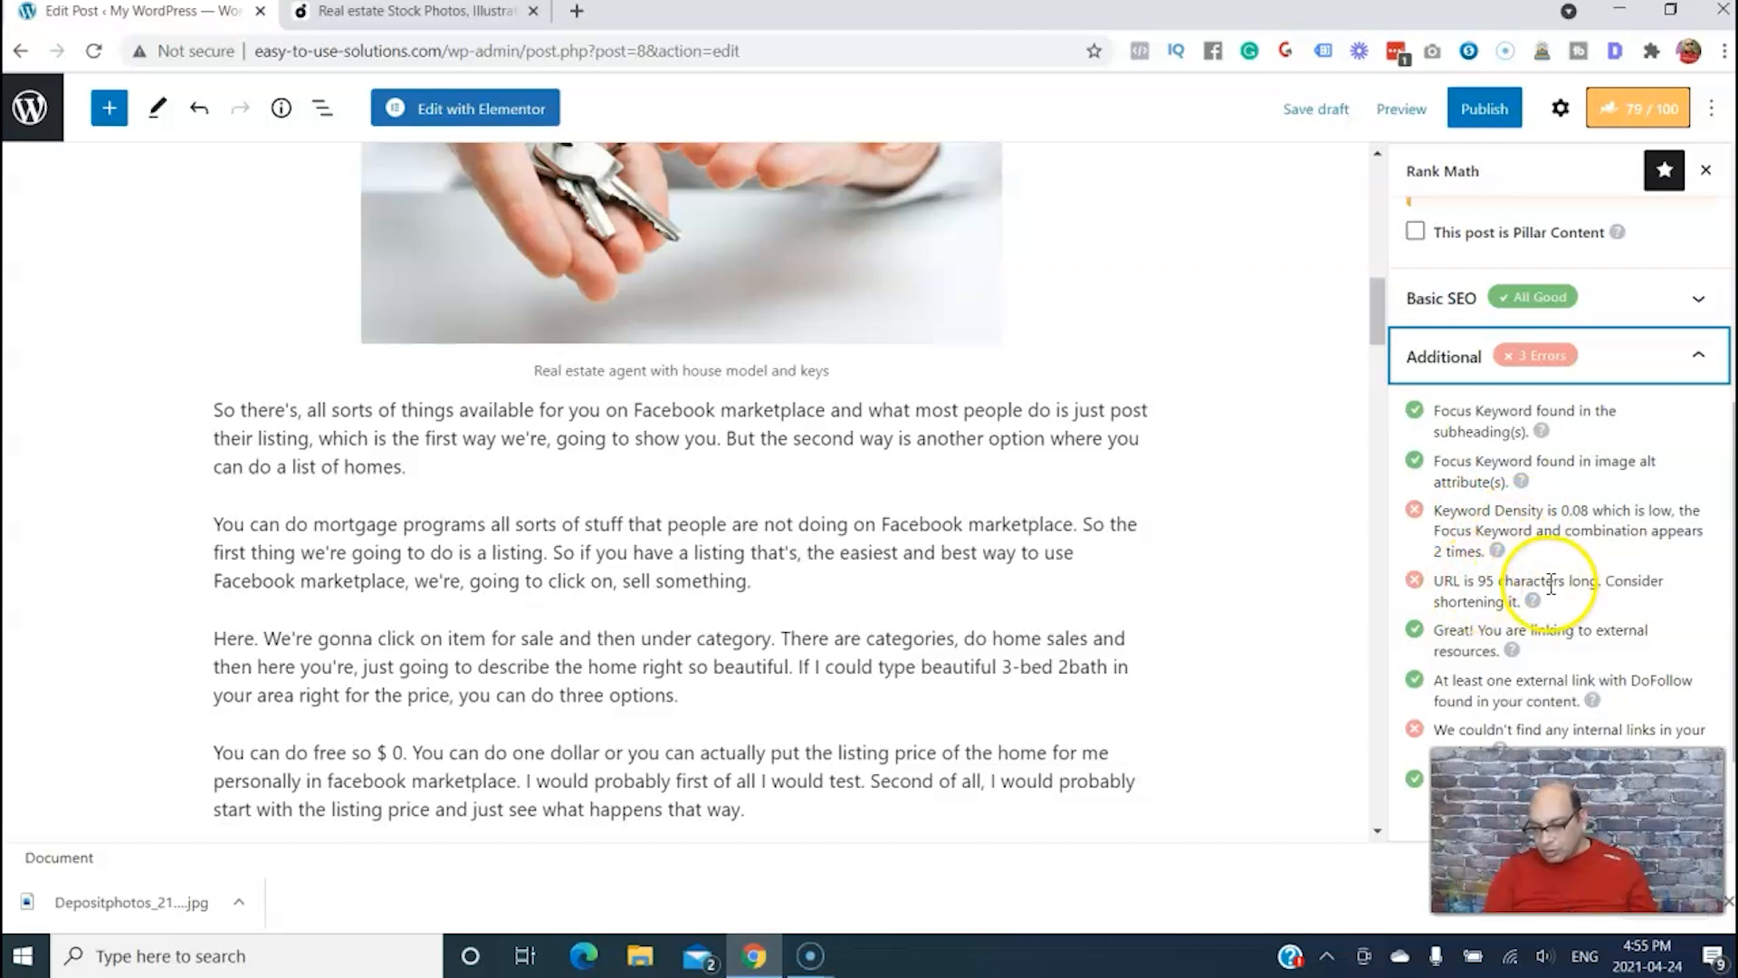
scroll(1457, 245, "up", 5)
left_click(1449, 443)
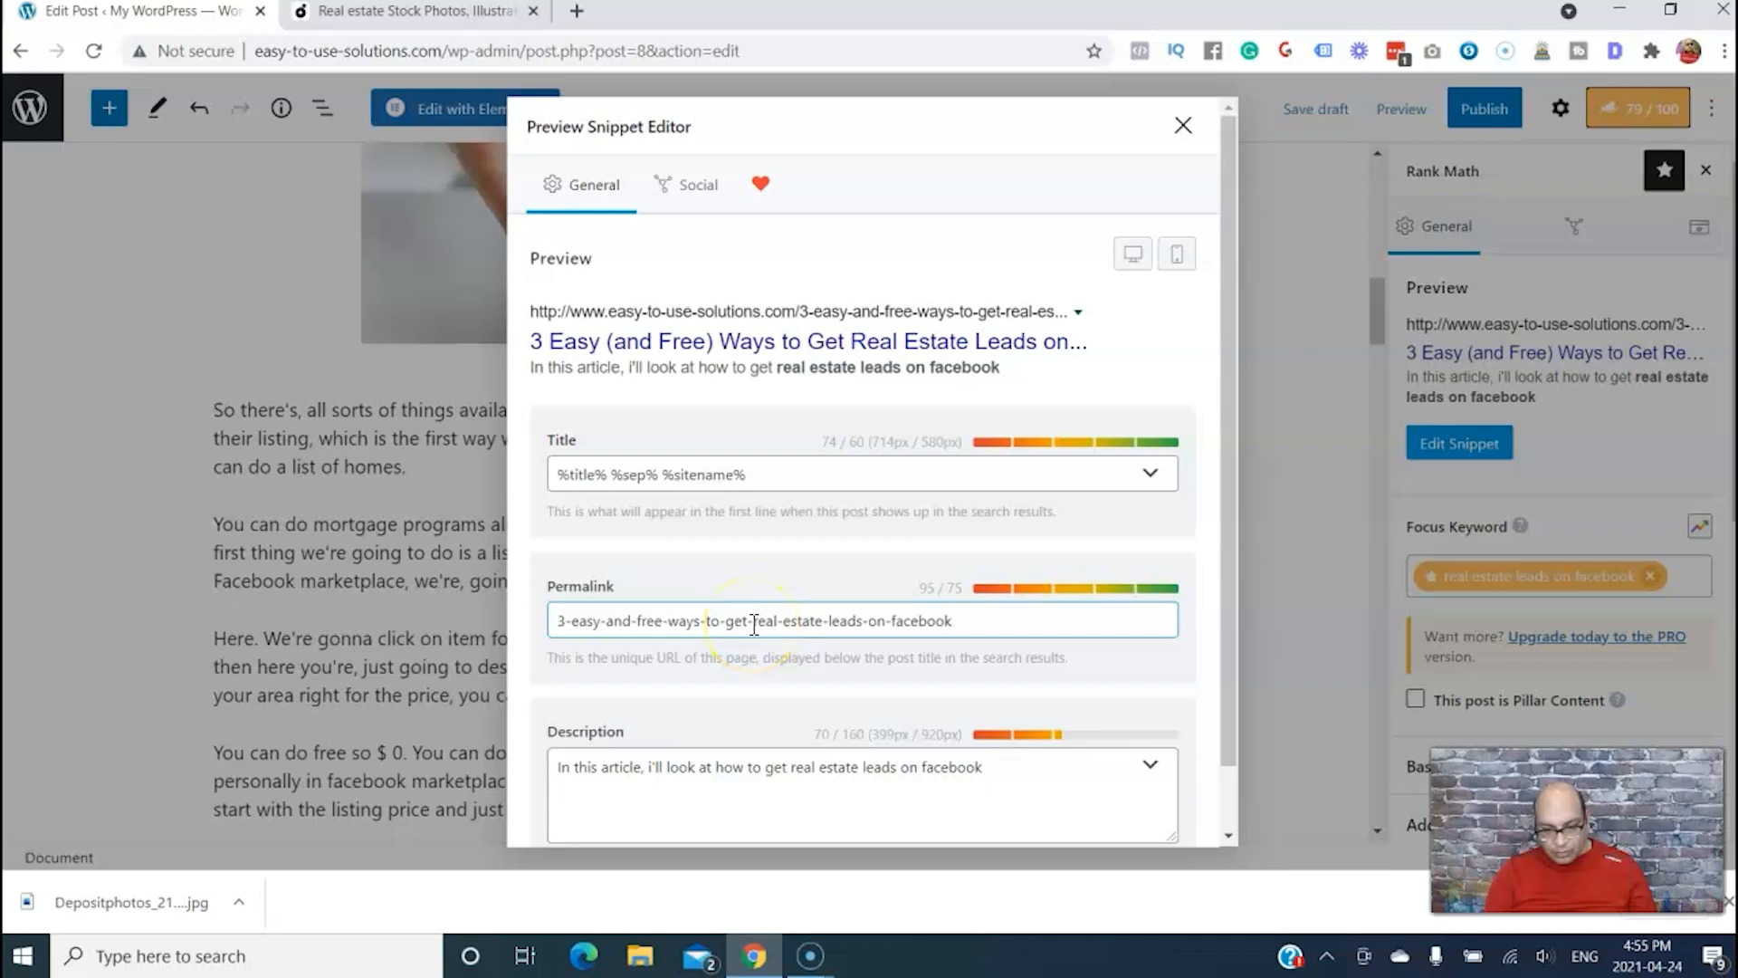
left_click(752, 625)
key("BackSpace")
key("BackSpace")
key("BackSpace")
key("BackSpace")
key("BackSpace")
key("BackSpace")
key("BackSpace")
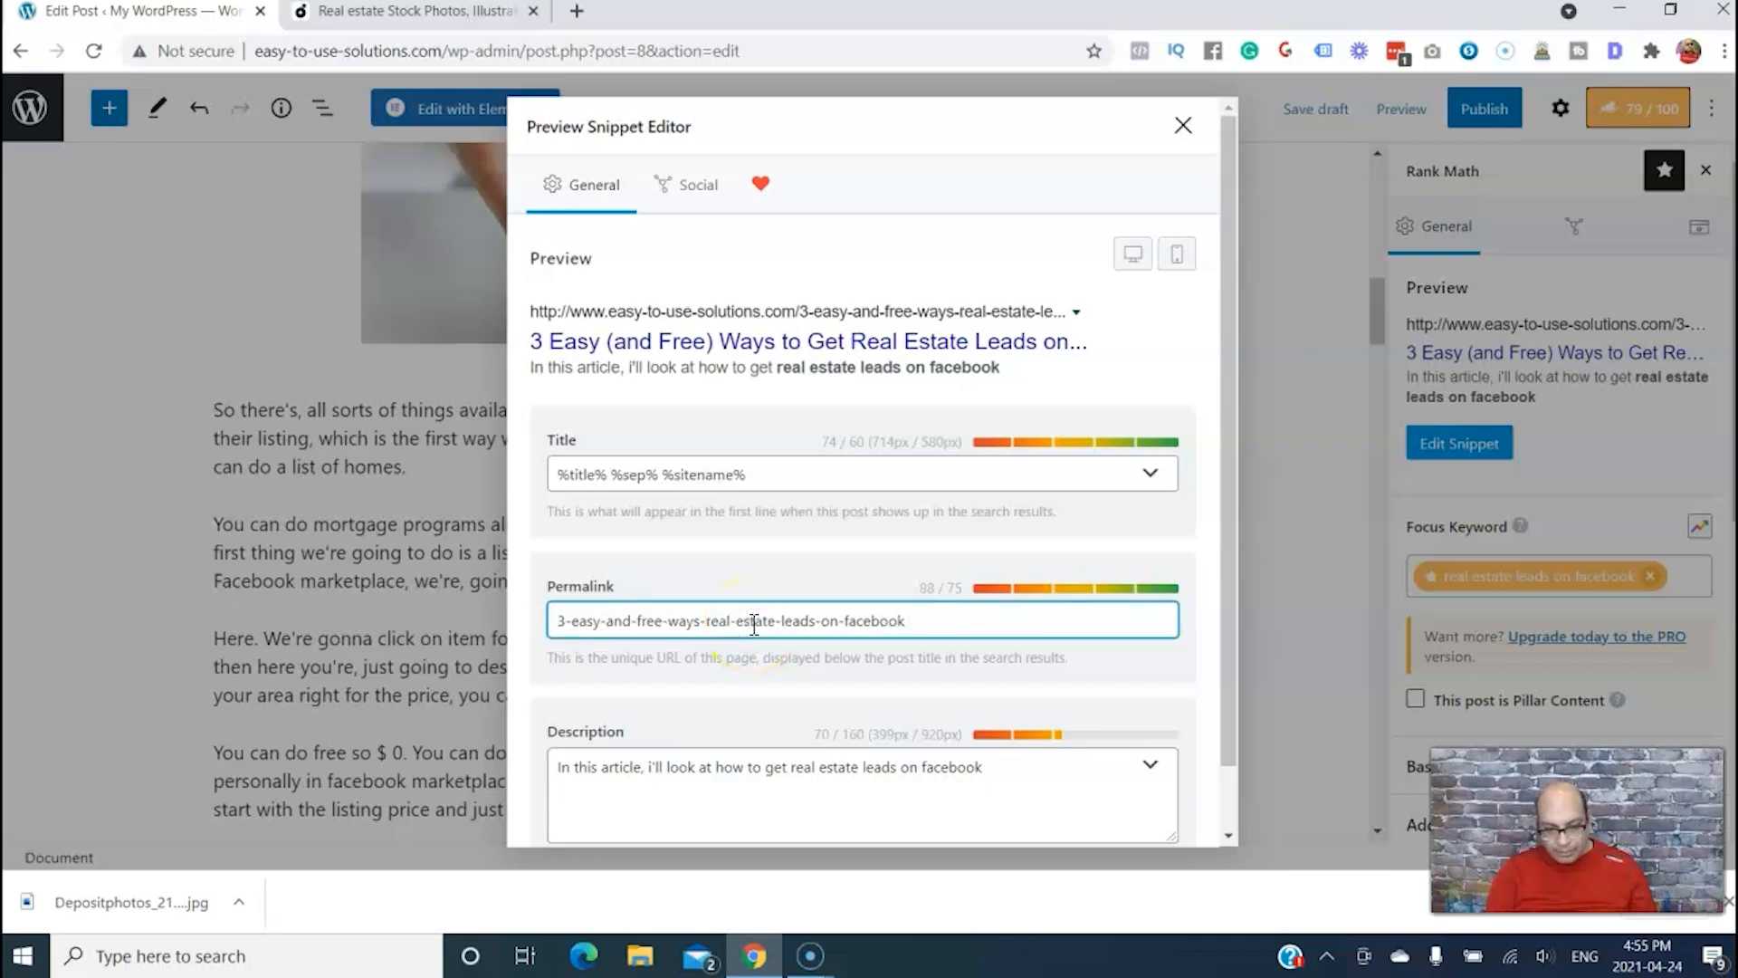
key("BackSpace")
key("BackSpace")
key("BackSpace")
key("BackSpace")
key("BackSpace")
key("BackSpace")
key("BackSpace")
key("BackSpace")
key("BackSpace")
key("BackSpace")
key("BackSpace")
key("BackSpace")
key("BackSpace")
key("BackSpace")
key("BackSpace")
key("BackSpace")
key("BackSpace")
key("BackSpace")
key("BackSpace")
key("BackSpace")
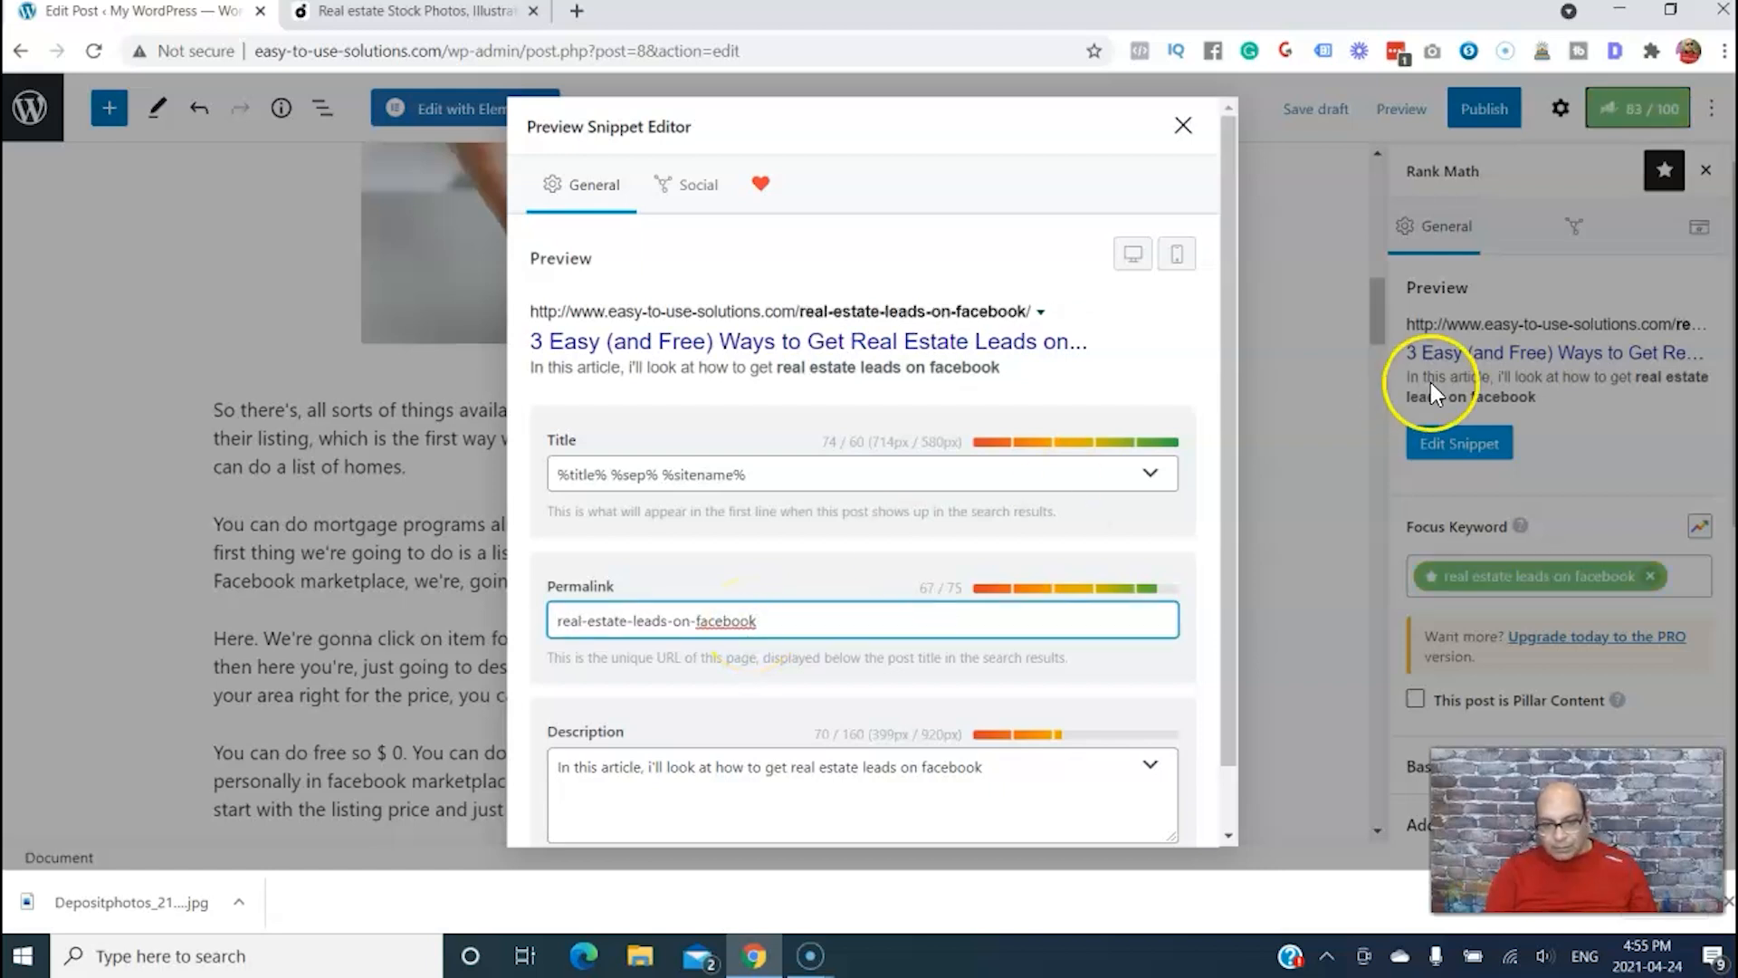
left_click(1309, 400)
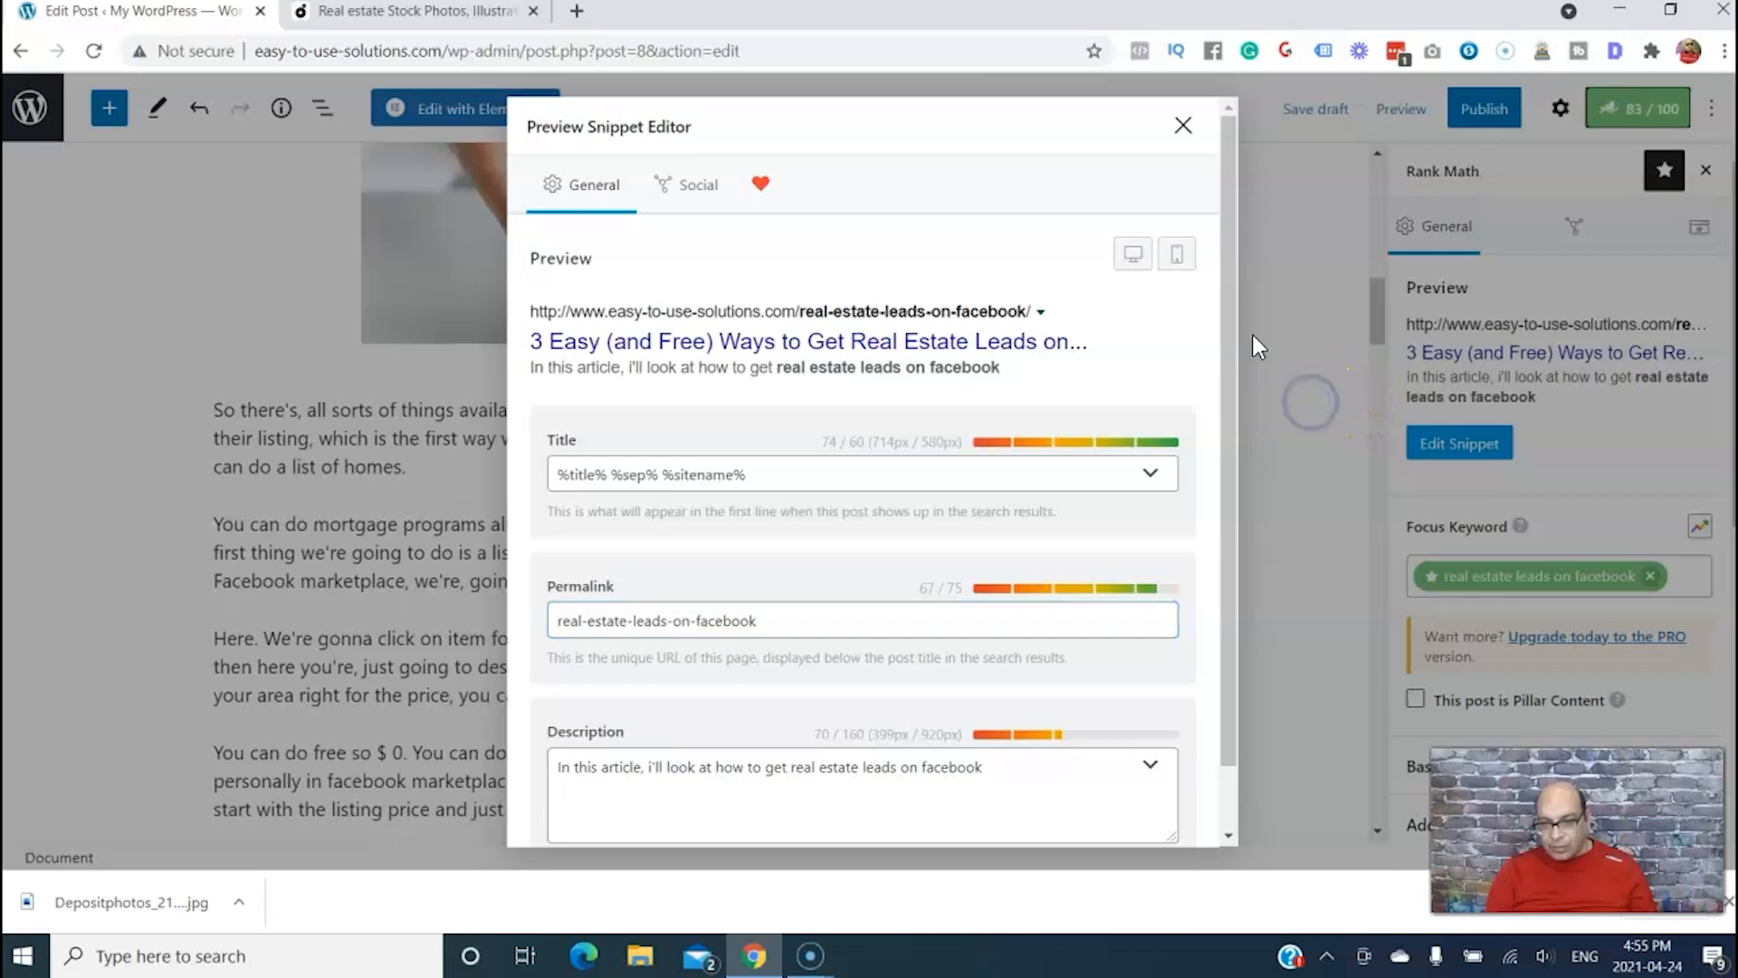
left_click(1179, 125)
left_click(1303, 116)
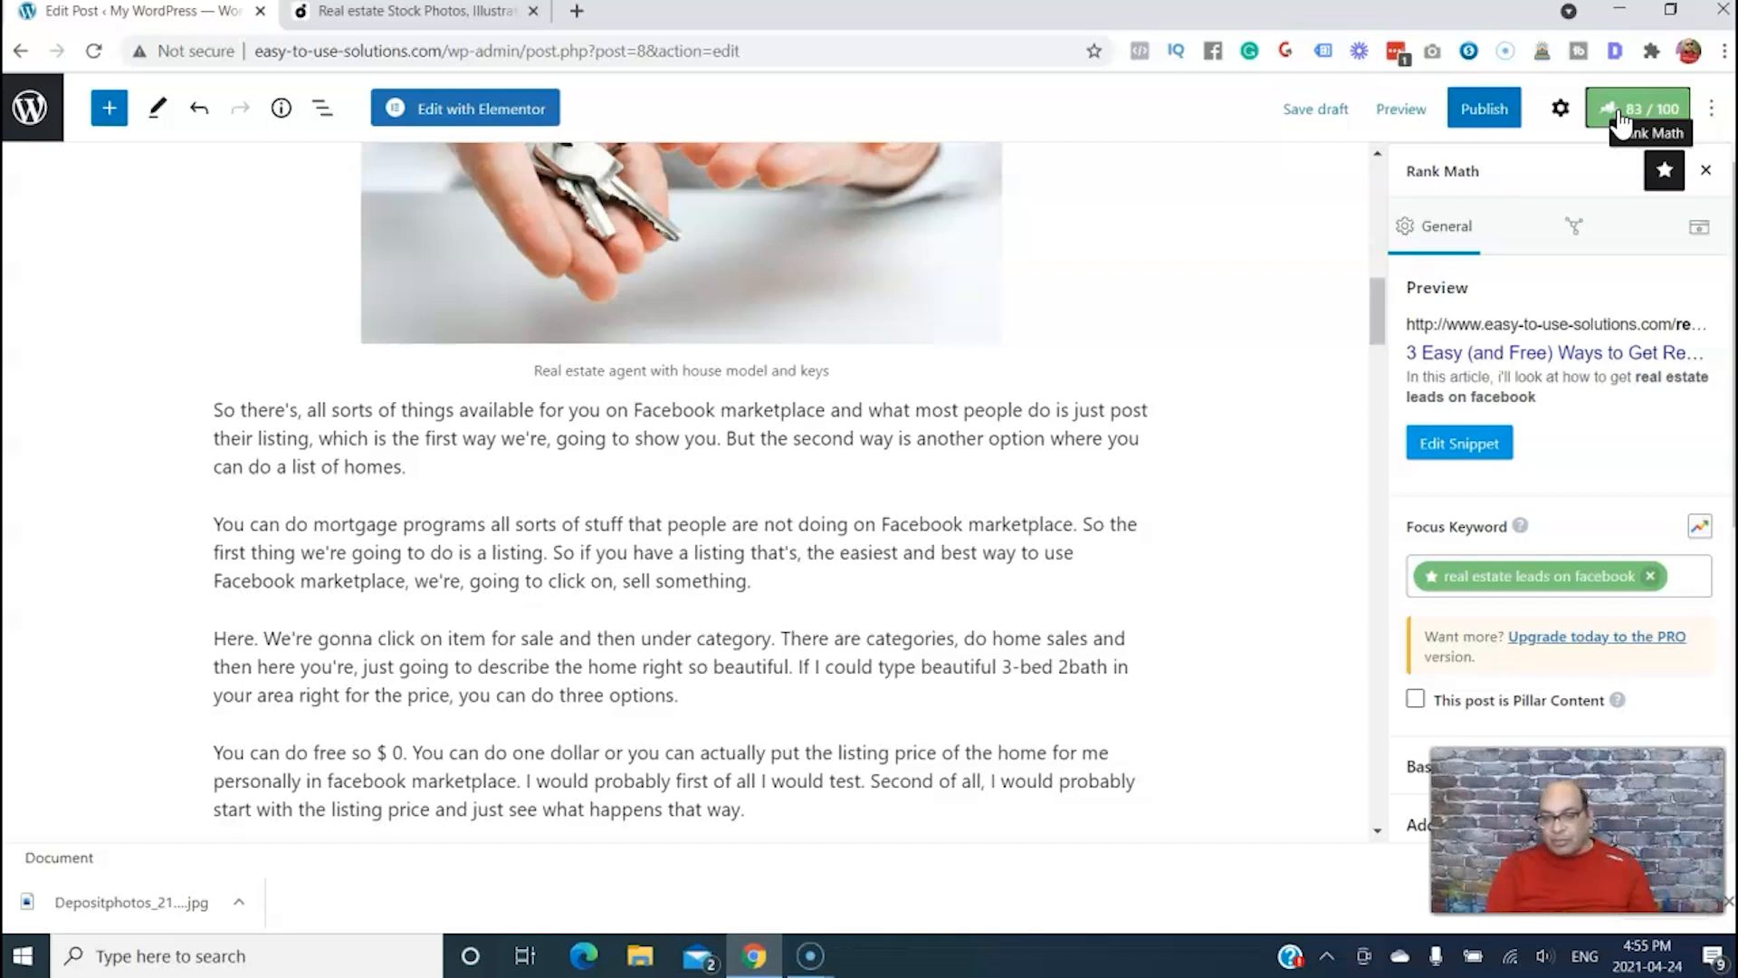
scroll(1465, 547, "down", 6)
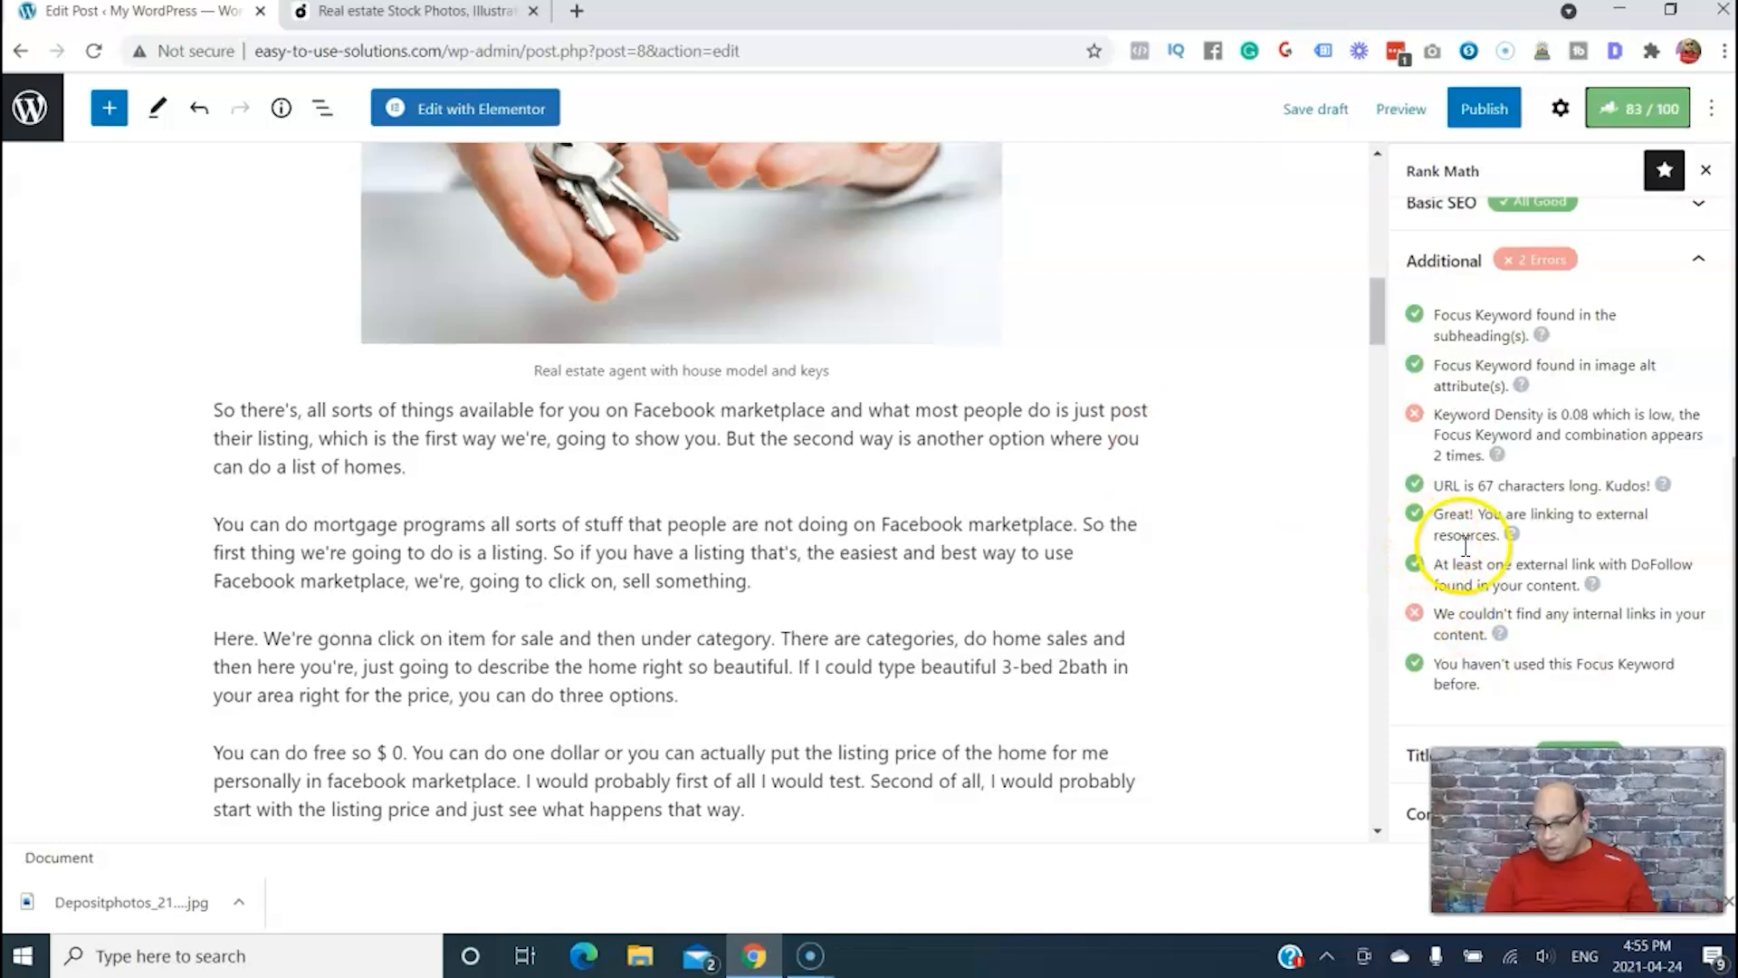